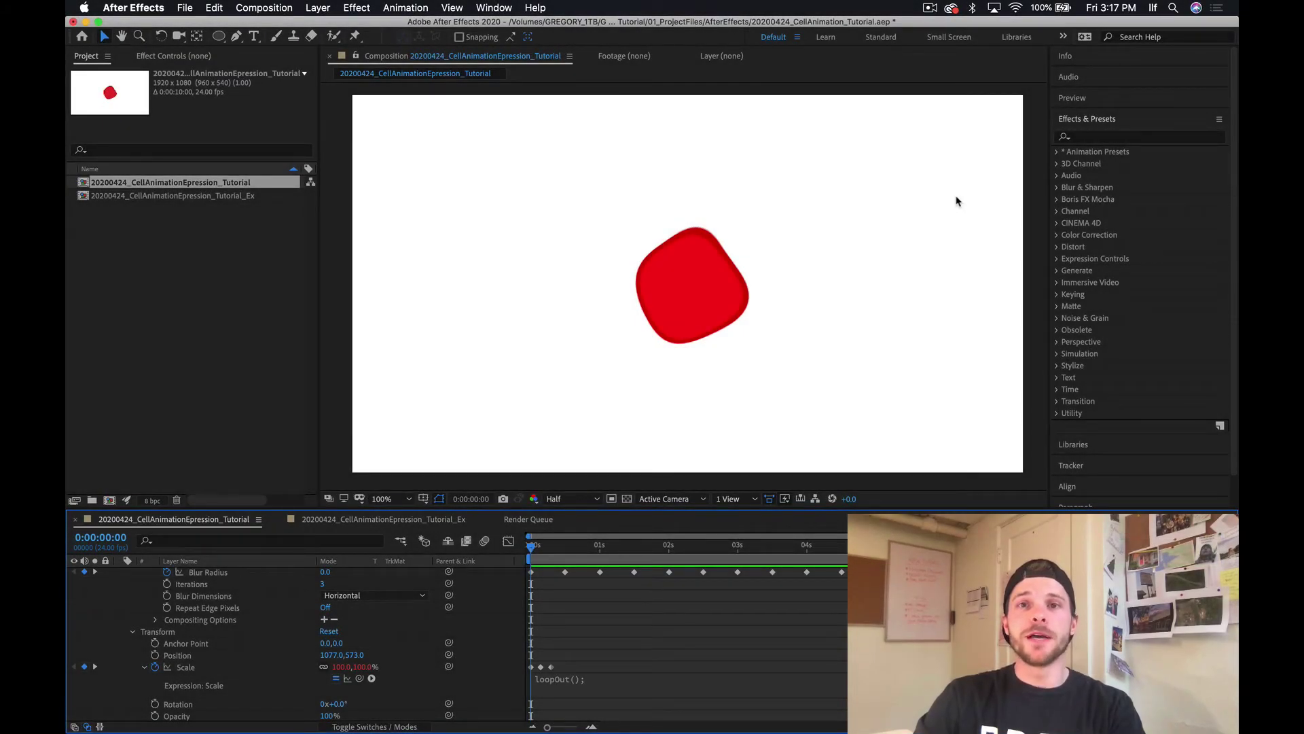
Preview the finished red blob animation, then switch to the empty _Ex composition.
click(688, 300)
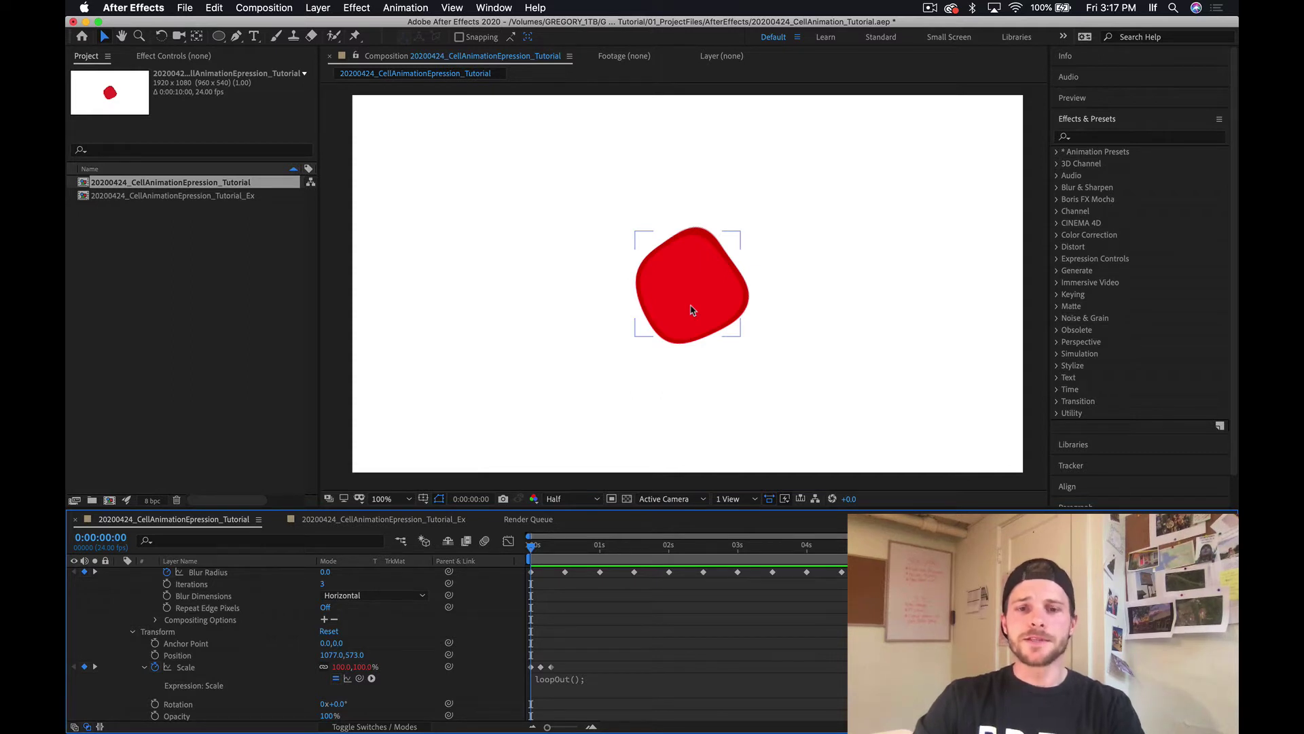
key(space)
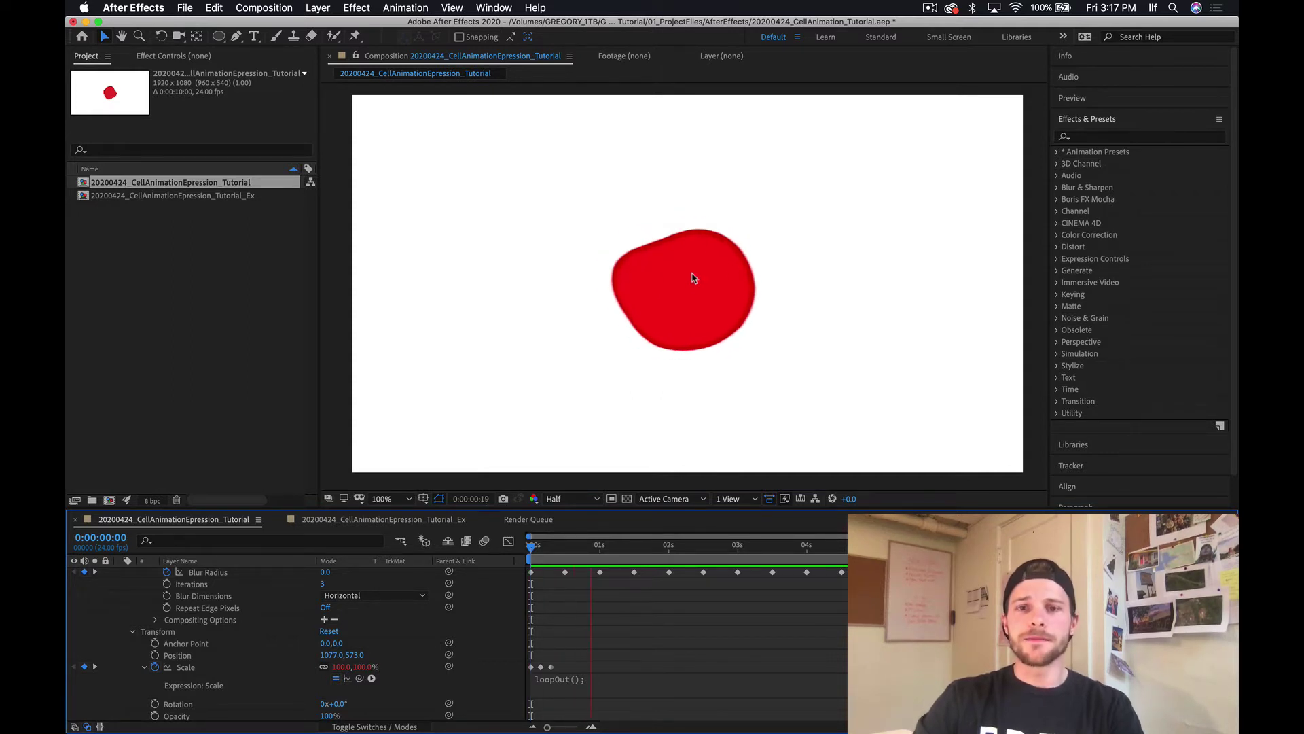
key(space)
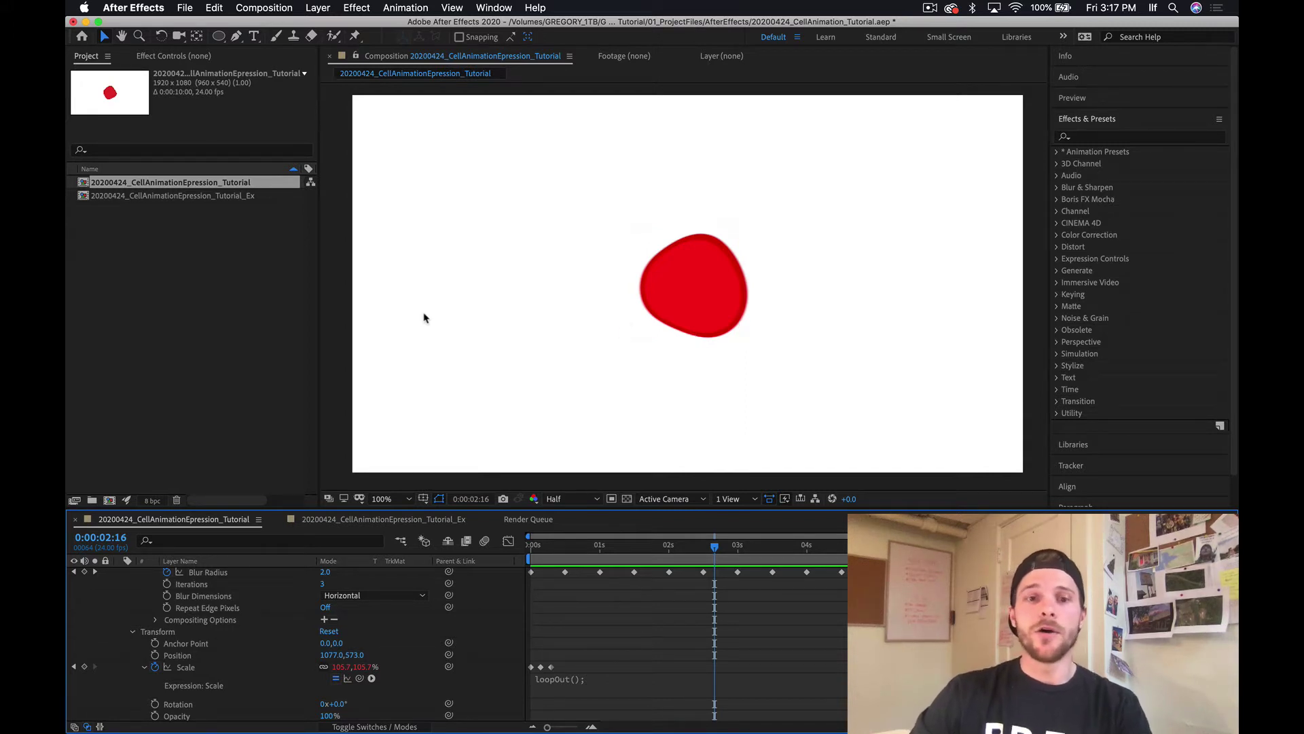
click(402, 521)
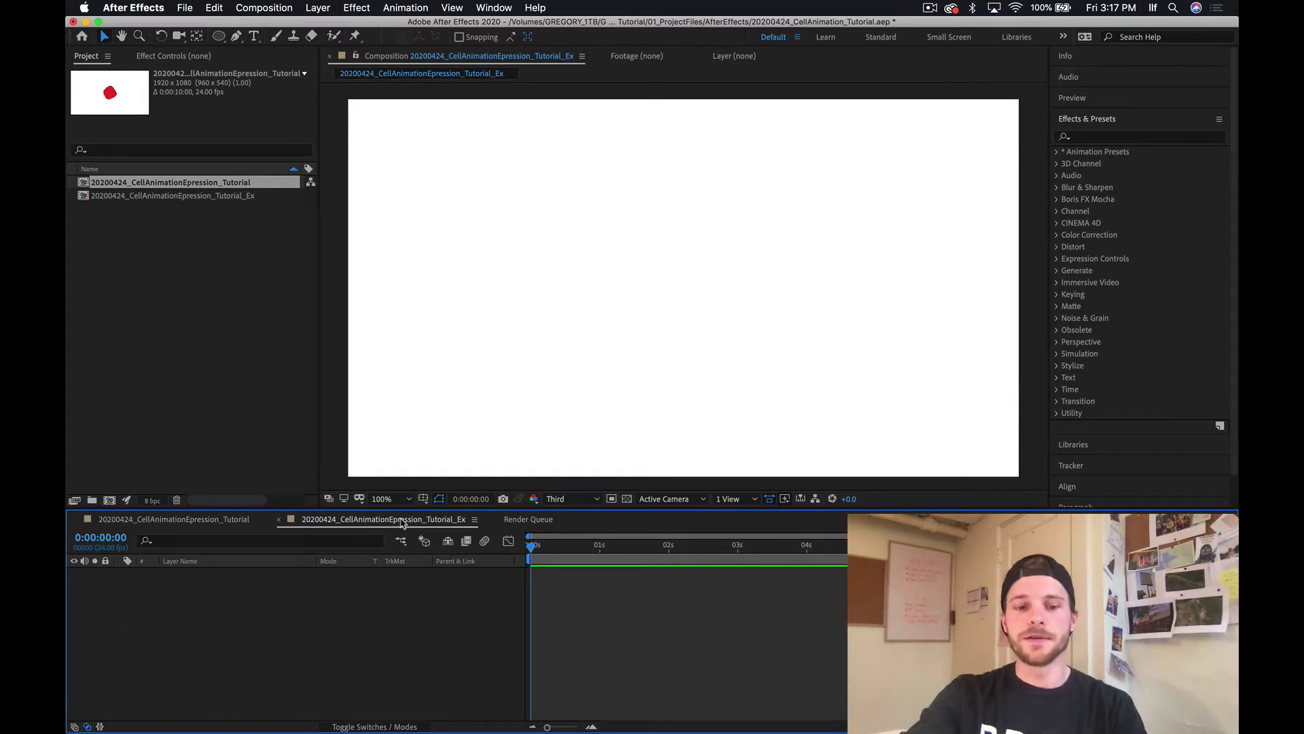
Draw a red circle with the Ellipse tool and center it horizontally and vertically.
click(219, 36)
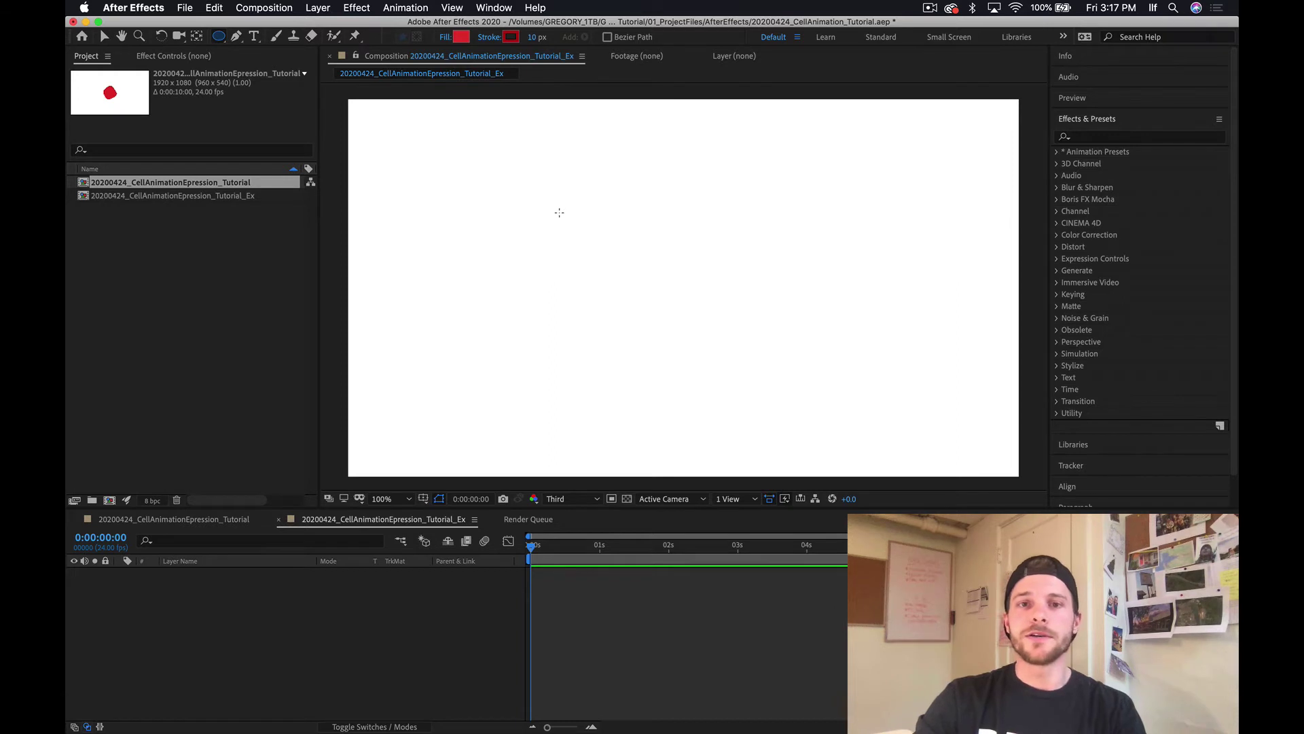
drag(560, 213, 667, 320)
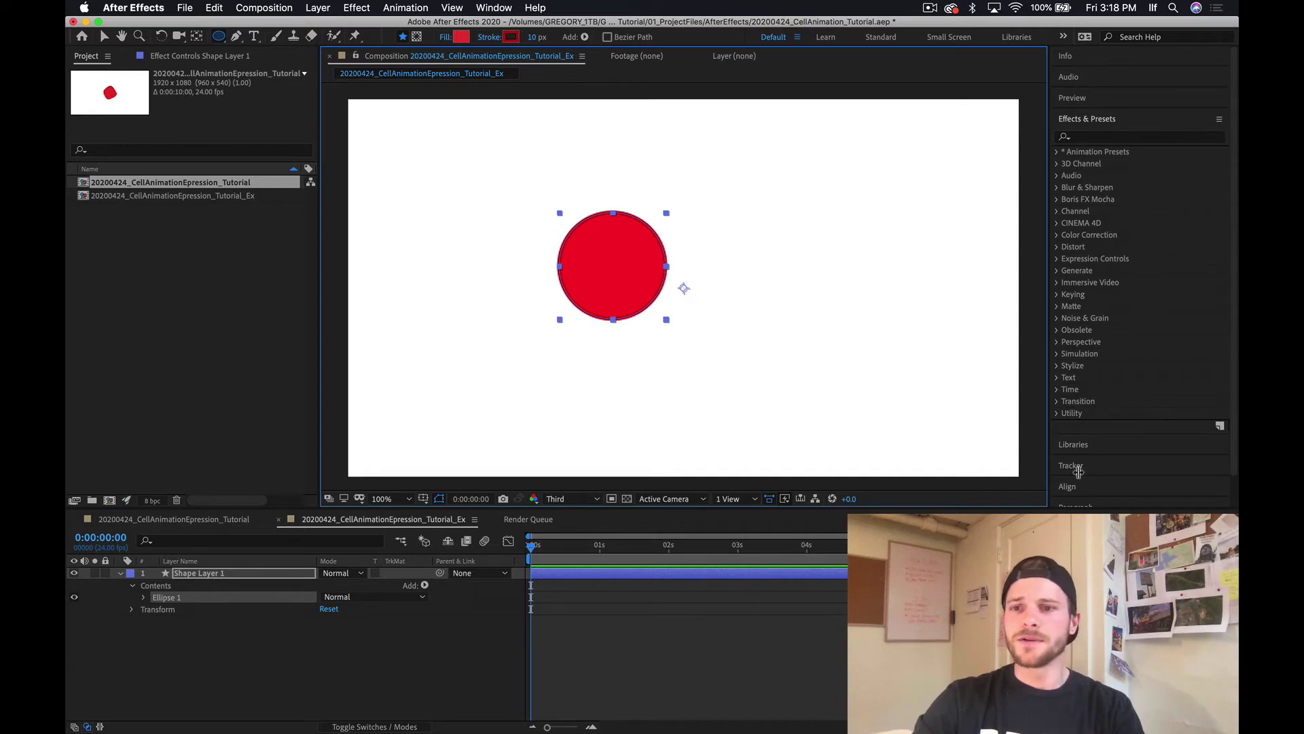
click(1099, 486)
click(1088, 219)
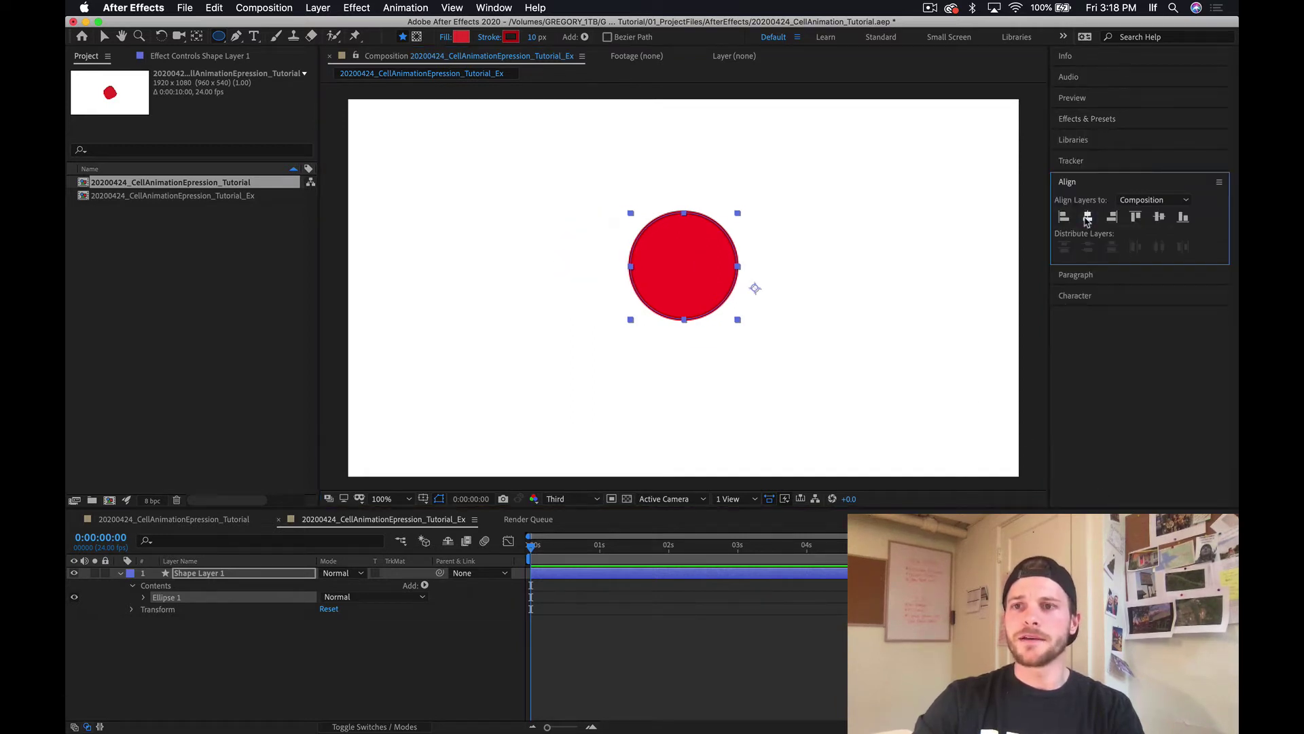
click(1159, 218)
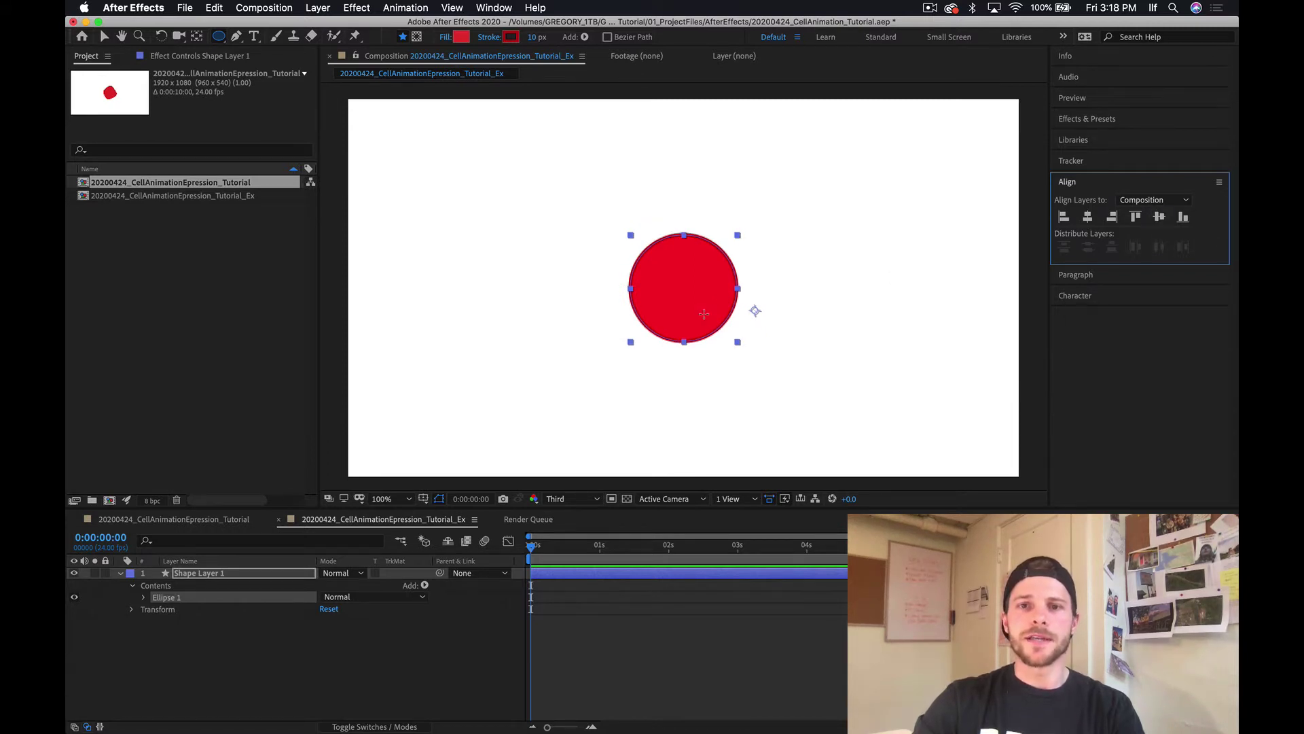
Search 'turb' in Effects & Presets and drag Turbulent Displace onto the red circle.
click(1103, 120)
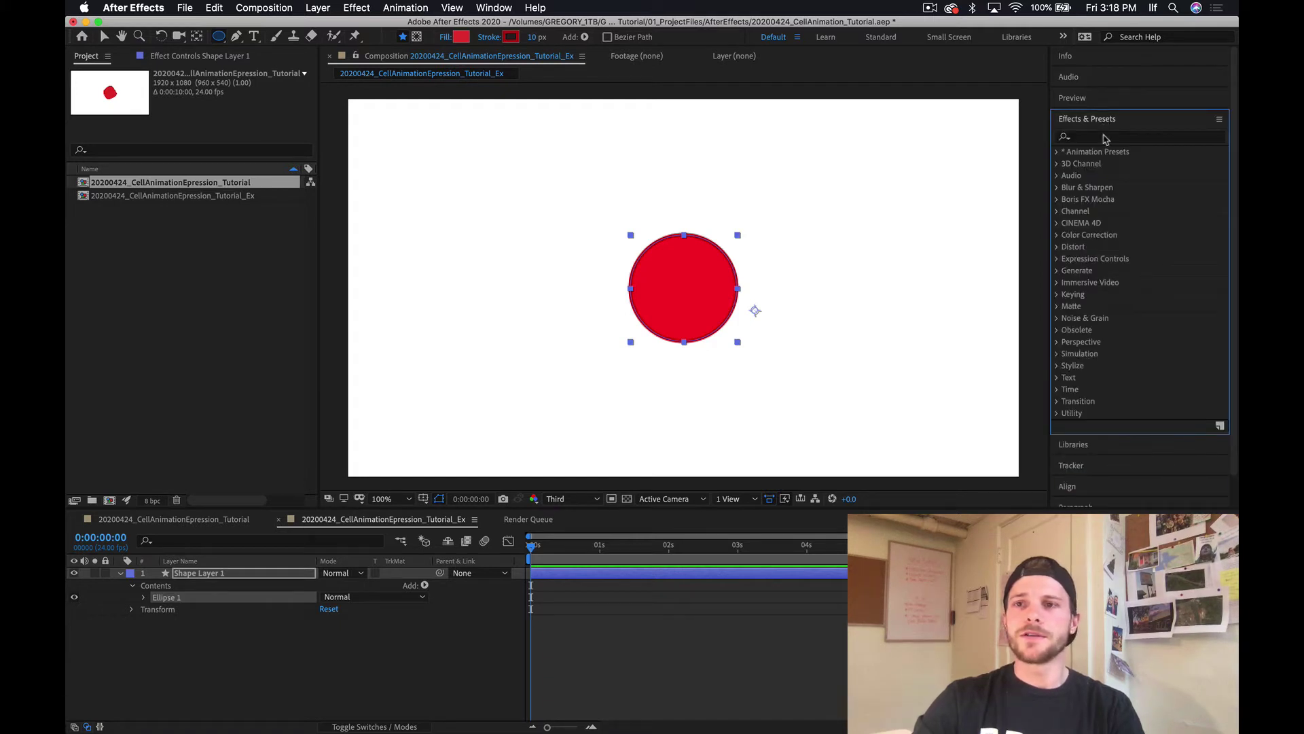
click(1106, 138)
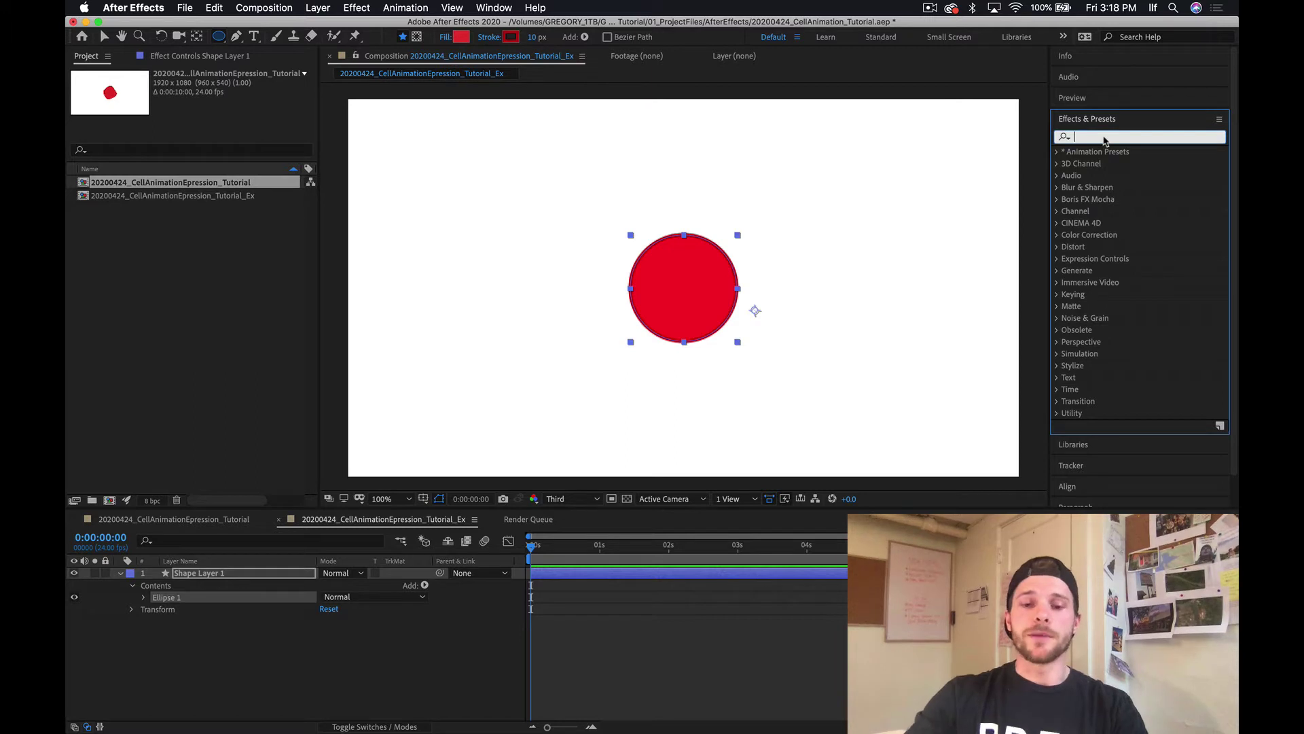
text(turb)
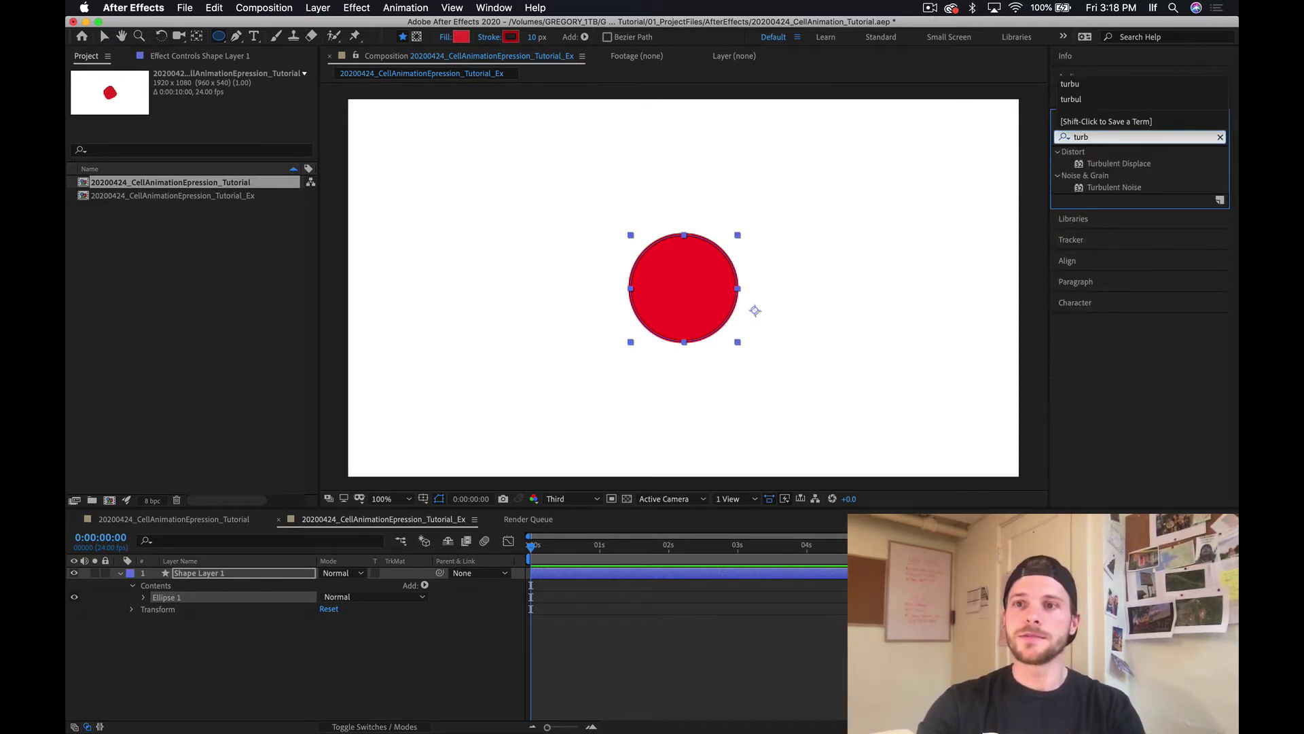
click(1082, 165)
drag(1082, 170, 671, 294)
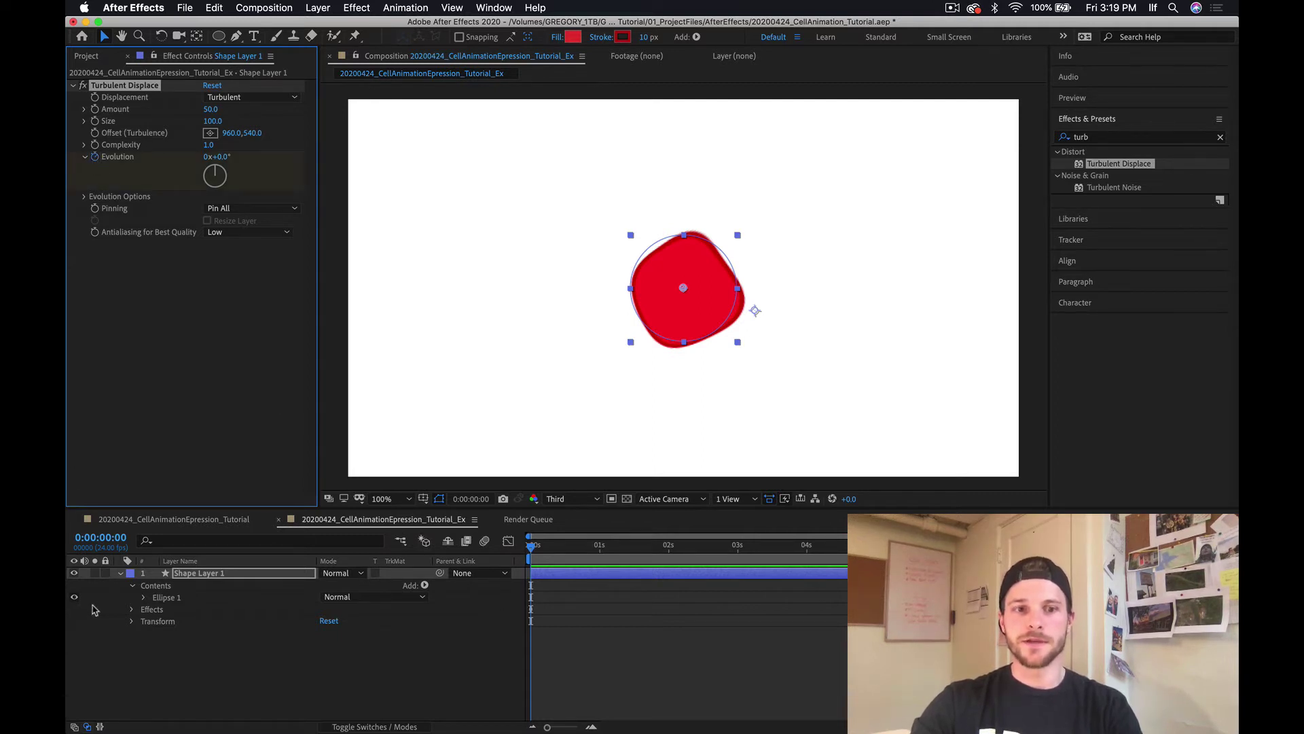
Set Turbulent Displace Evolution to 5 revolutions at the end of the timeline.
click(132, 609)
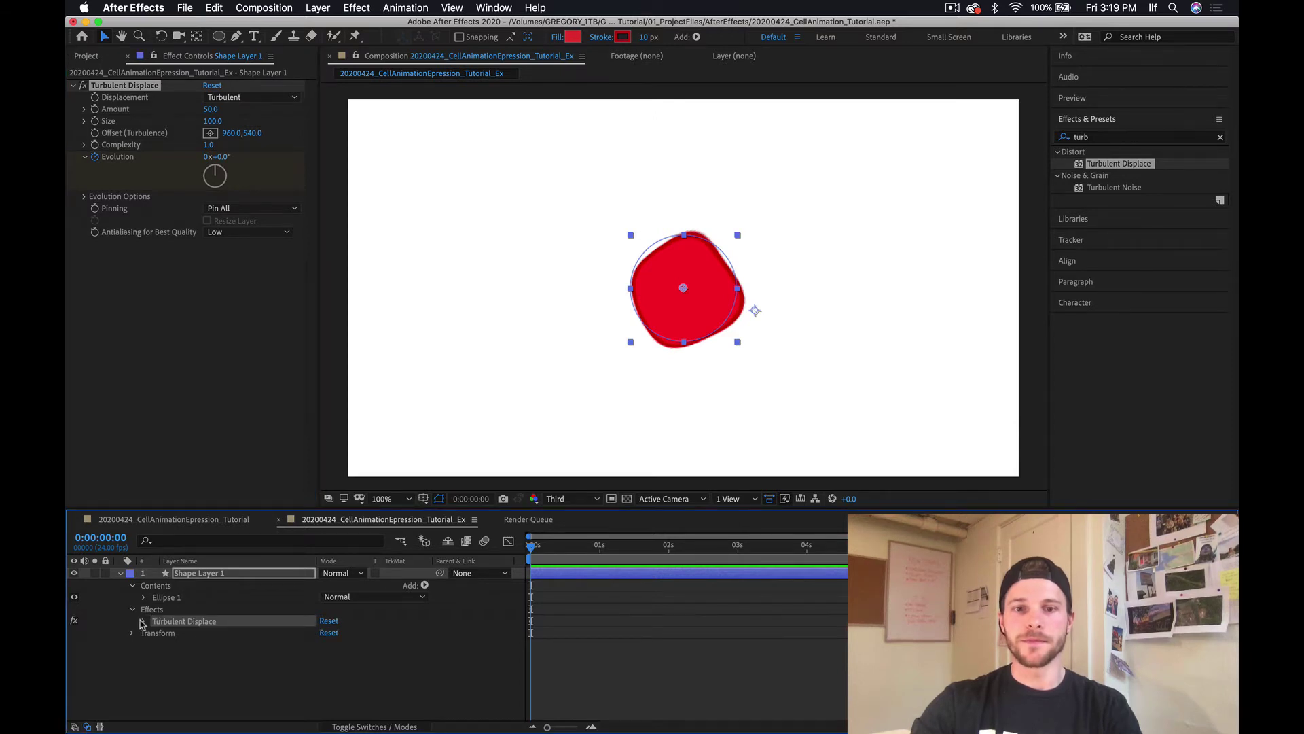
click(144, 621)
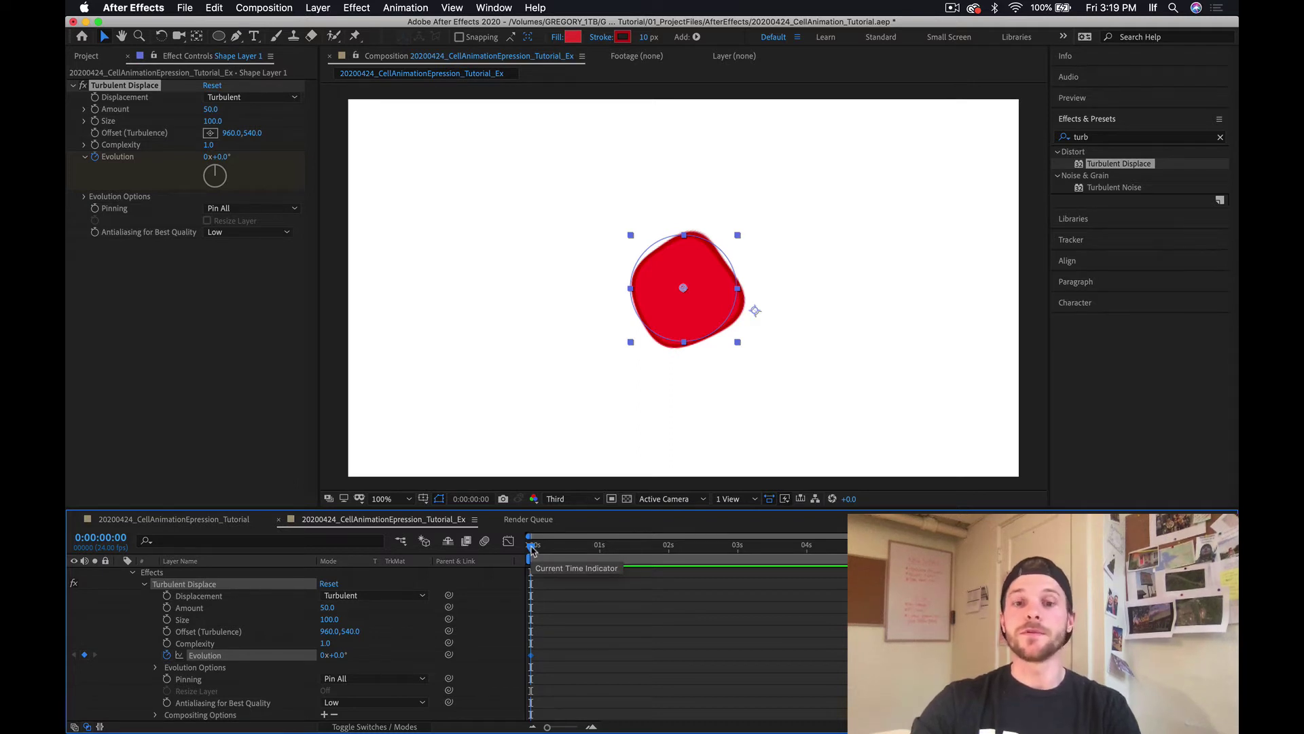
drag(531, 547, 1186, 547)
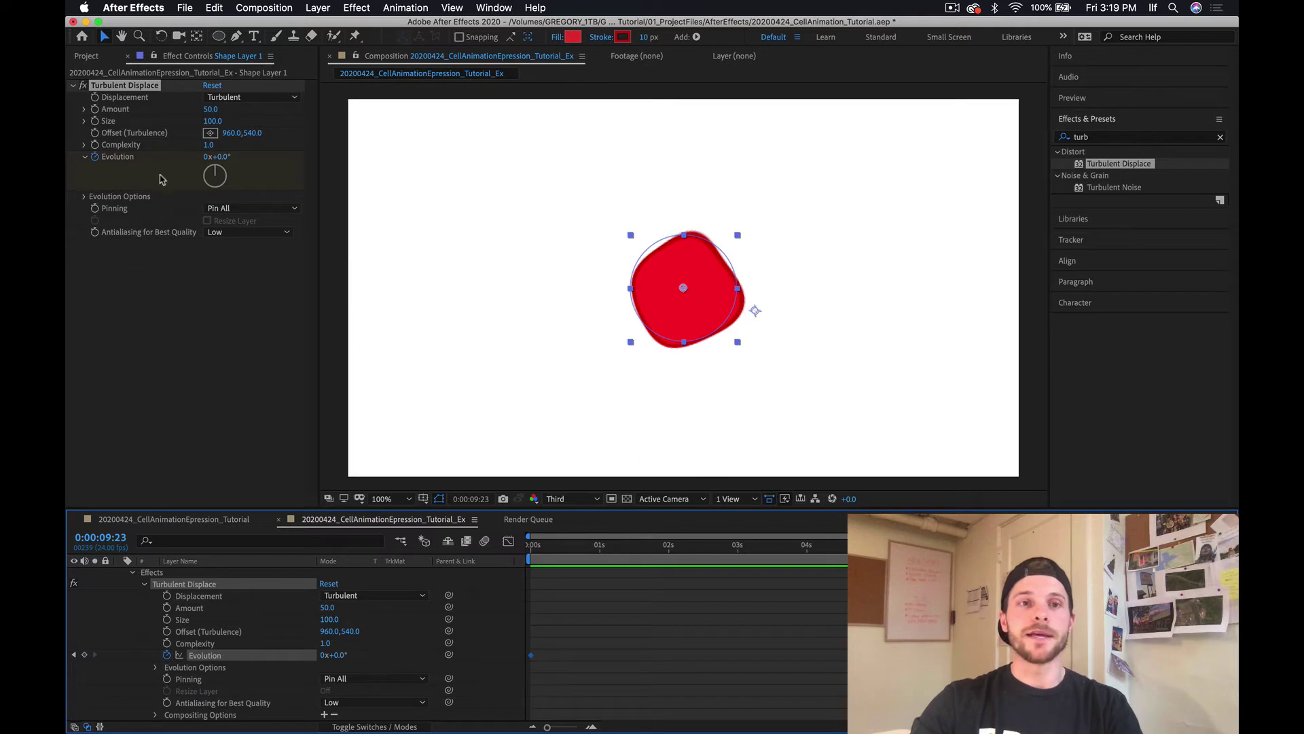
click(206, 157)
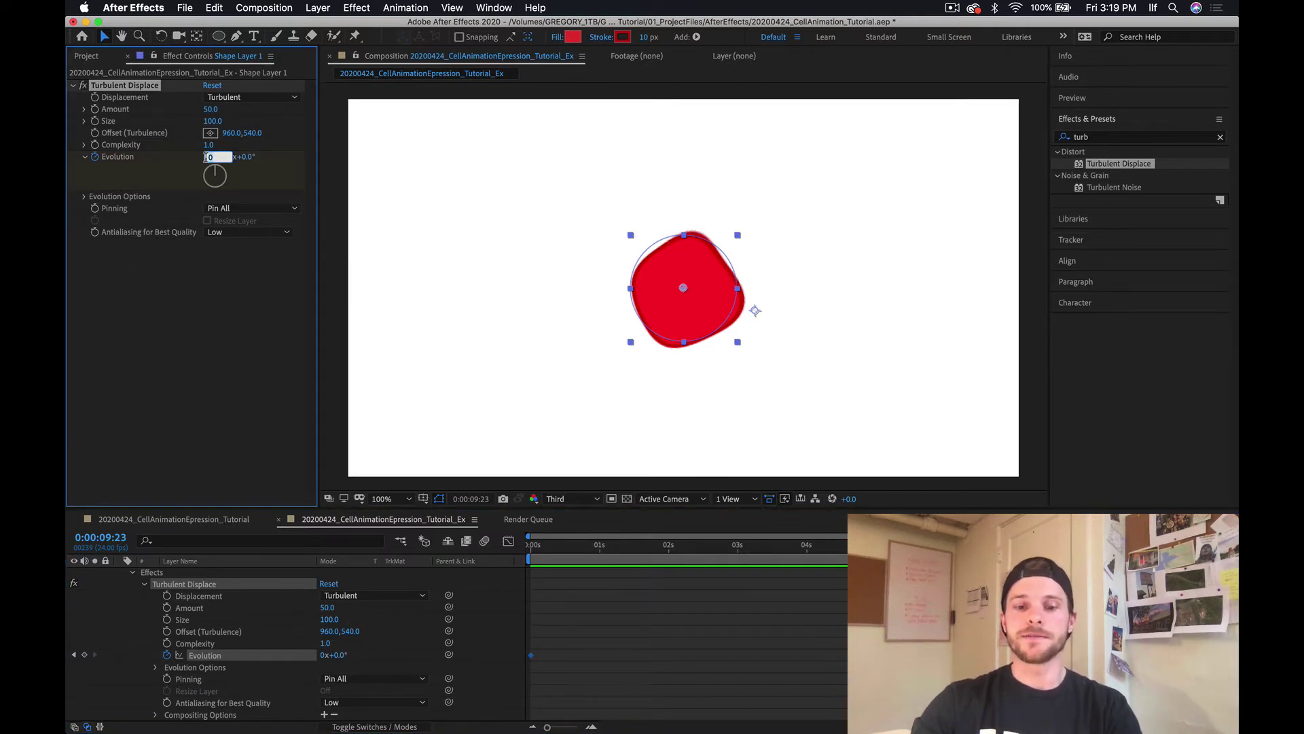
text(5)
key(Return)
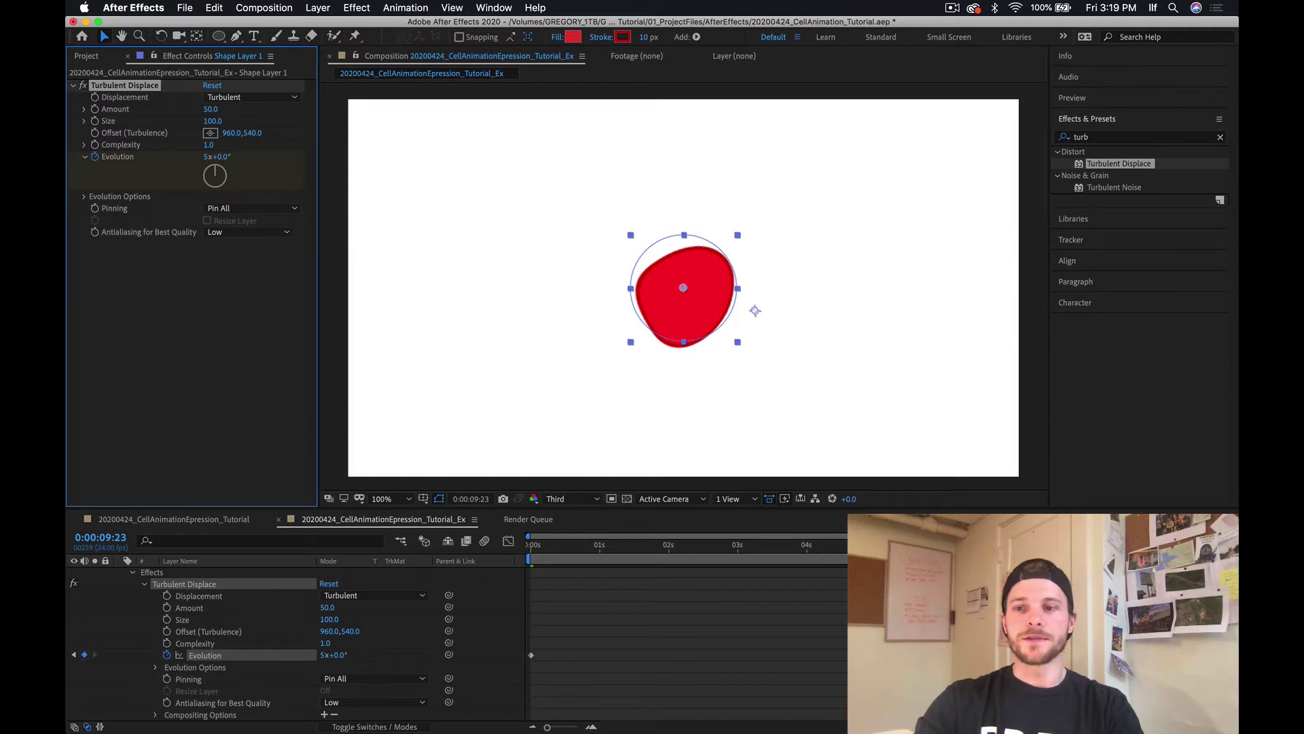
Preview the morphing blob animation.
key(space)
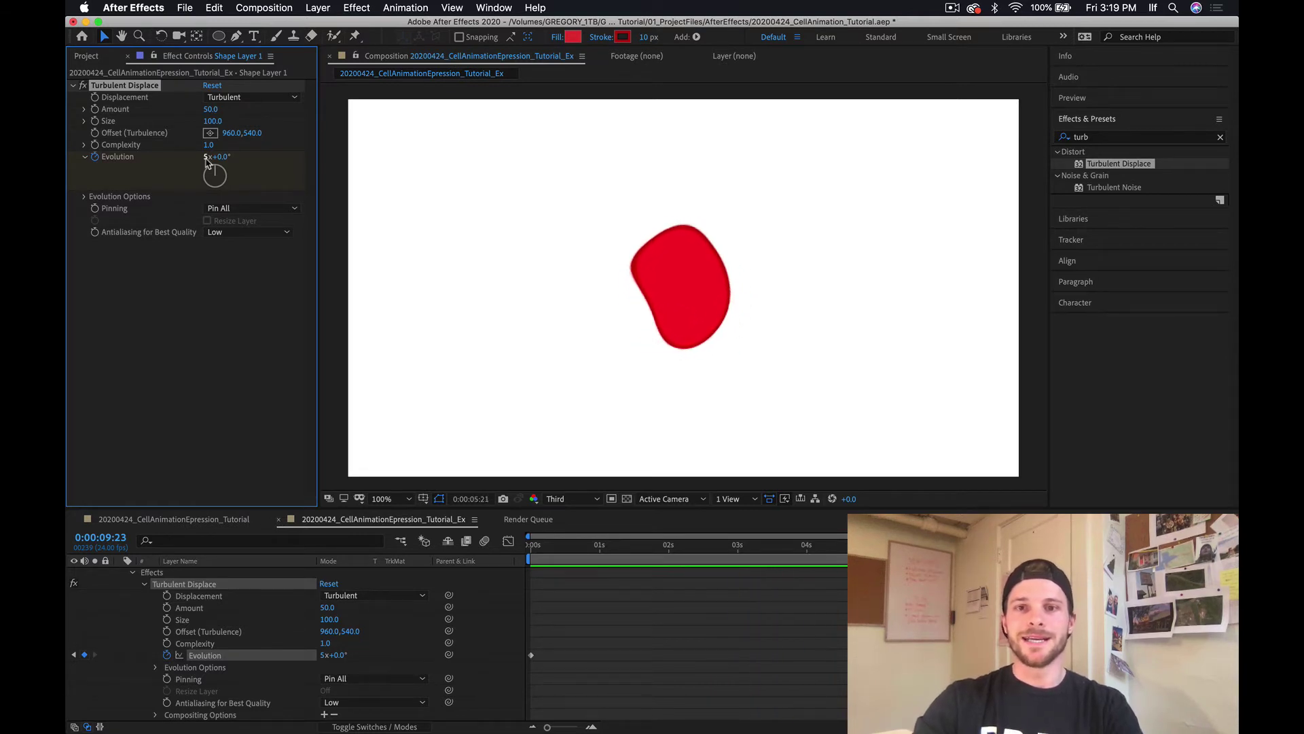
key(space)
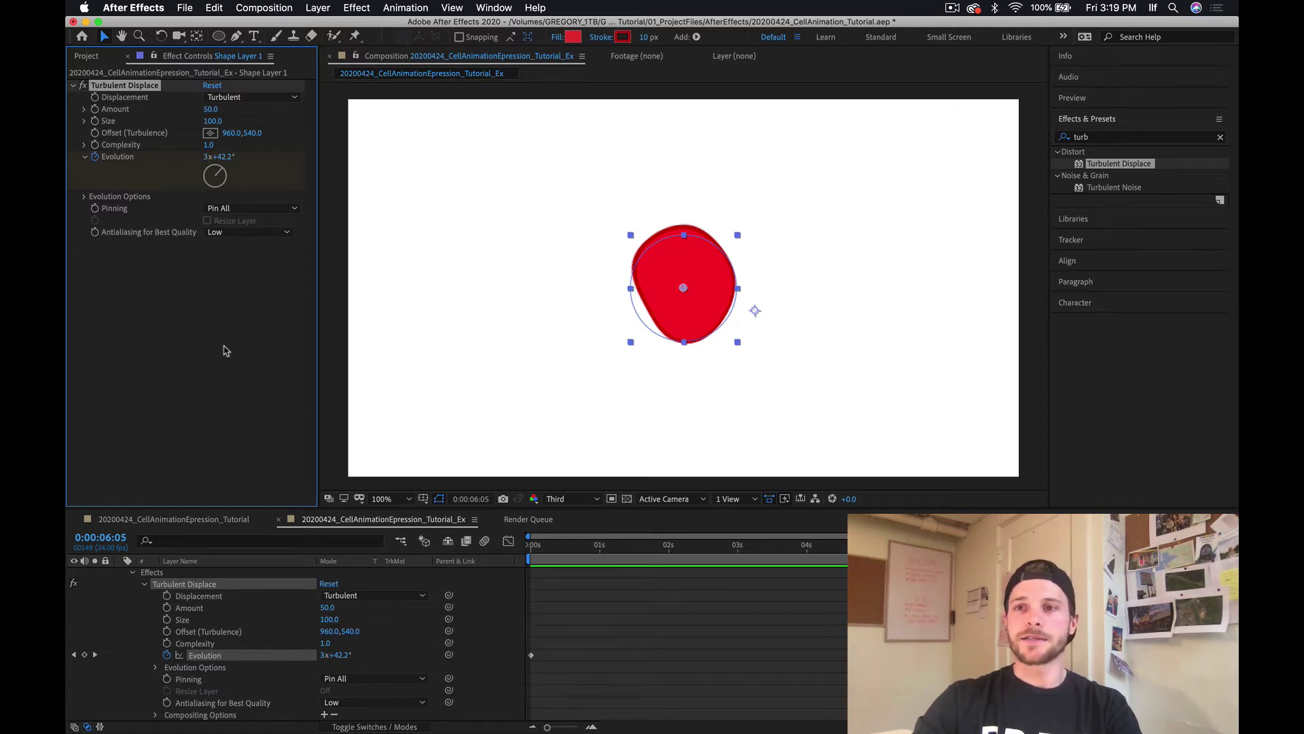
click(1135, 140)
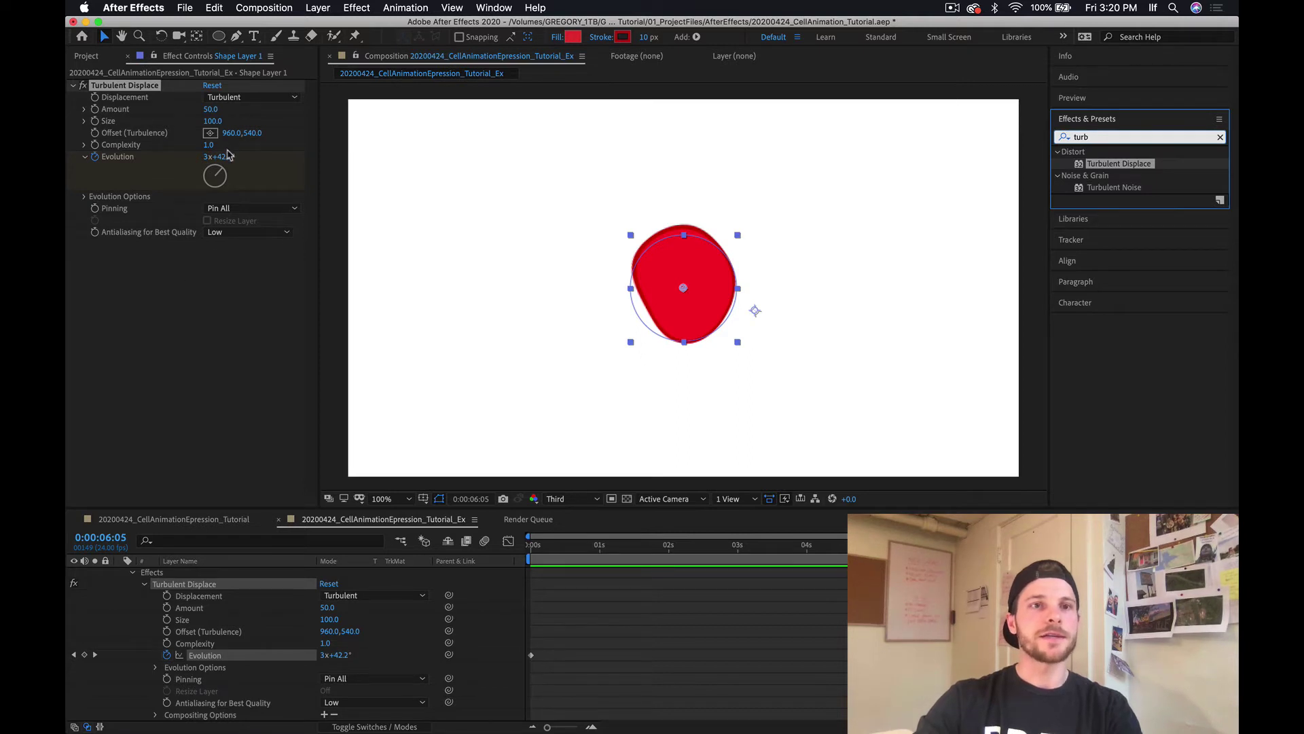
Search 'fast', apply Fast Box Blur to Shape Layer 1, and preview from the start.
click(1220, 137)
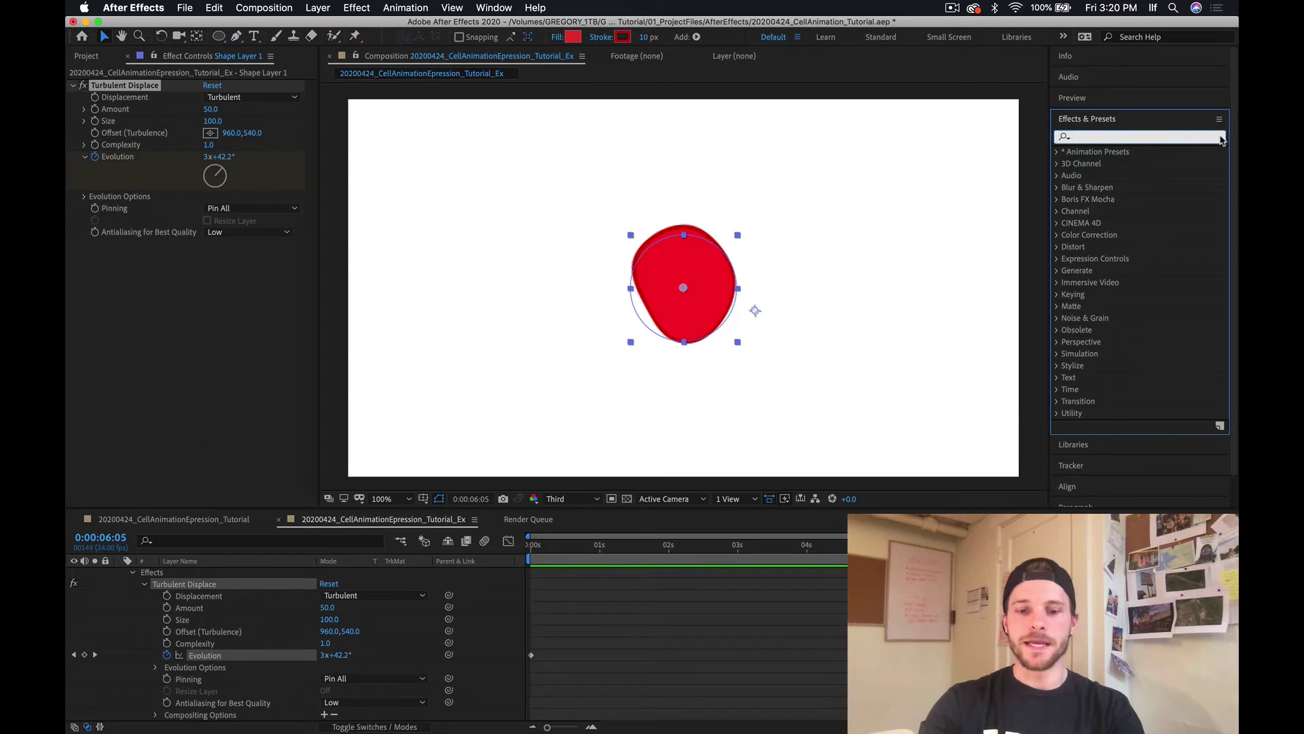
text(fast)
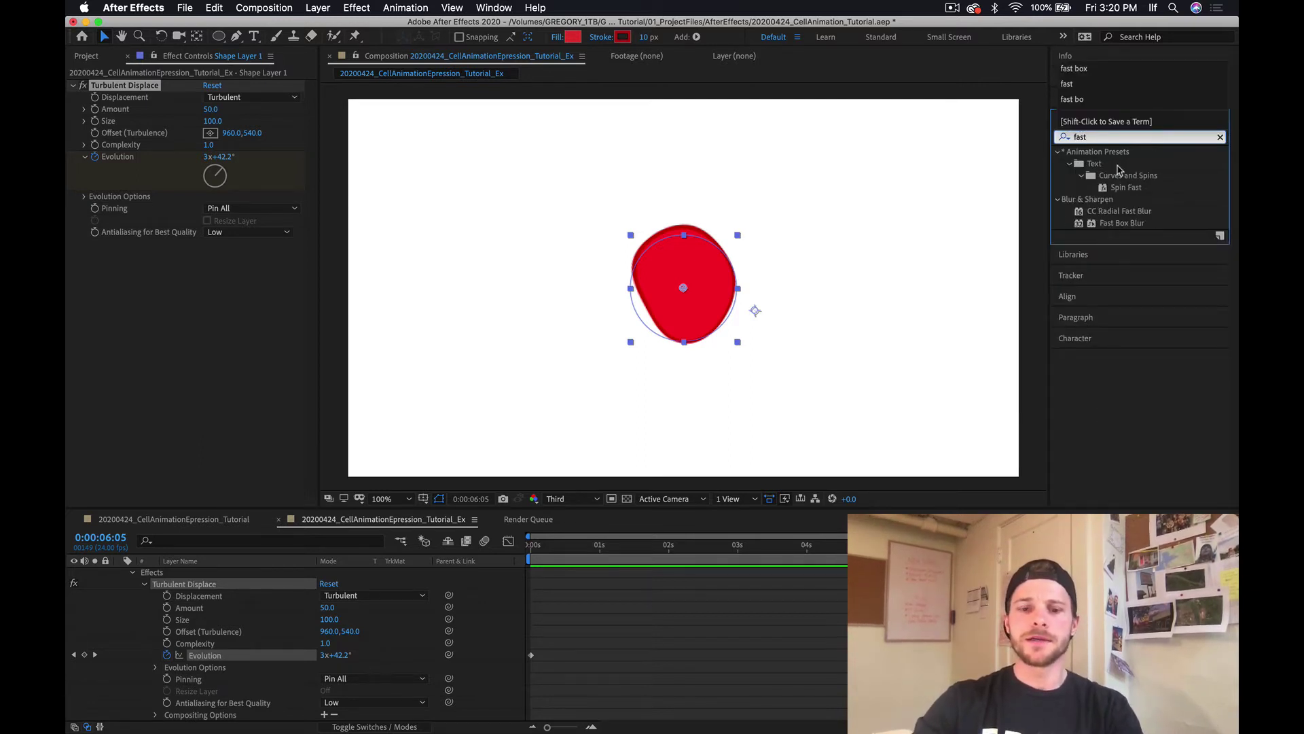
click(1079, 225)
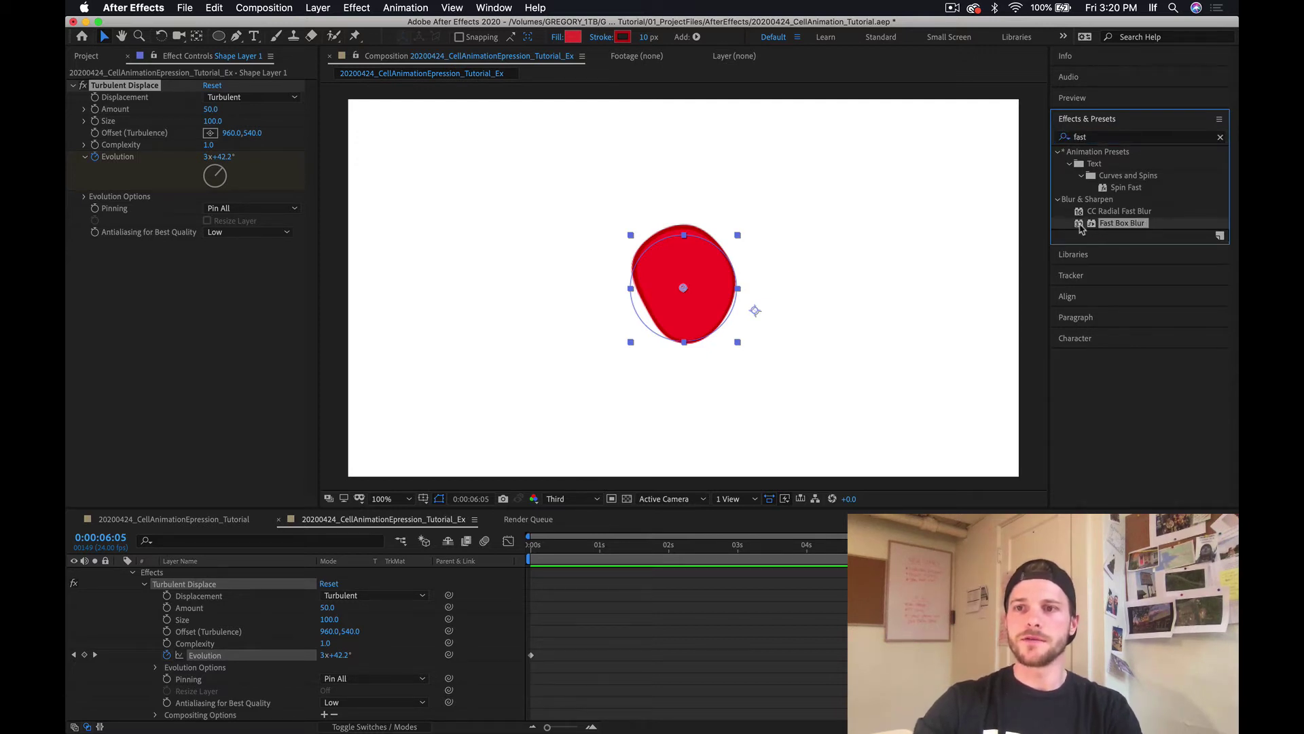
drag(1082, 229, 665, 295)
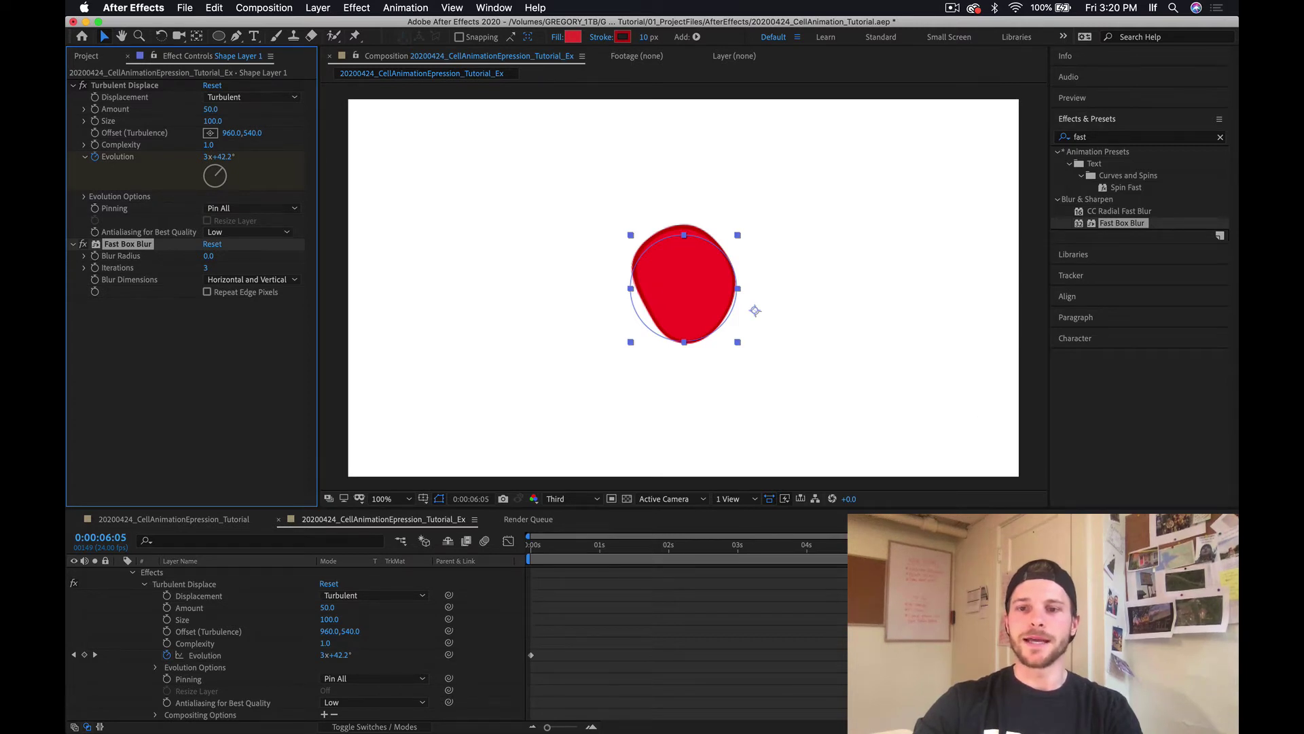
click(497, 548)
key(space)
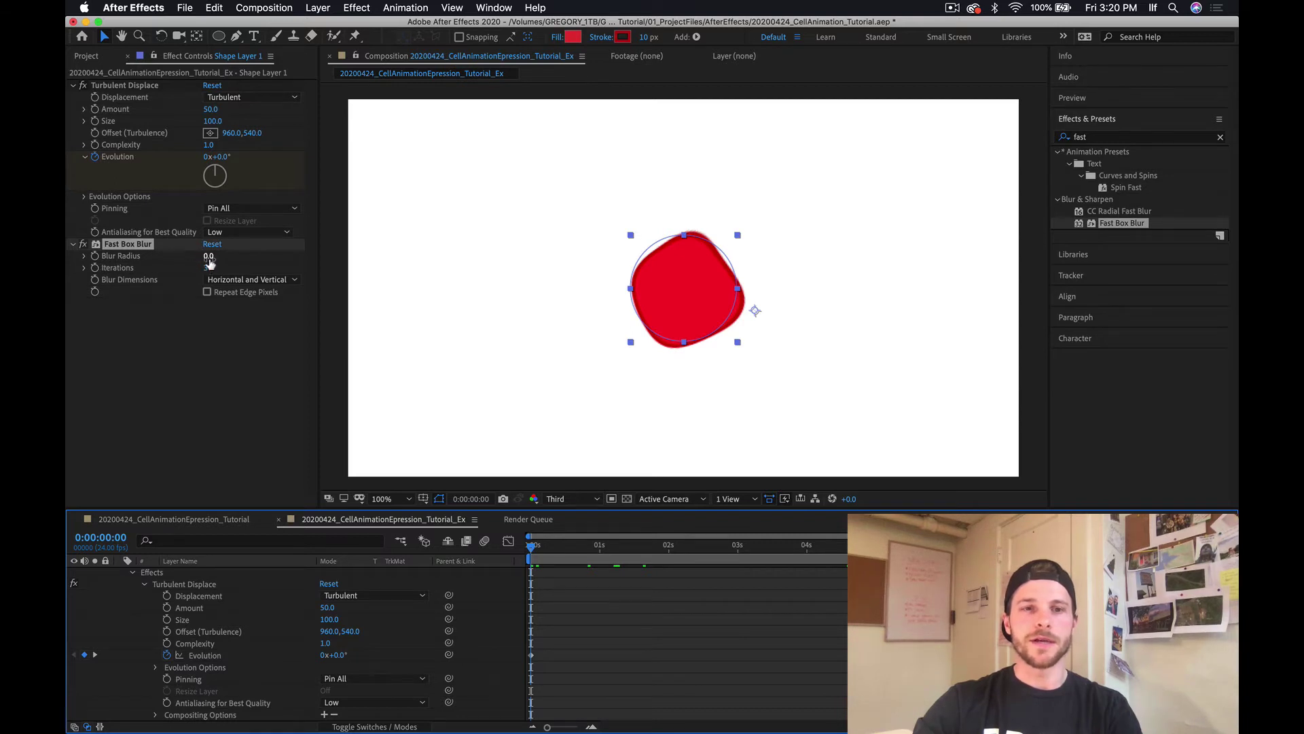
Delete the Fast Box Blur effect, preview, and return to the first frame.
click(98, 260)
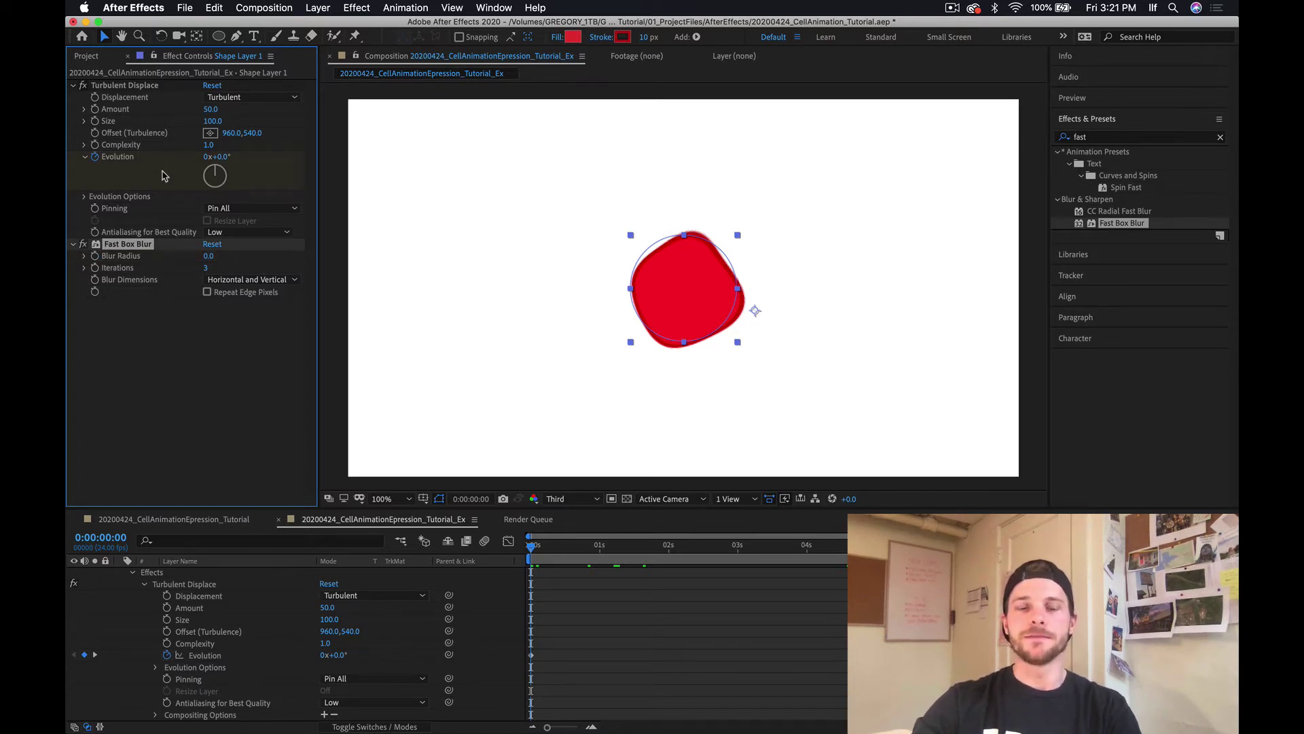
key(Delete)
key(space)
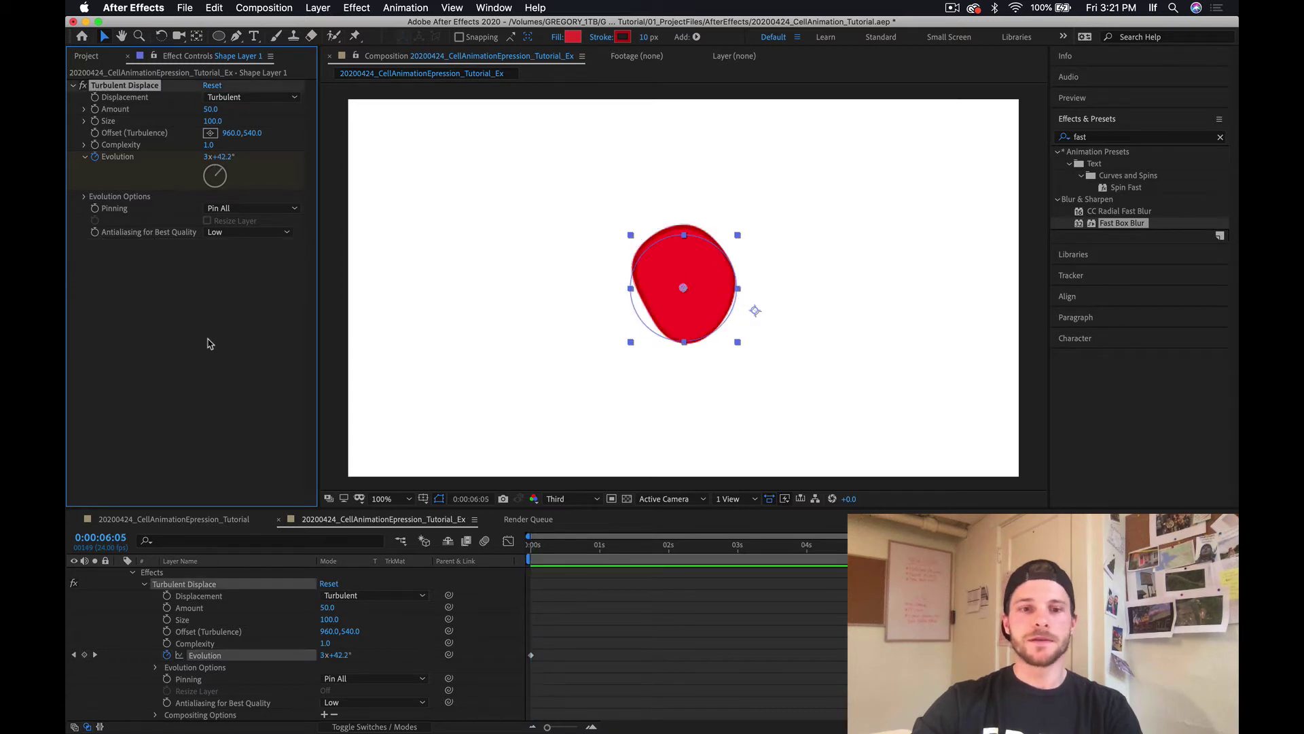
scroll(615, 634, up, 2)
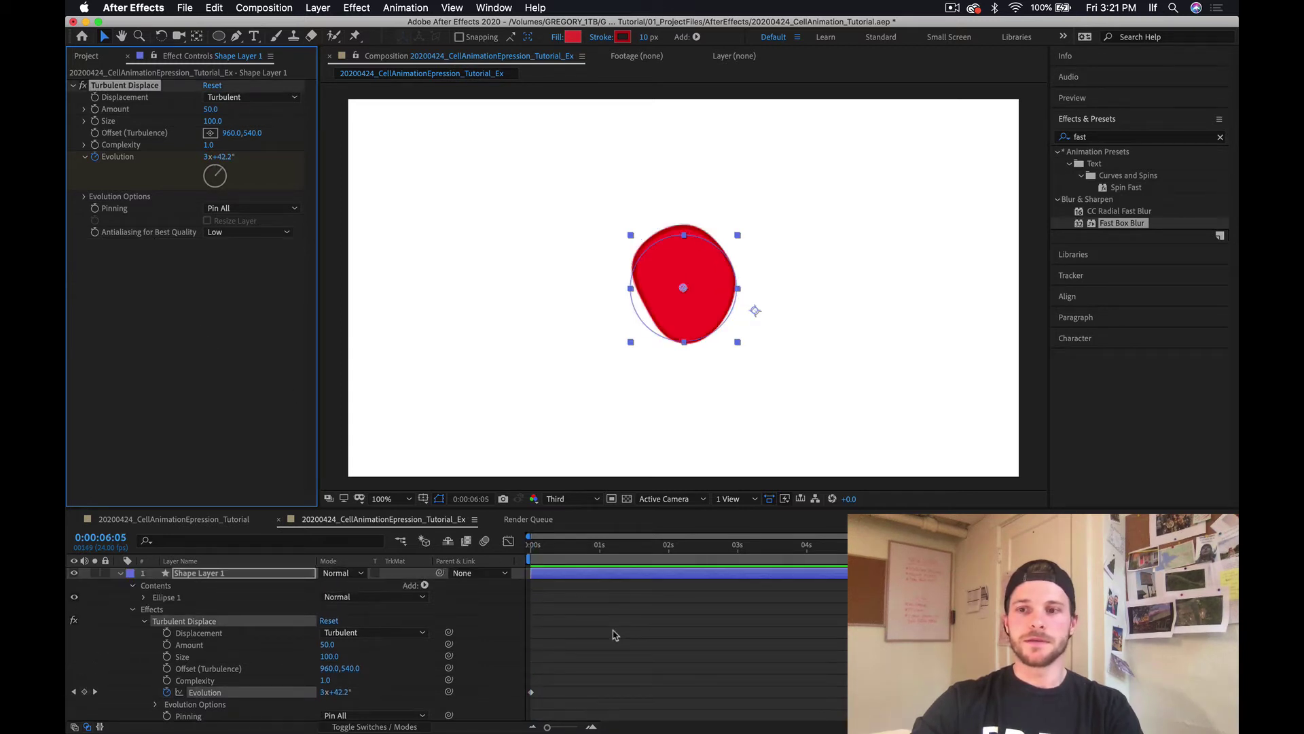
scroll(614, 634, down, 3)
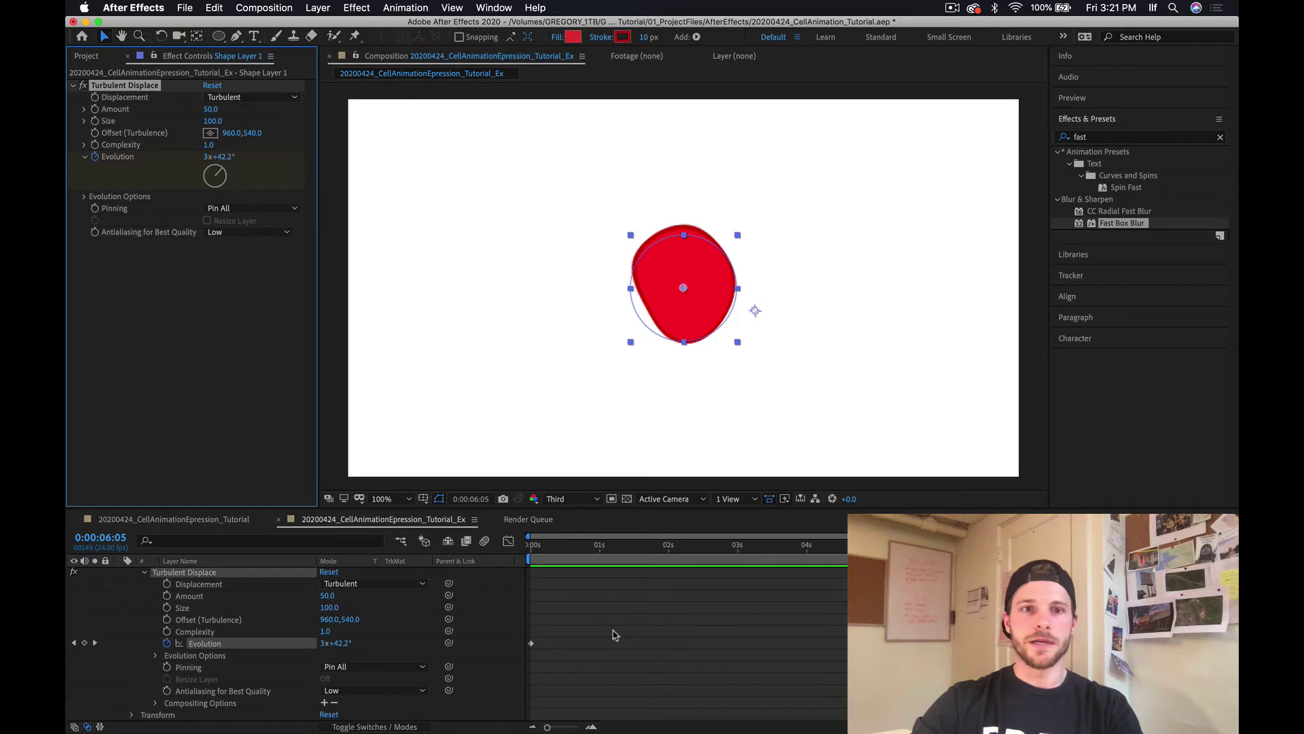
click(449, 572)
key(Home)
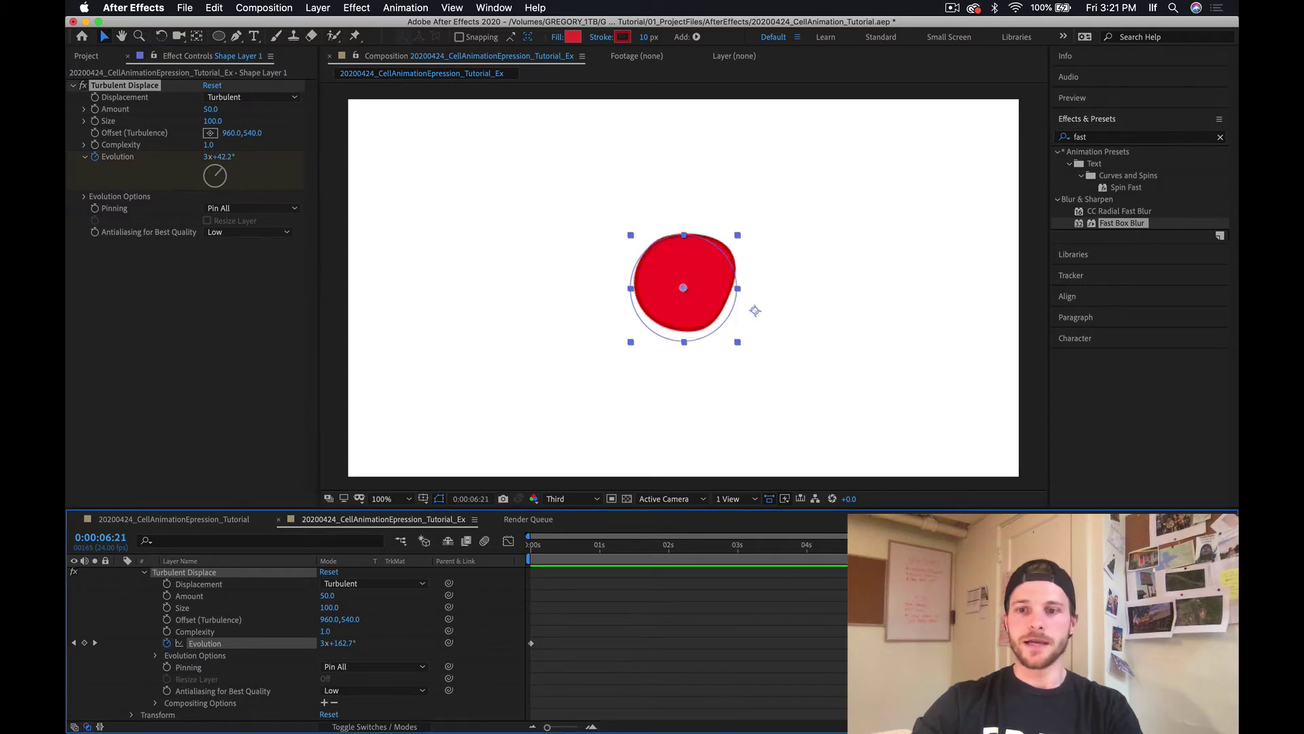
key(space)
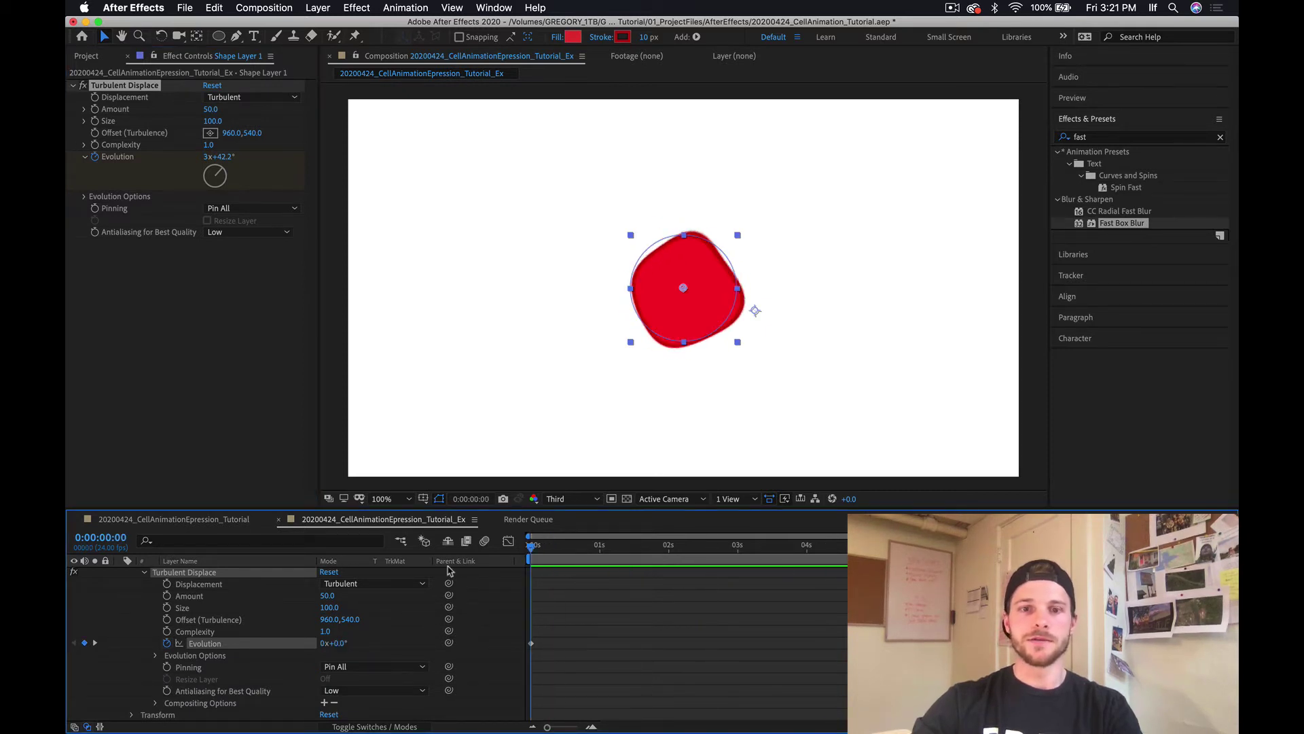
key(space)
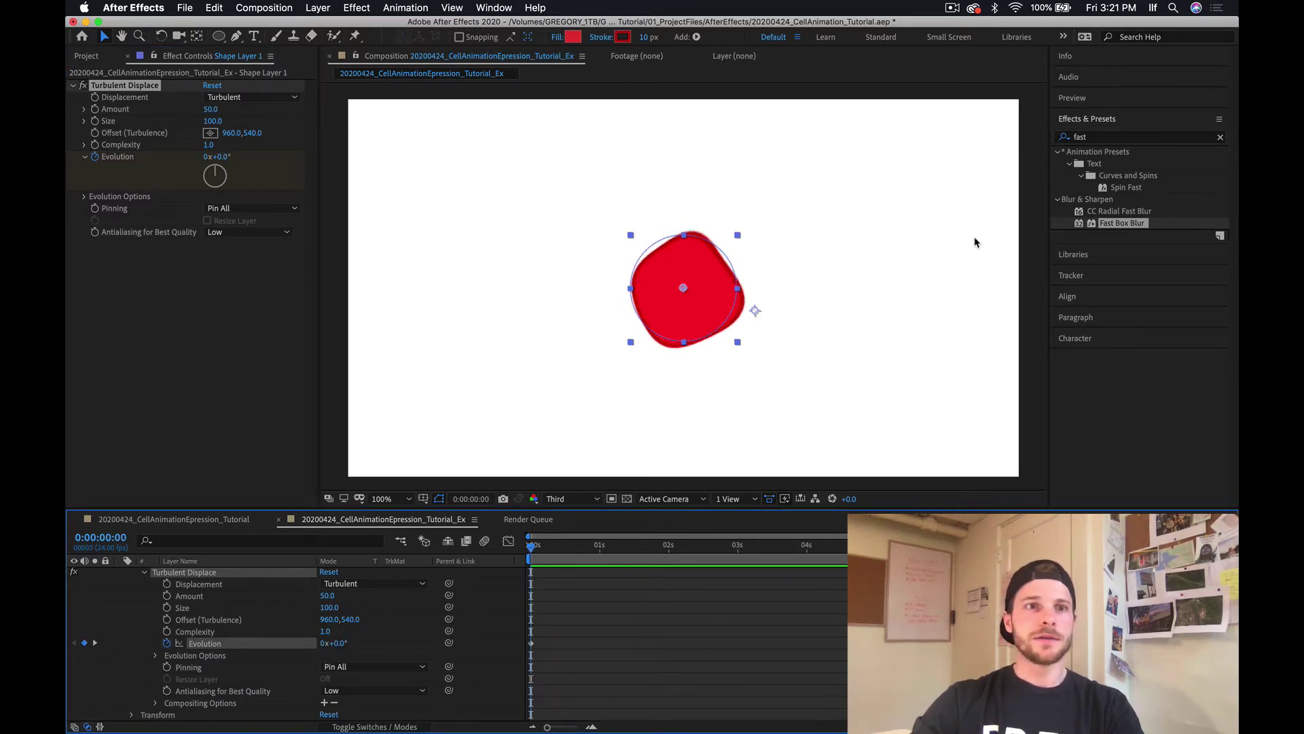
Reapply Fast Box Blur to the blob and keyframe Blur Radius at 0.0 on frame zero.
click(1099, 138)
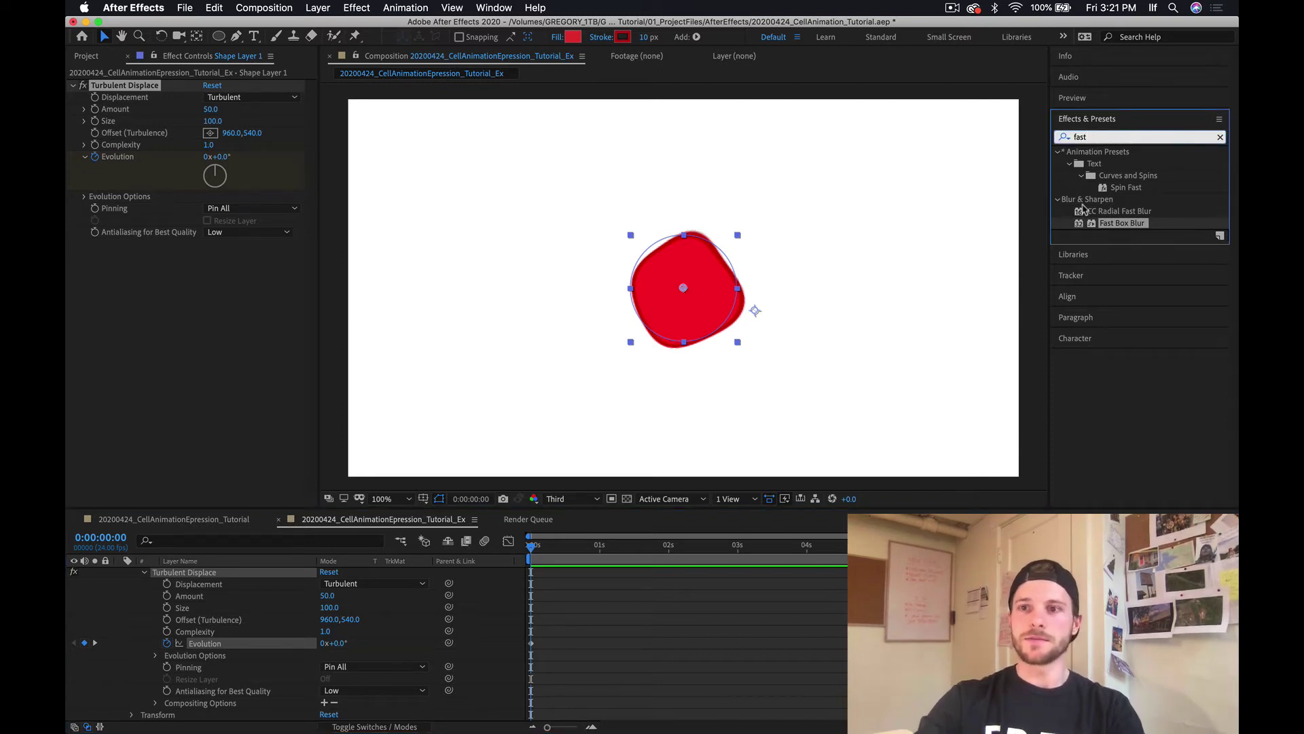
drag(1082, 224, 693, 291)
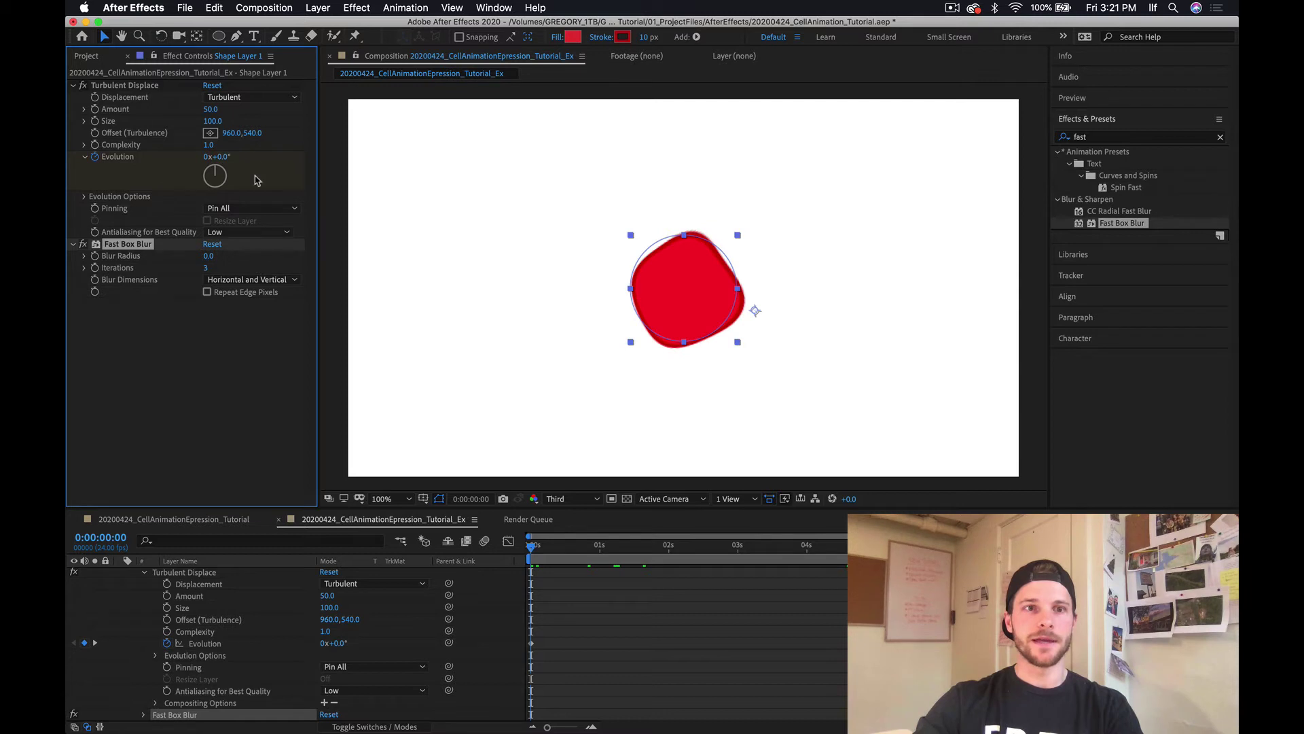
click(256, 365)
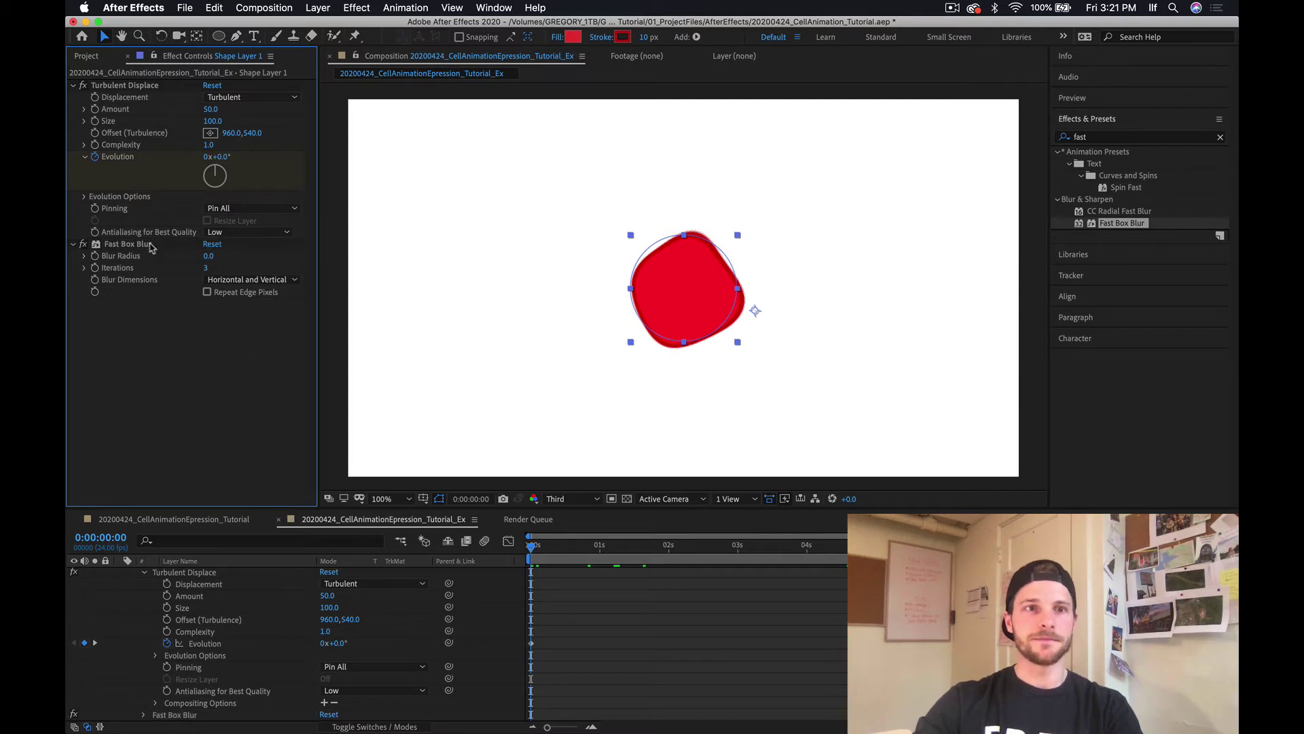
click(85, 157)
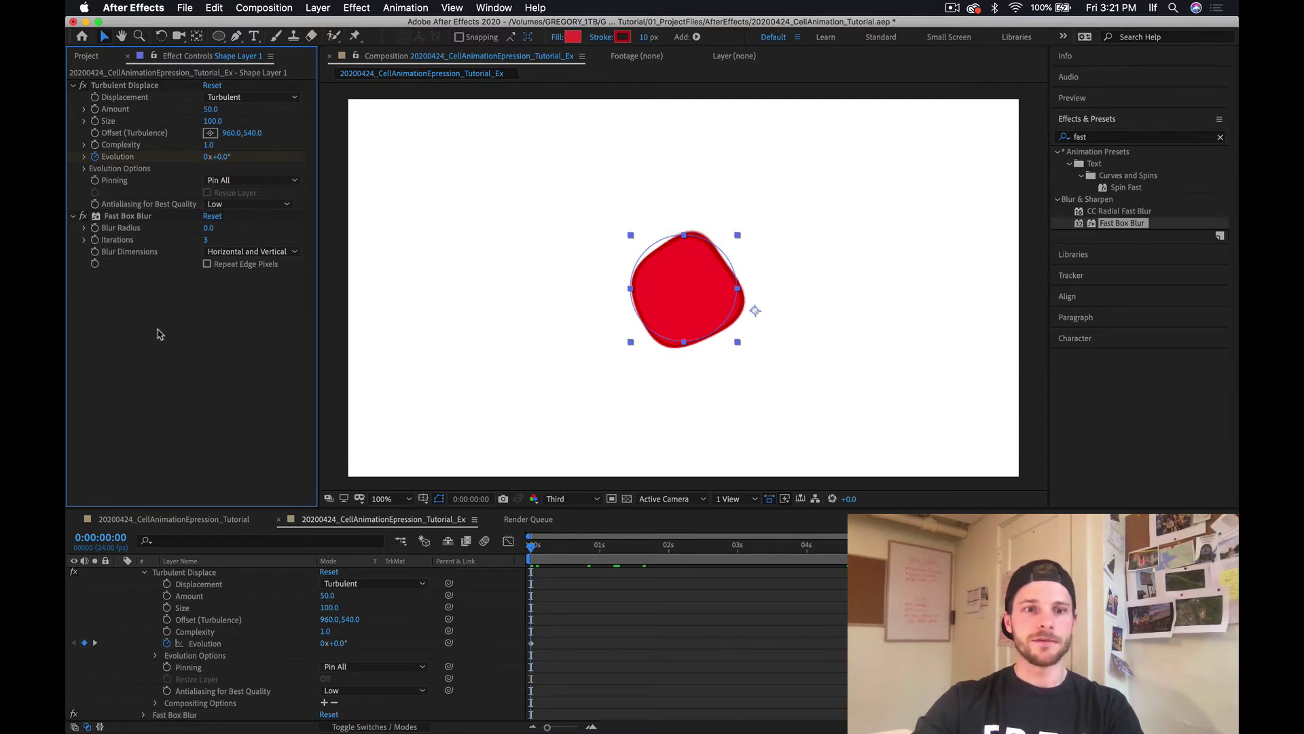
scroll(475, 652, down, 1)
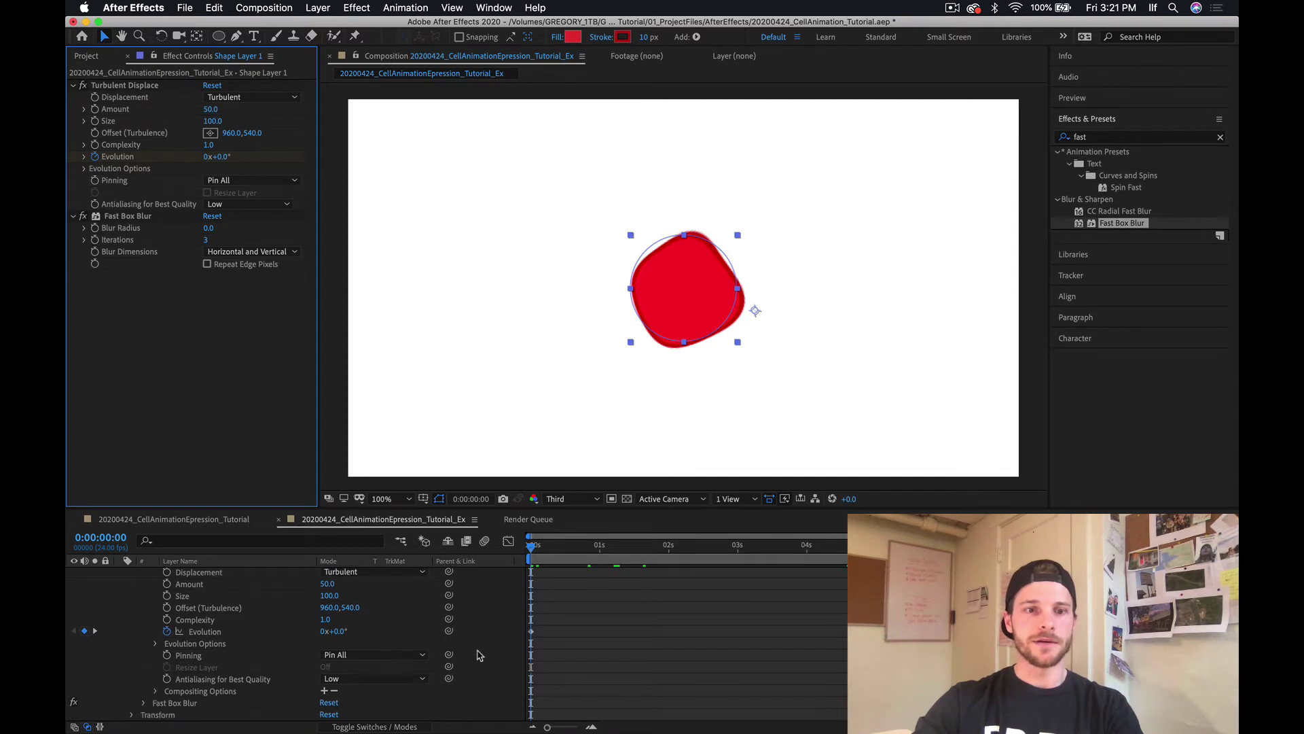
click(143, 703)
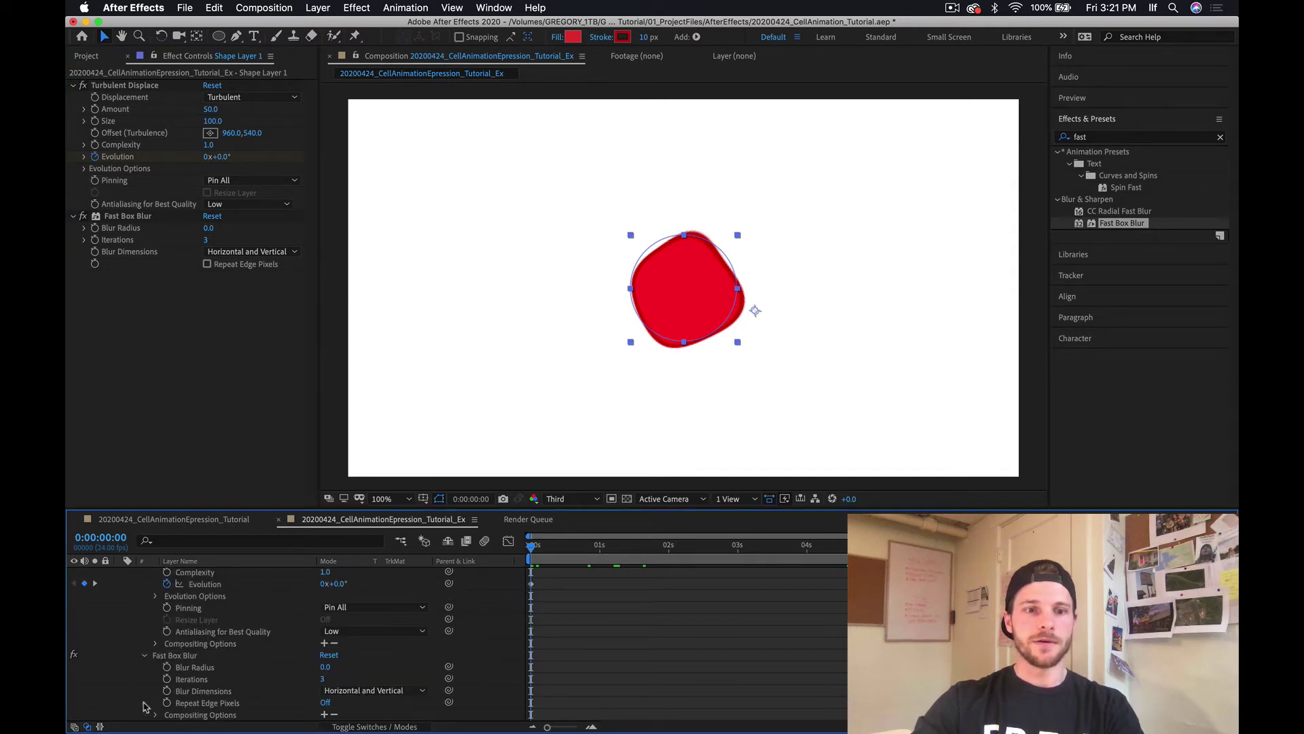
scroll(144, 707, down, 1)
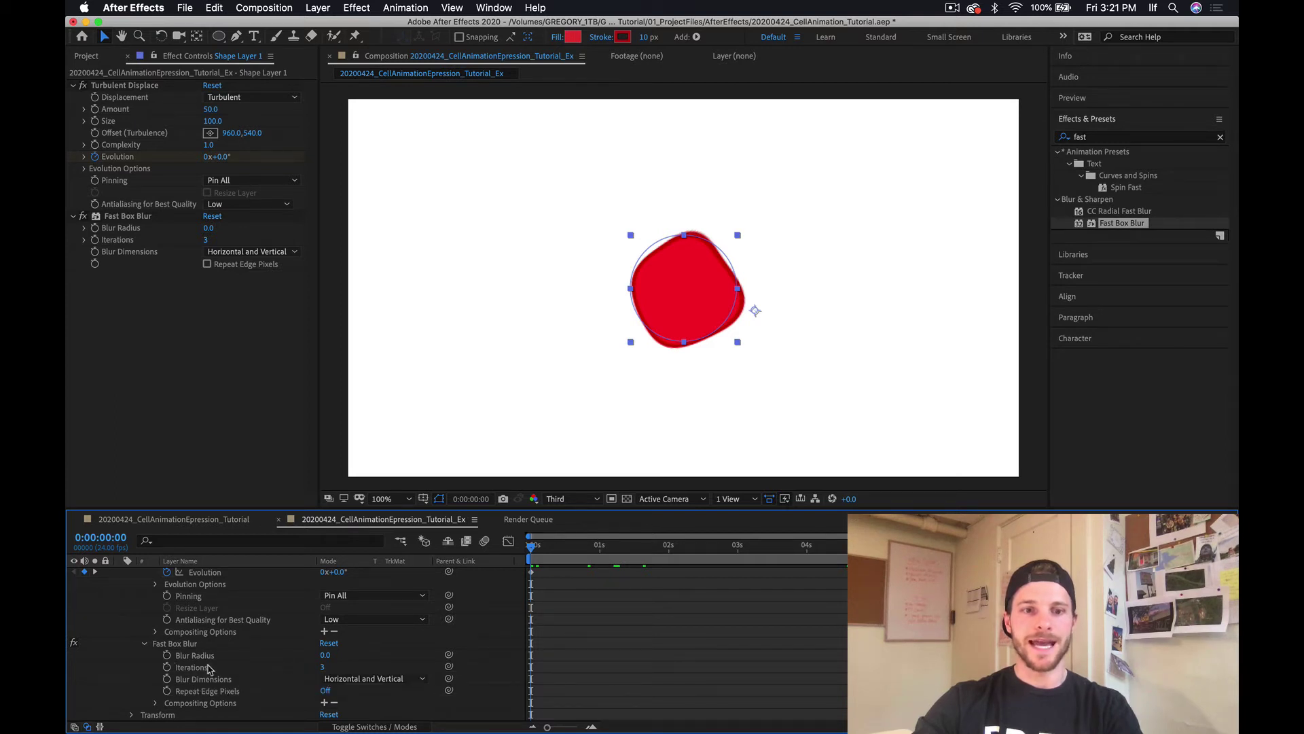
click(167, 656)
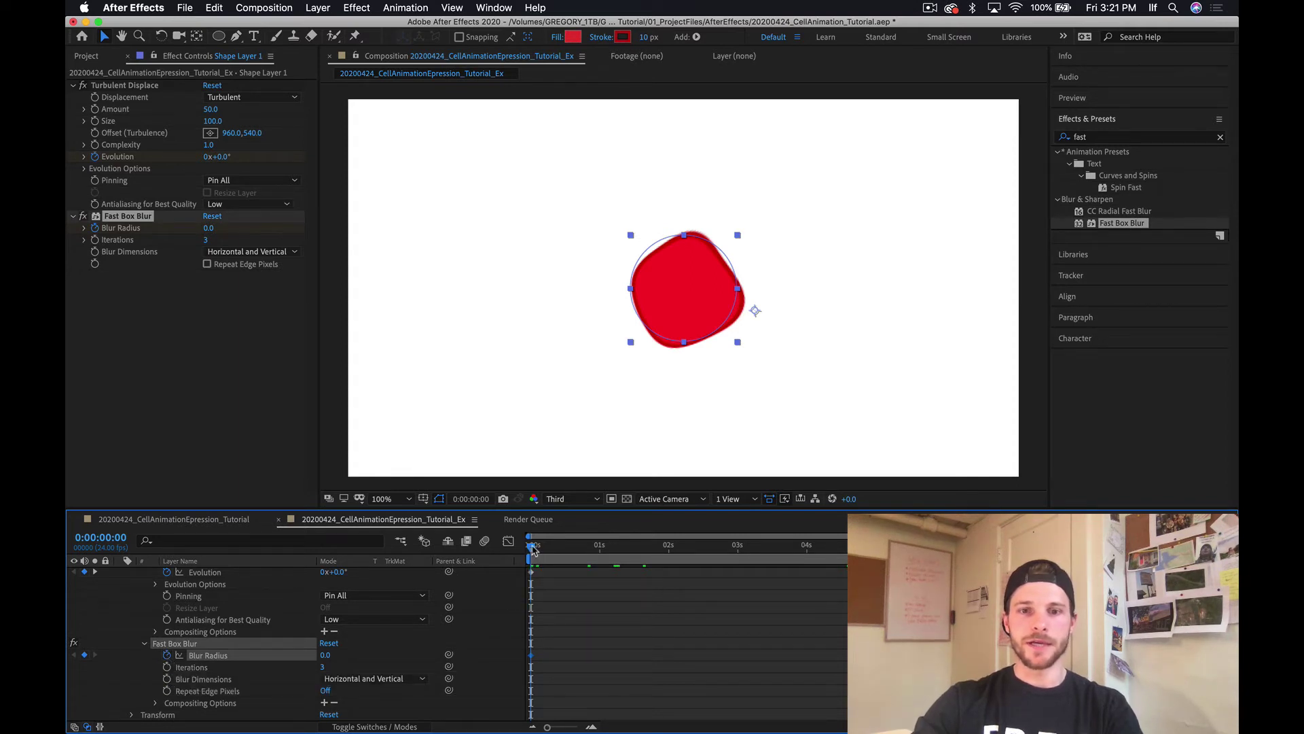
Set Blur Radius to 3 at 0:00:00:12.
drag(532, 547, 562, 549)
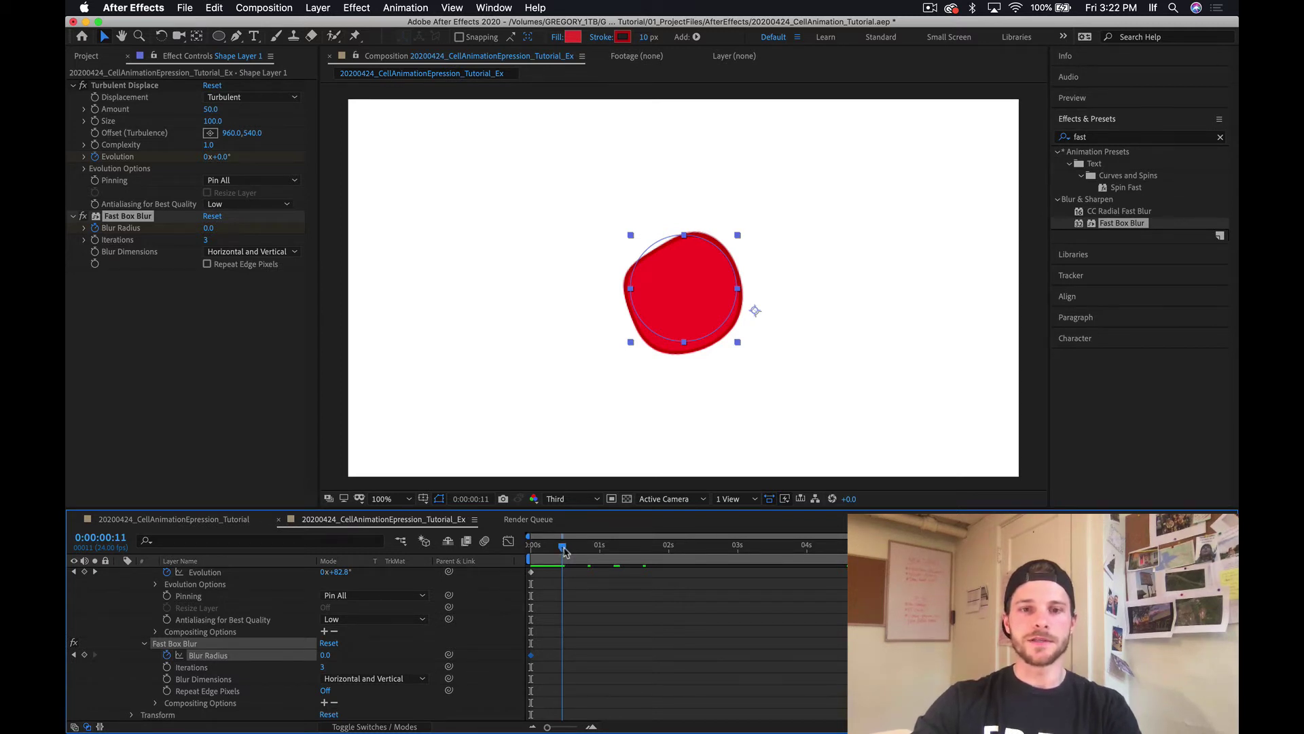
drag(563, 547, 566, 549)
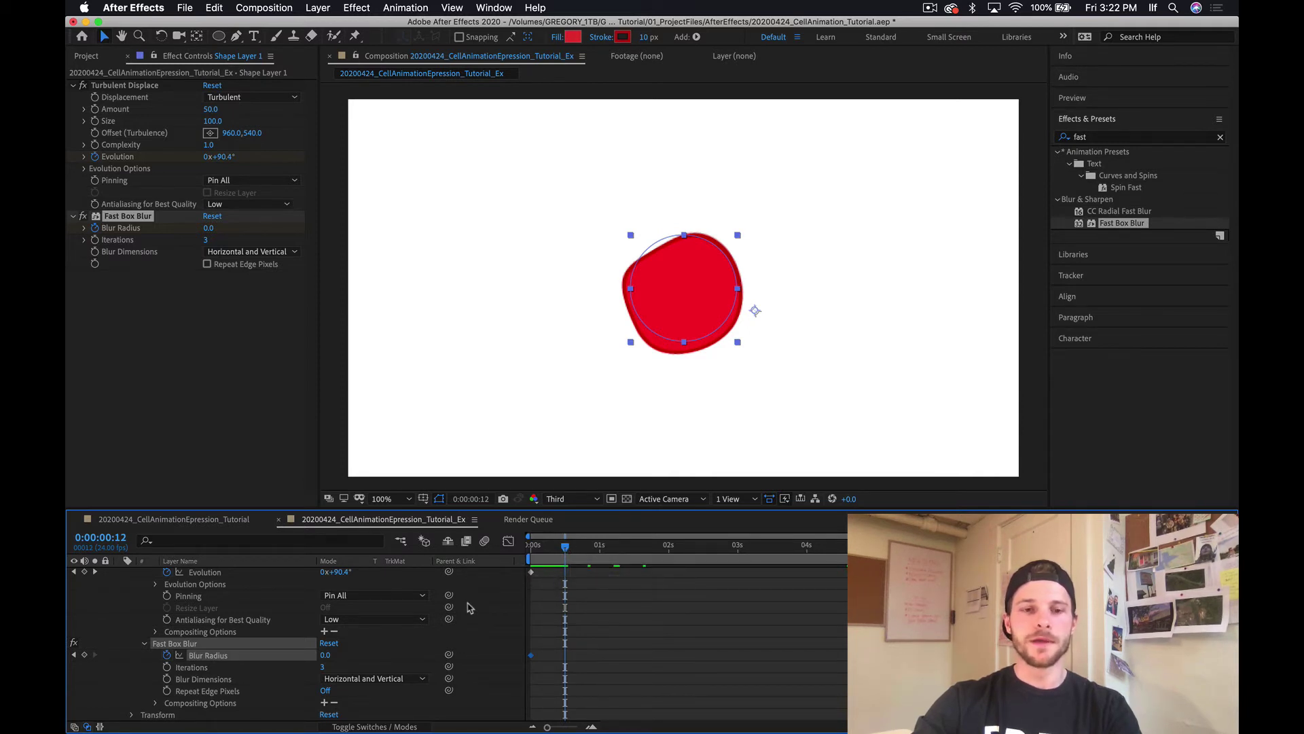
click(326, 657)
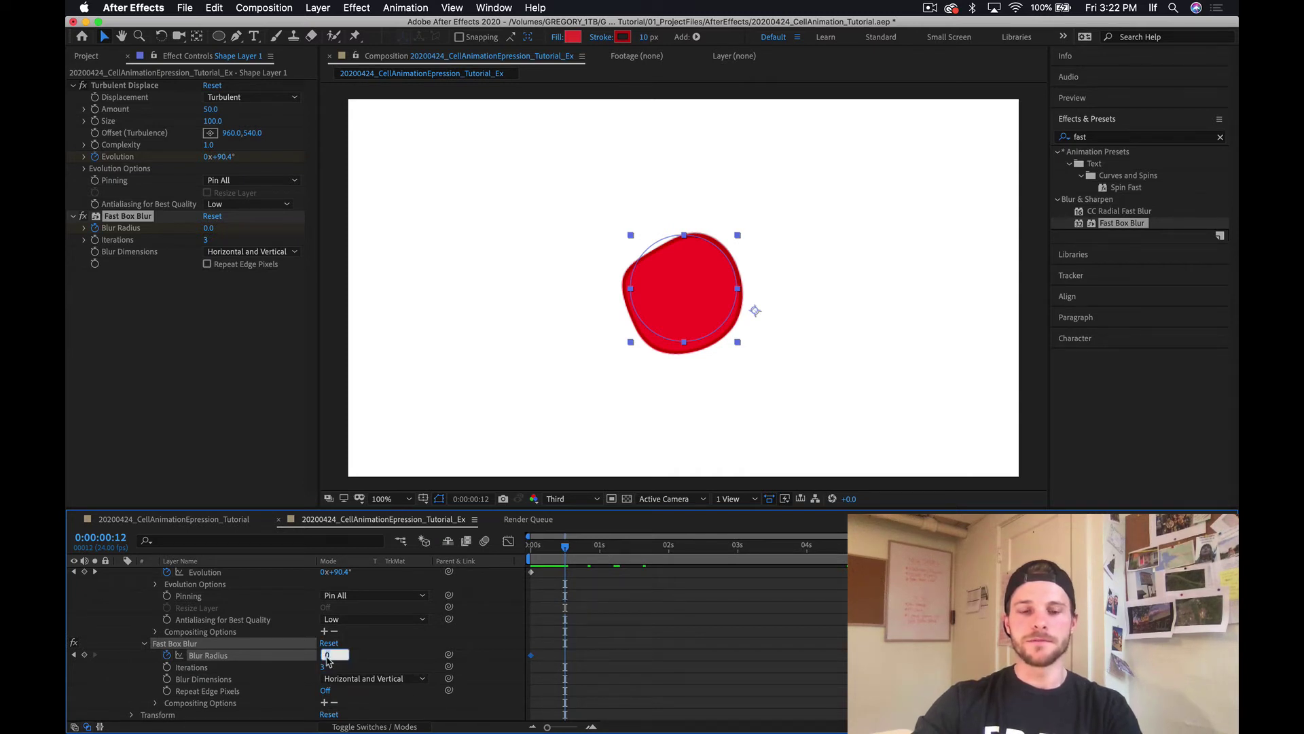
text(3)
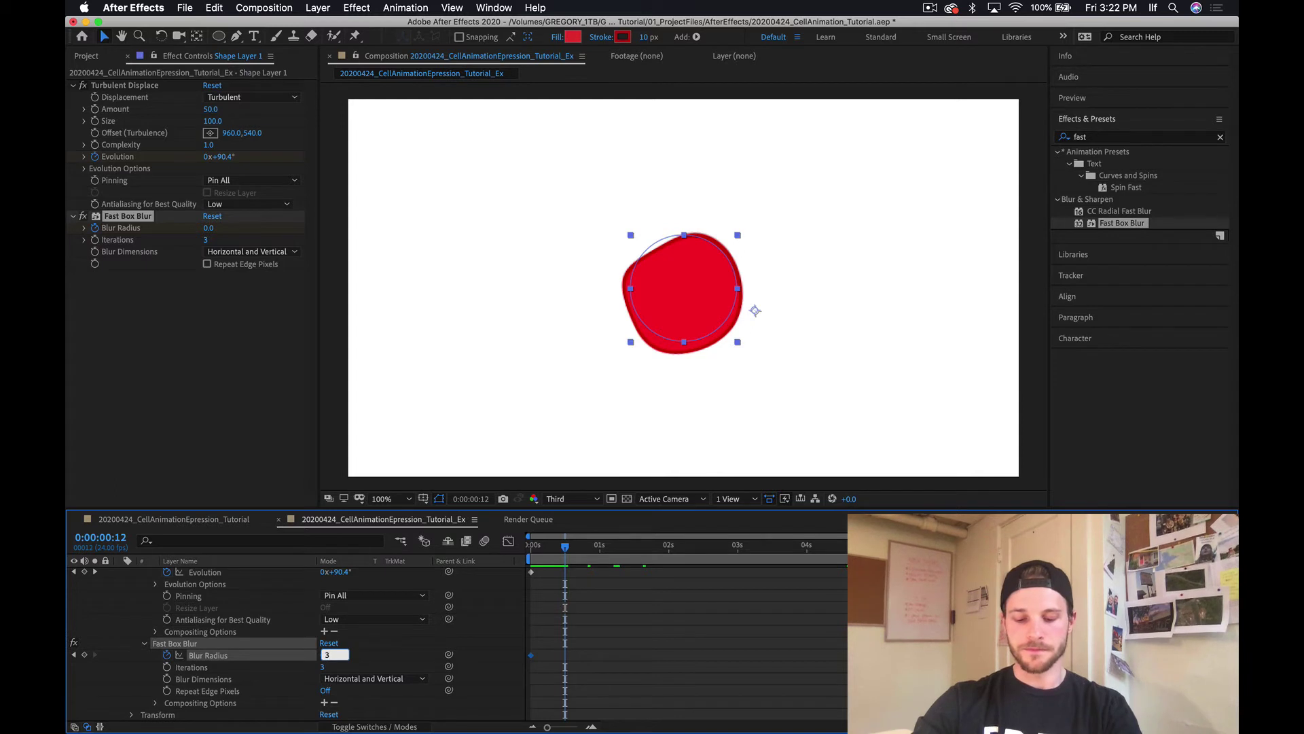
Set Blur Radius back to 0 at 0:00:01:00.
drag(566, 548, 601, 564)
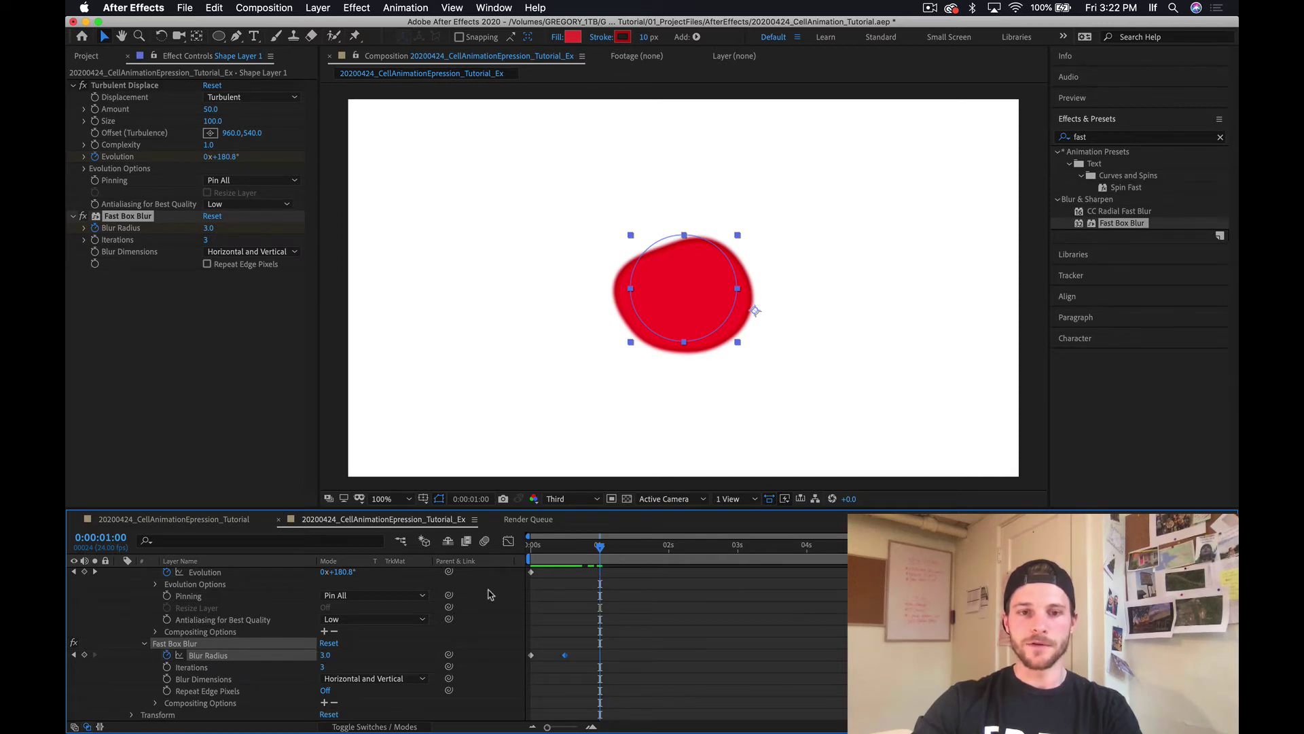
click(324, 655)
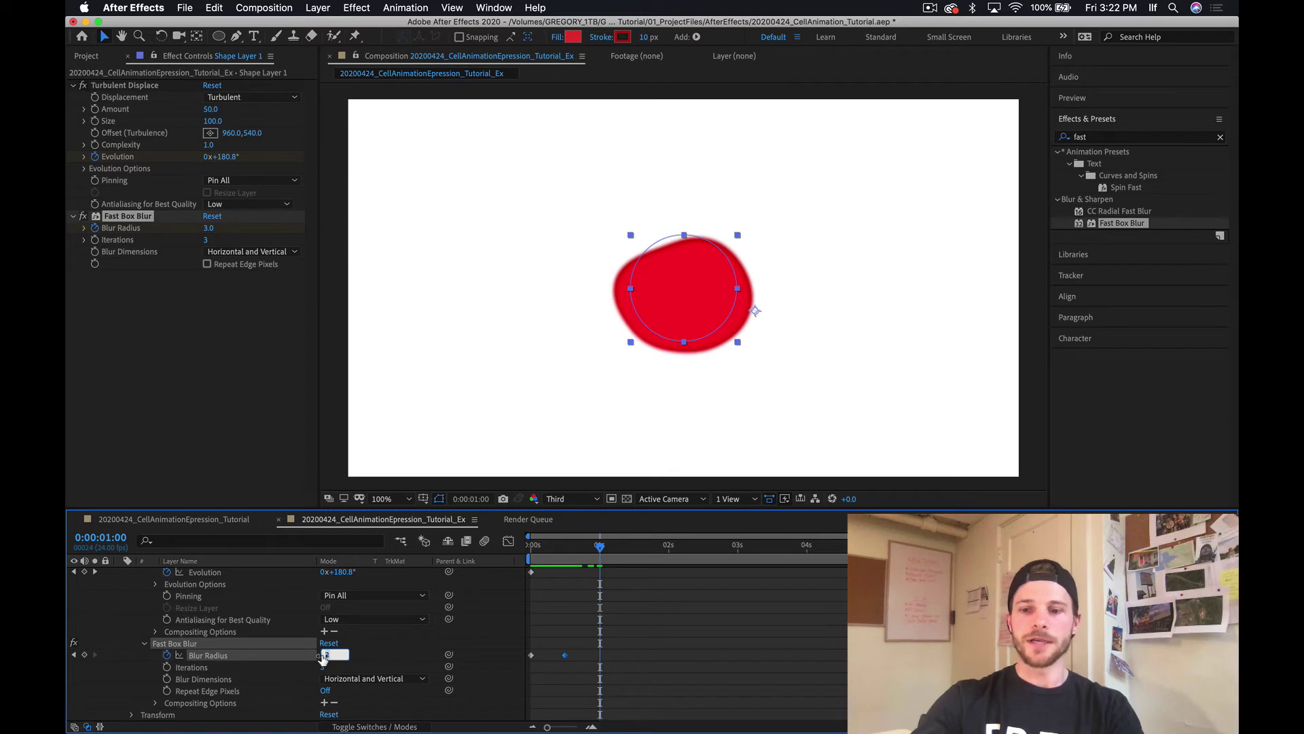
text(0)
key(Return)
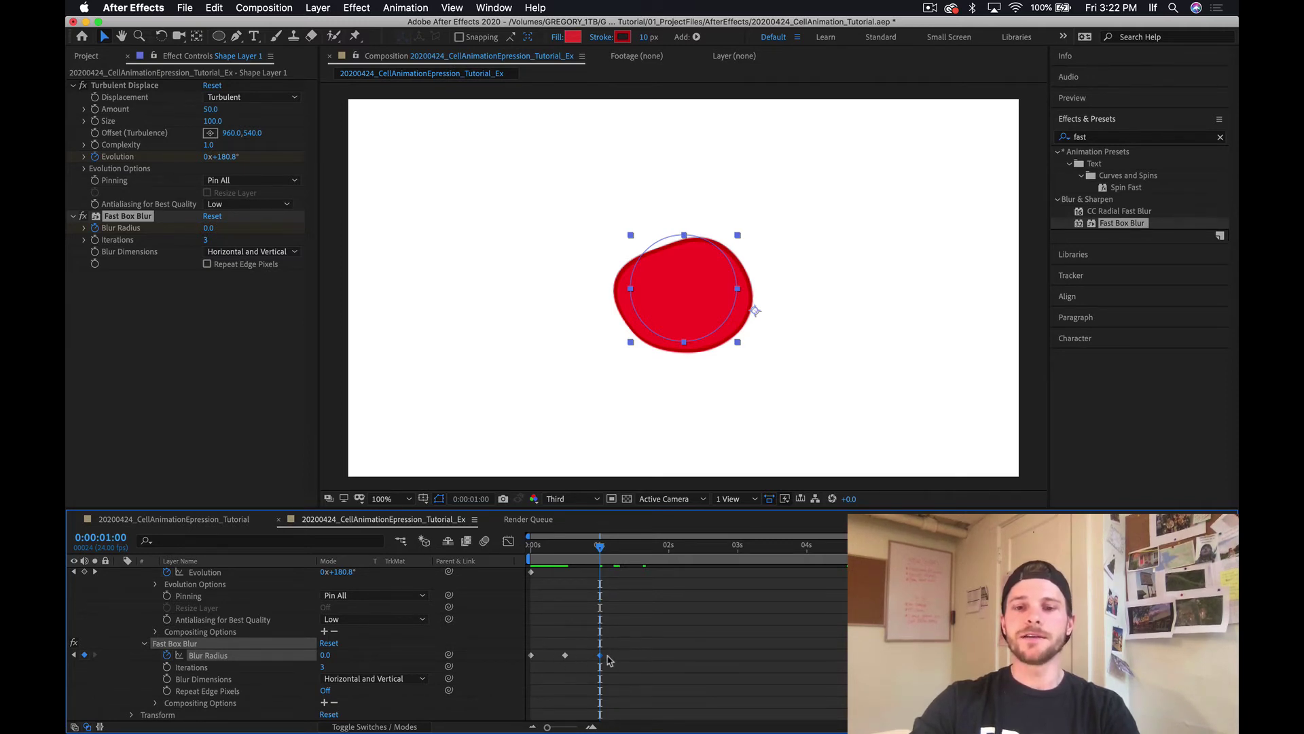
Clear the selection and Option-click the Blur Radius stopwatch to create an expression.
drag(642, 638, 520, 676)
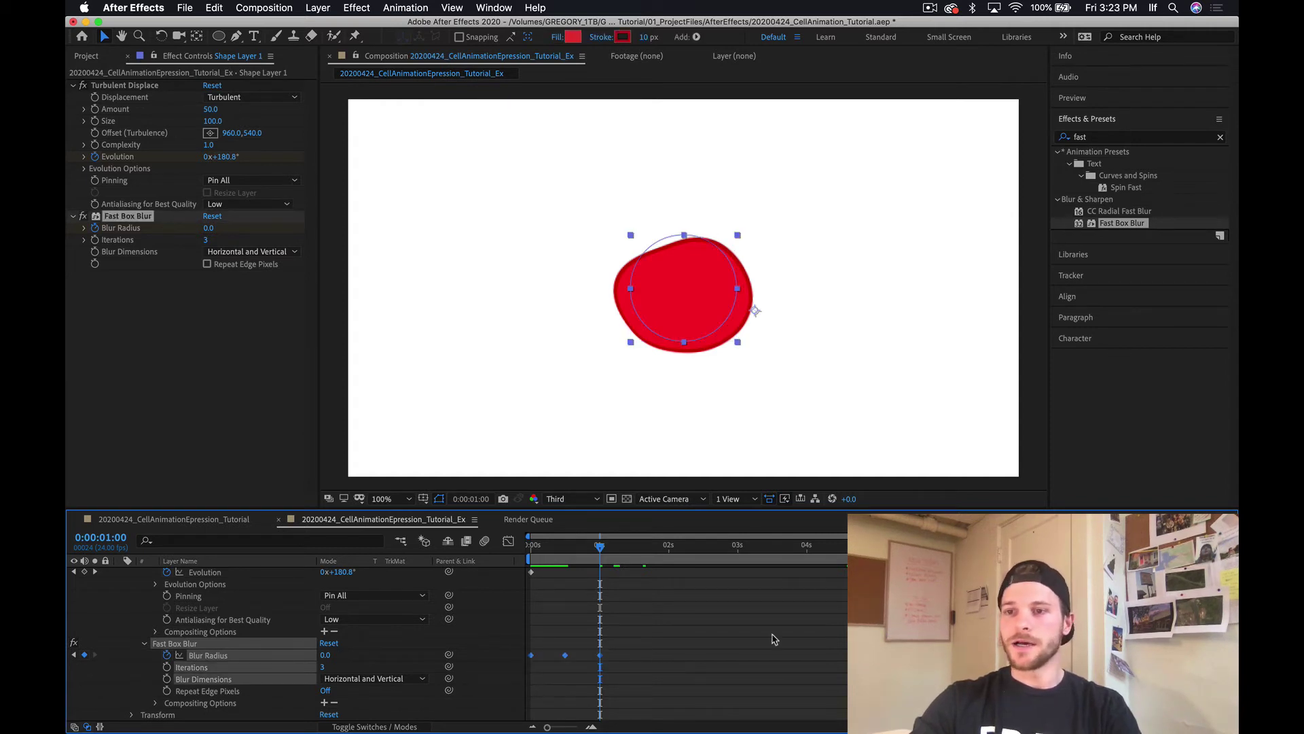
click(609, 655)
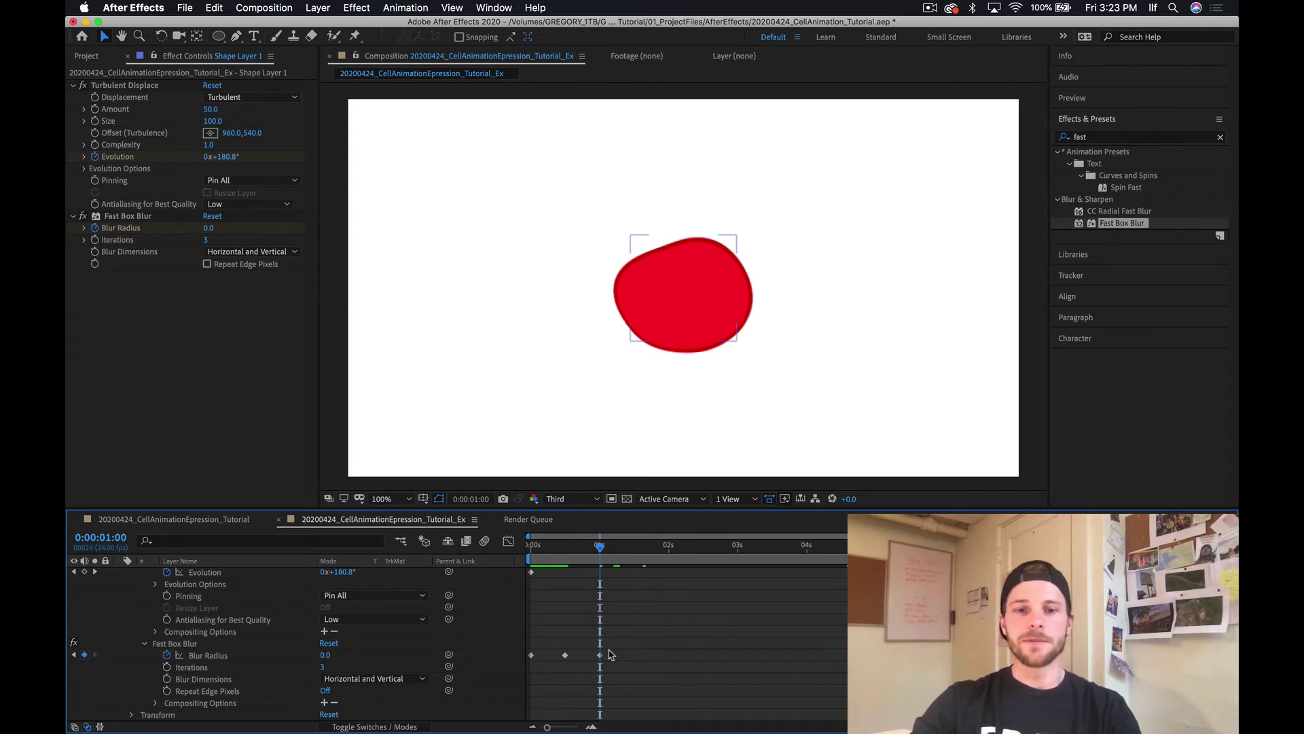
alt+click(167, 656)
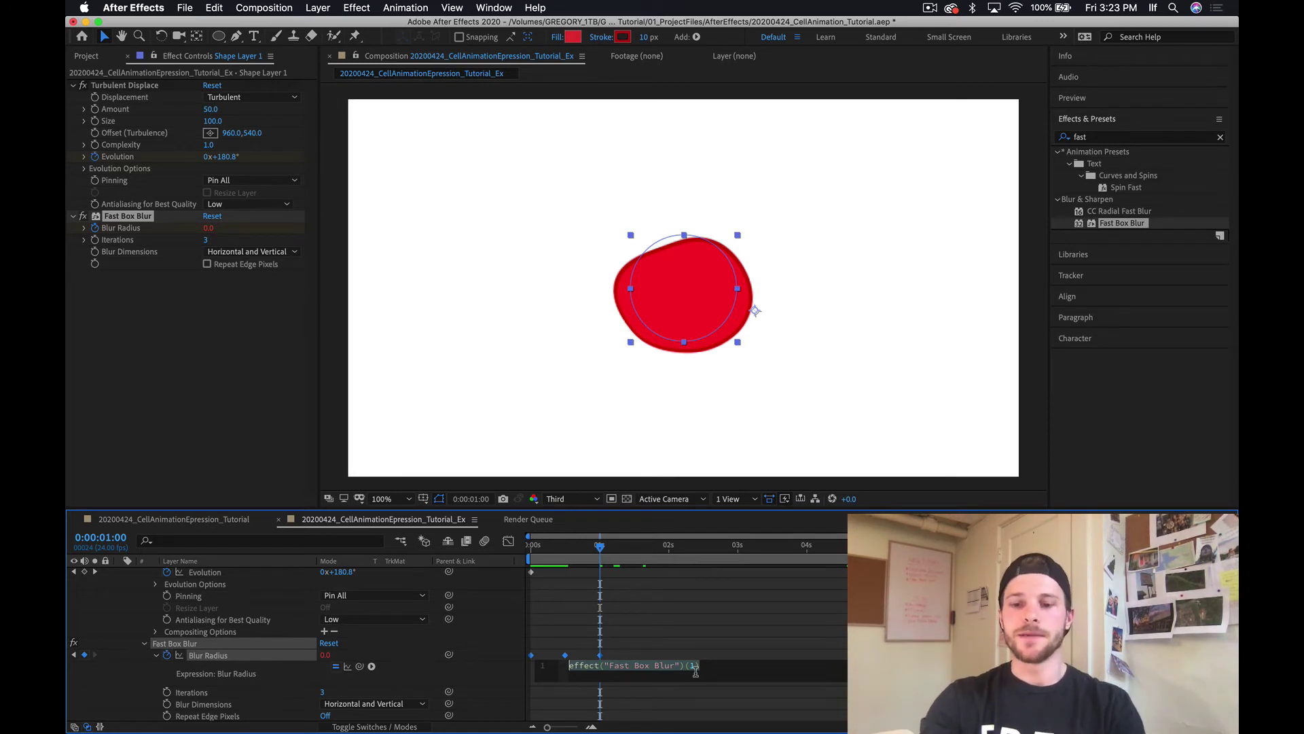
Enter loopOut(); as the Blur Radius expression and preview the looping blur.
text(Loop)
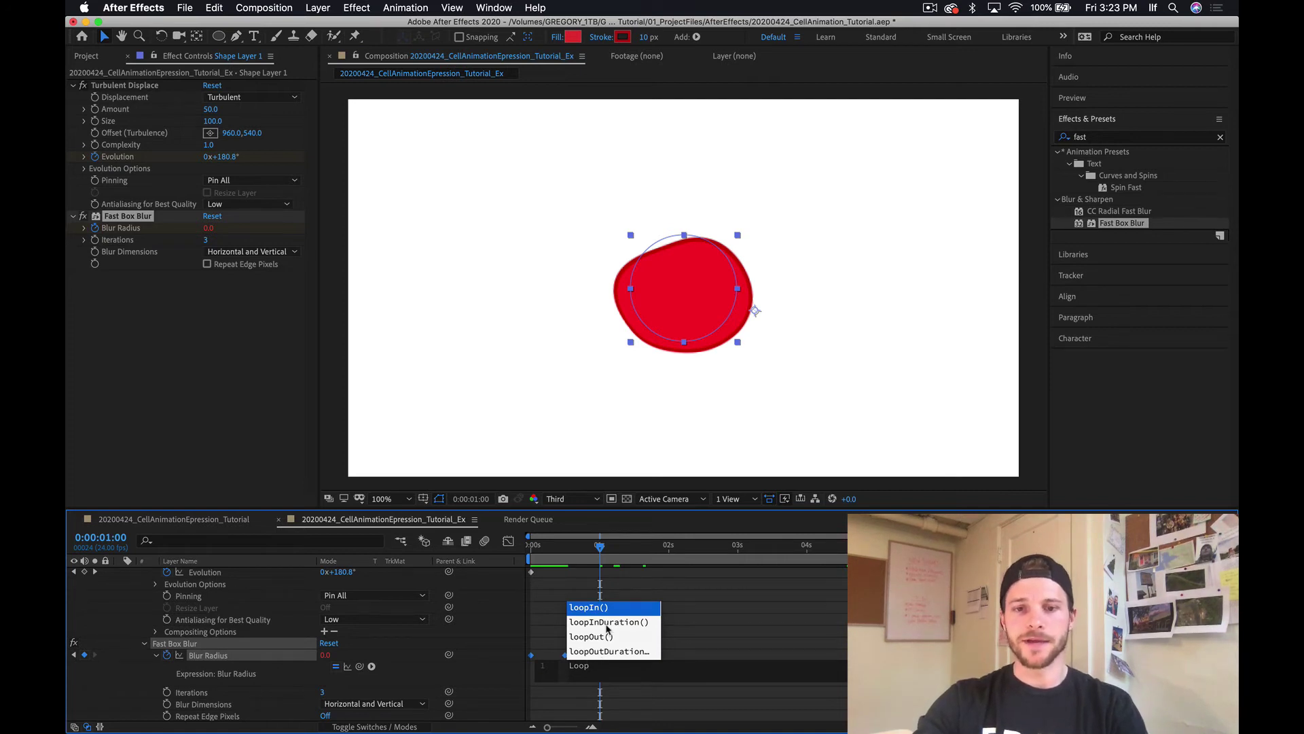
click(607, 639)
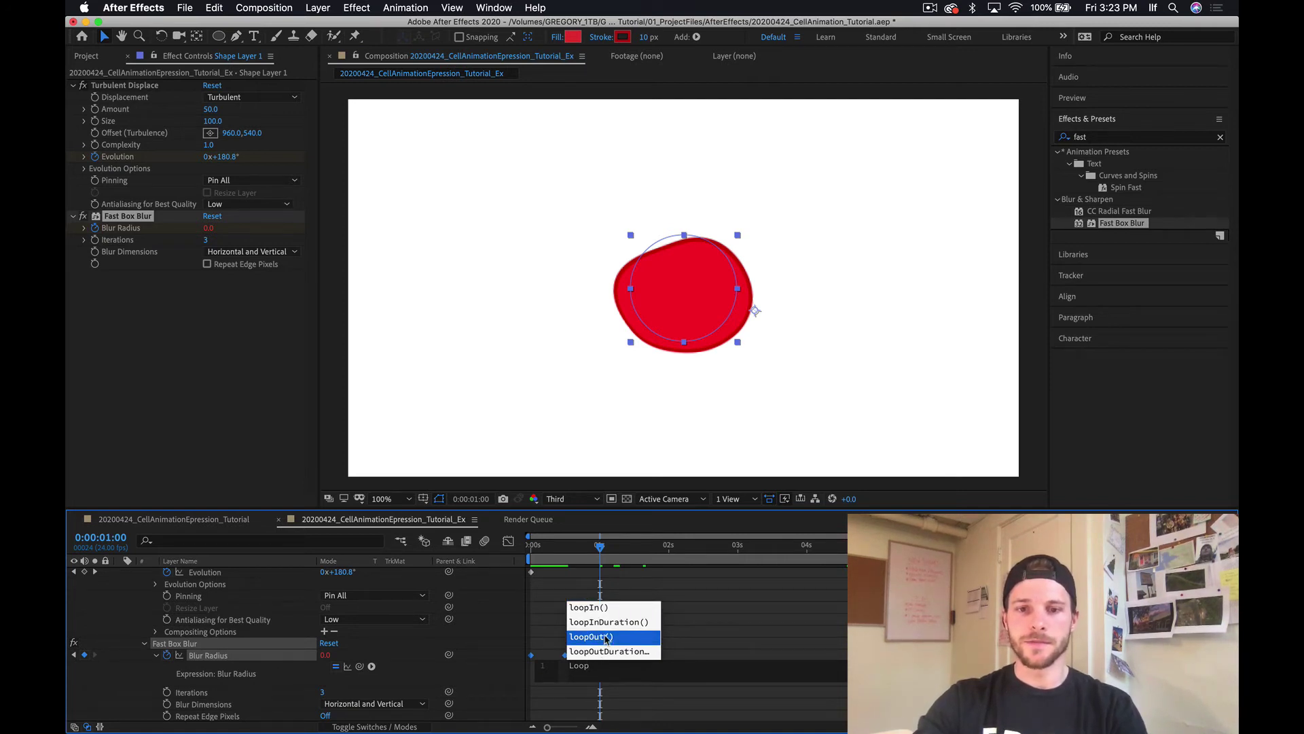
click(607, 639)
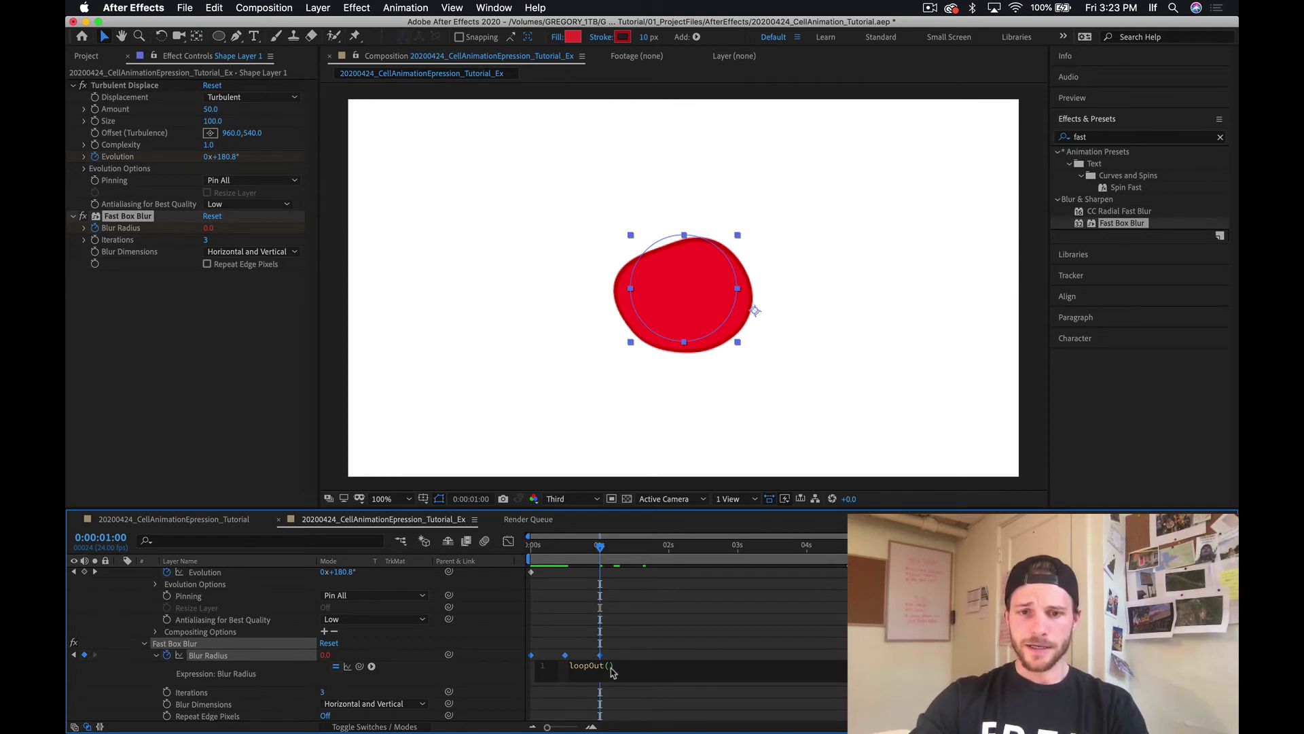
text(;)
click(646, 657)
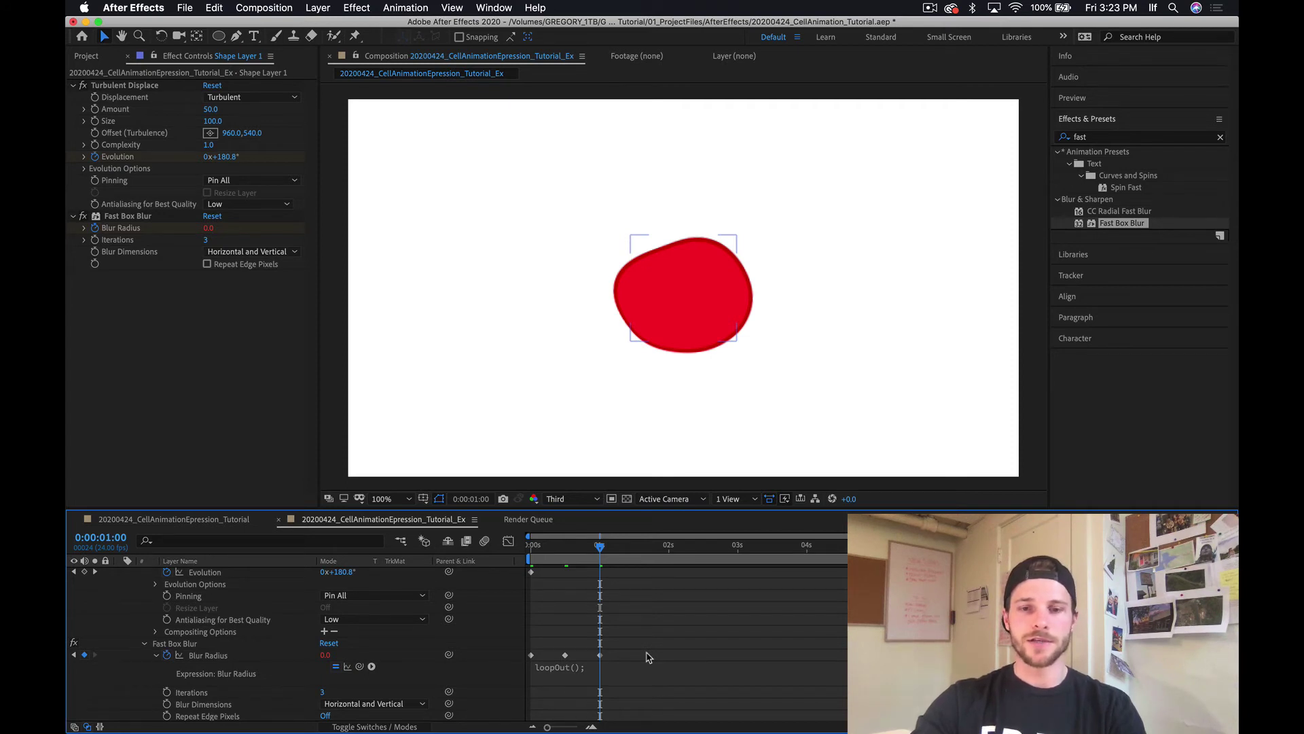
key(space)
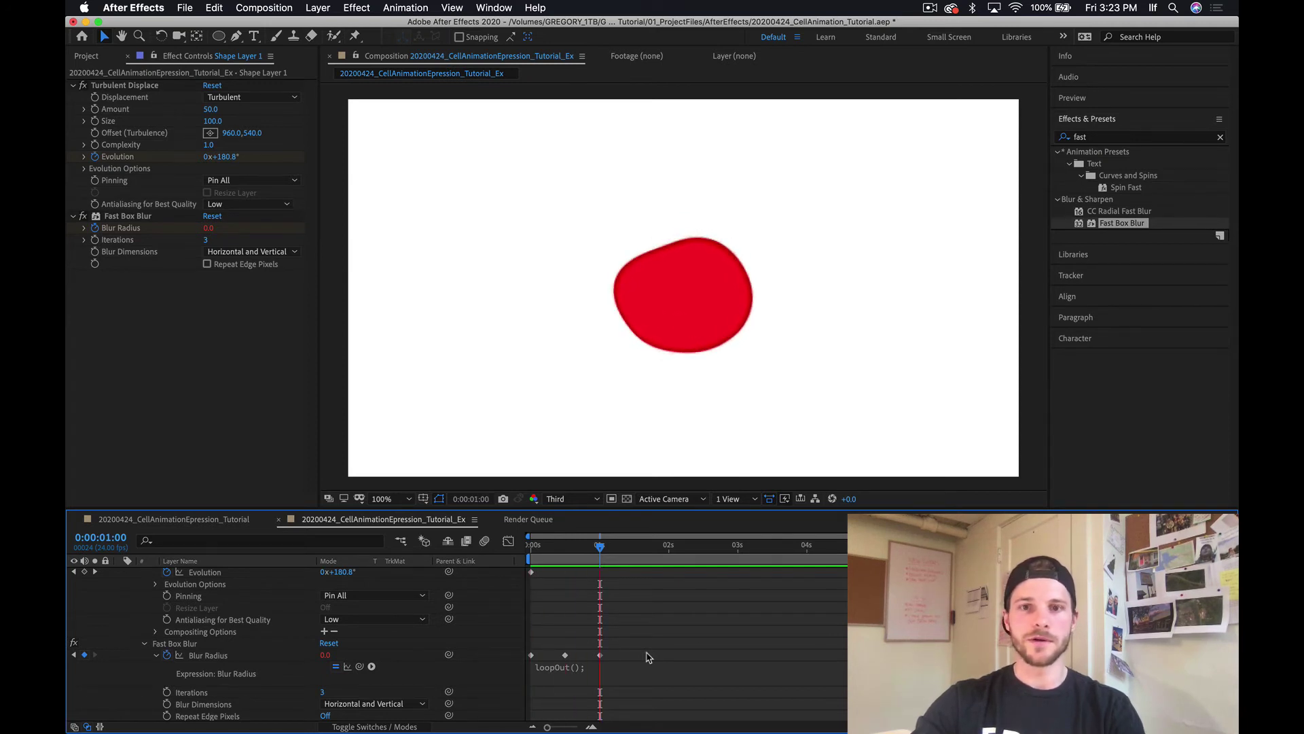
Stop playback, collapse Fast Box Blur, Effects and Contents, and expand Shape Layer 1's Transform.
key(space)
scroll(646, 657, down, 1)
scroll(647, 657, down, 1)
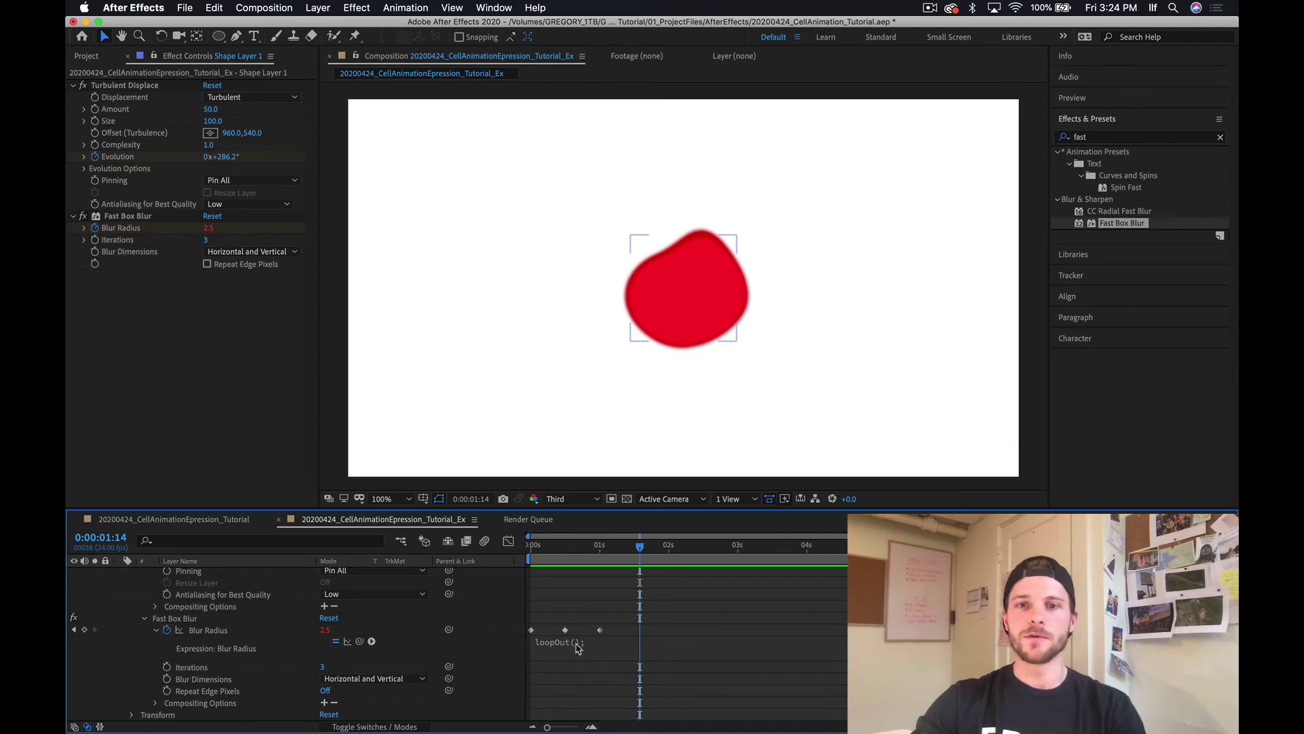
scroll(197, 653, up, 1)
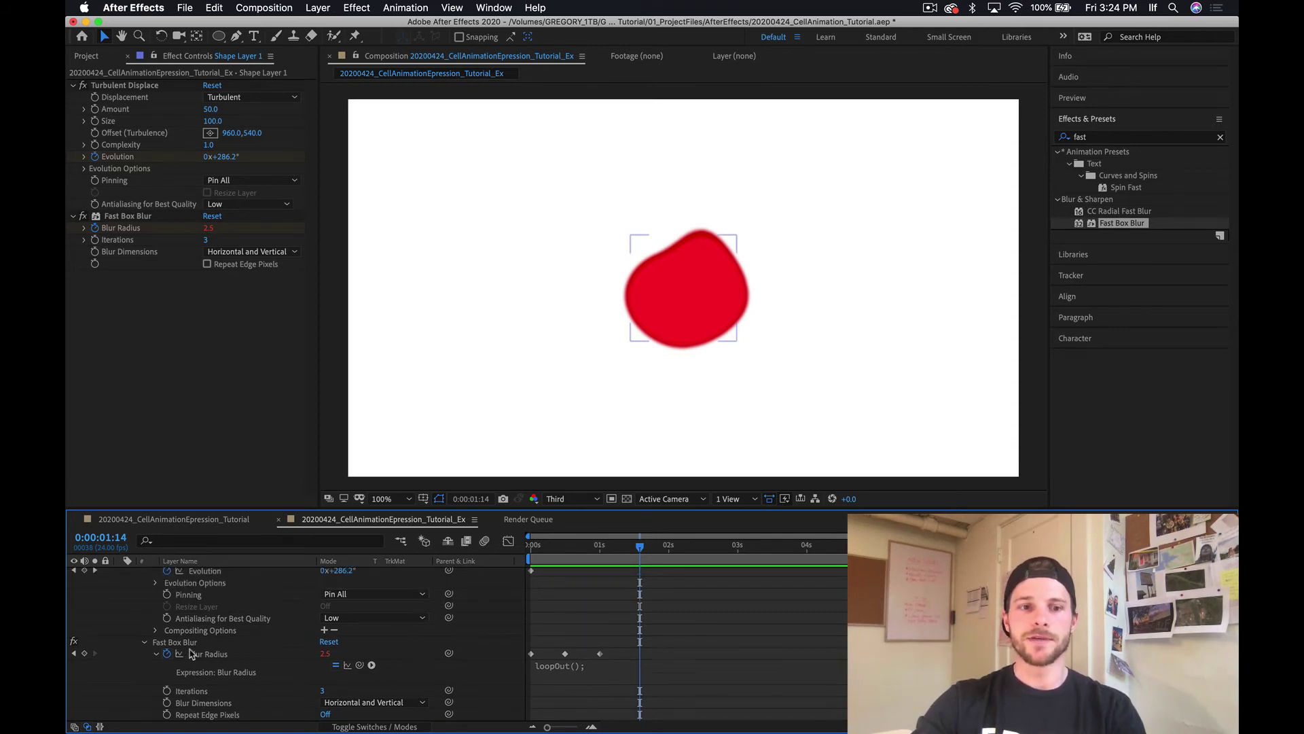
click(146, 644)
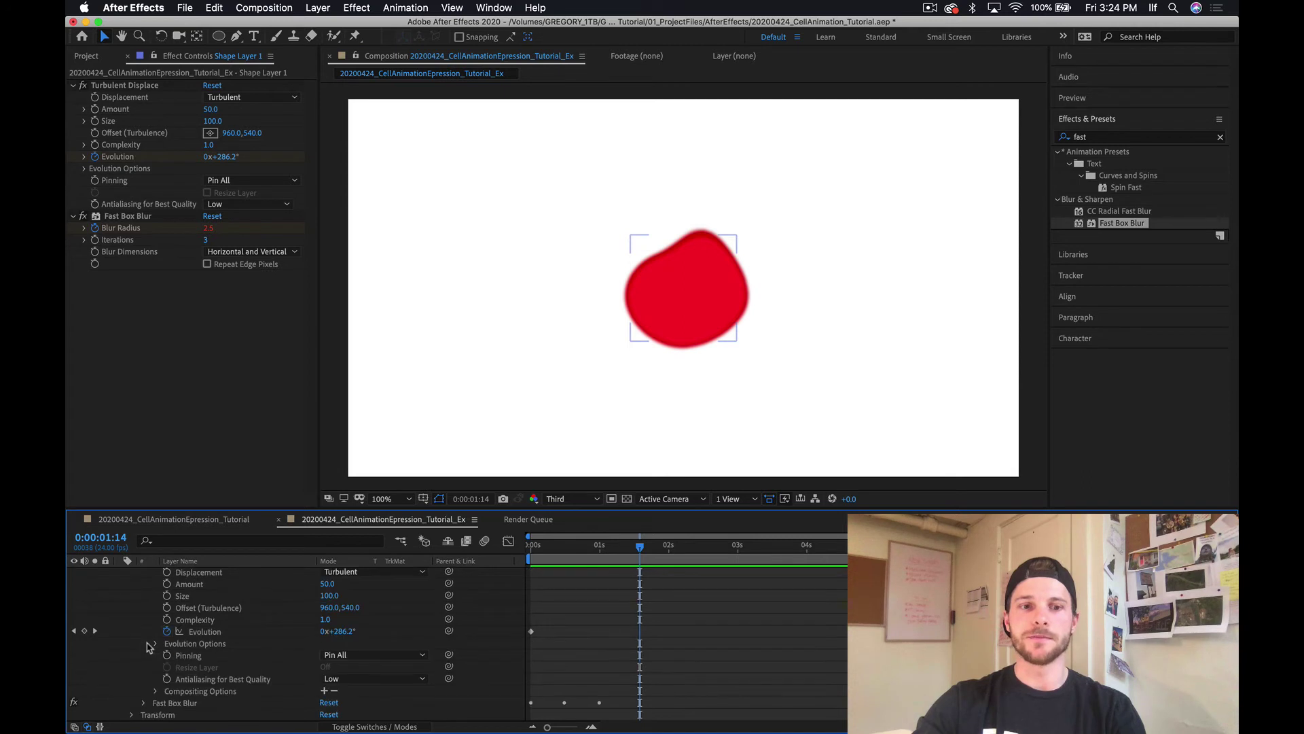
scroll(146, 646, up, 5)
click(133, 611)
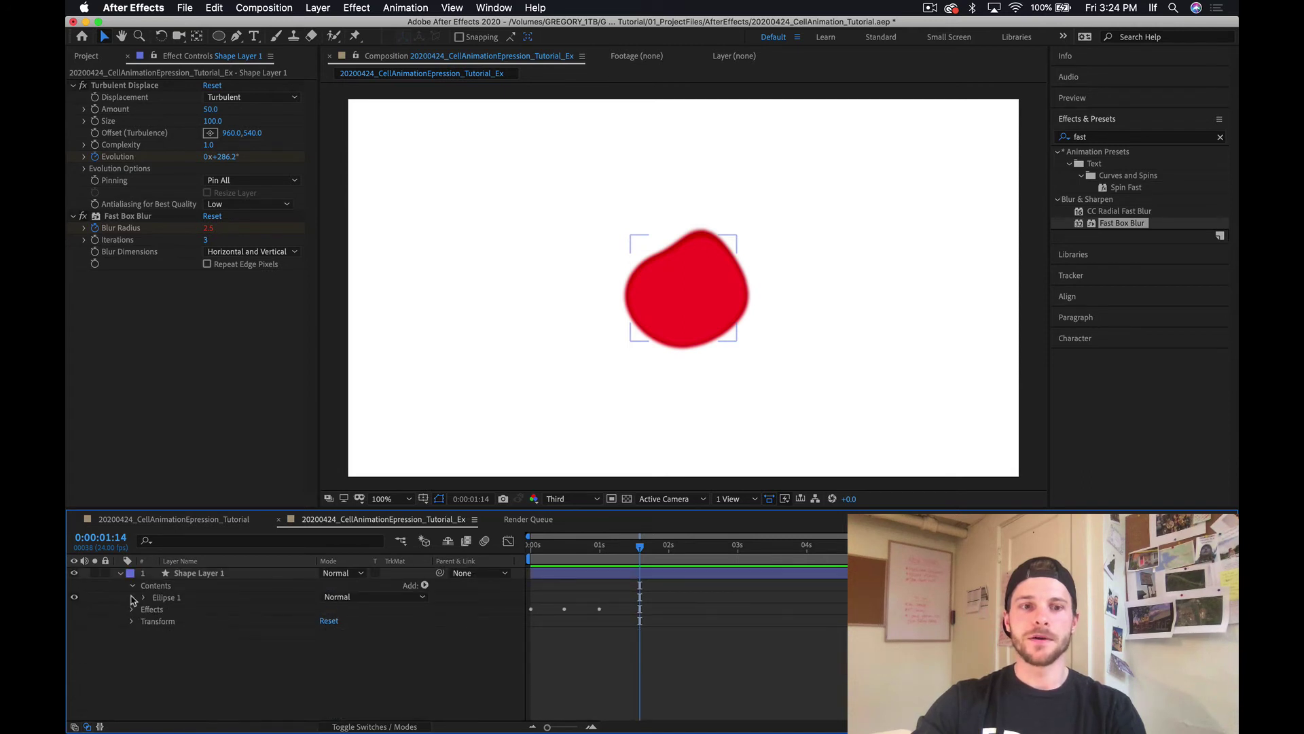
click(132, 586)
click(134, 633)
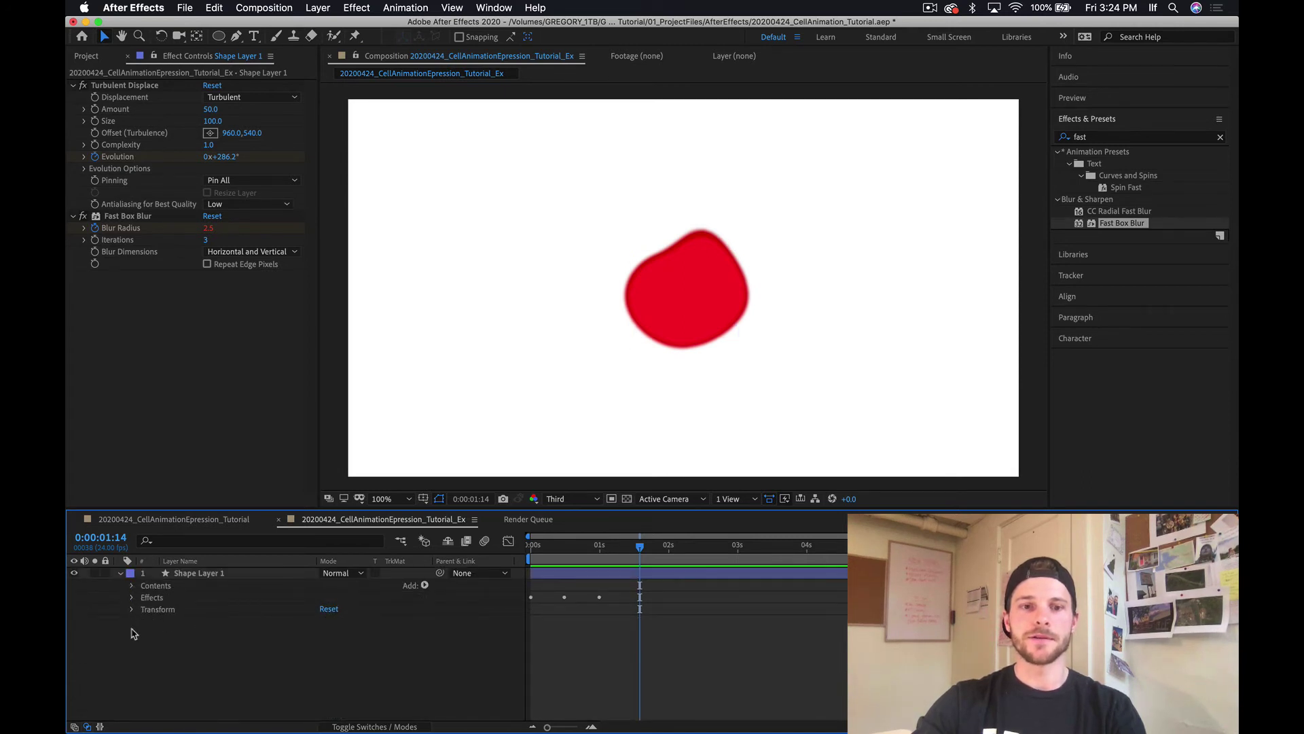
click(132, 610)
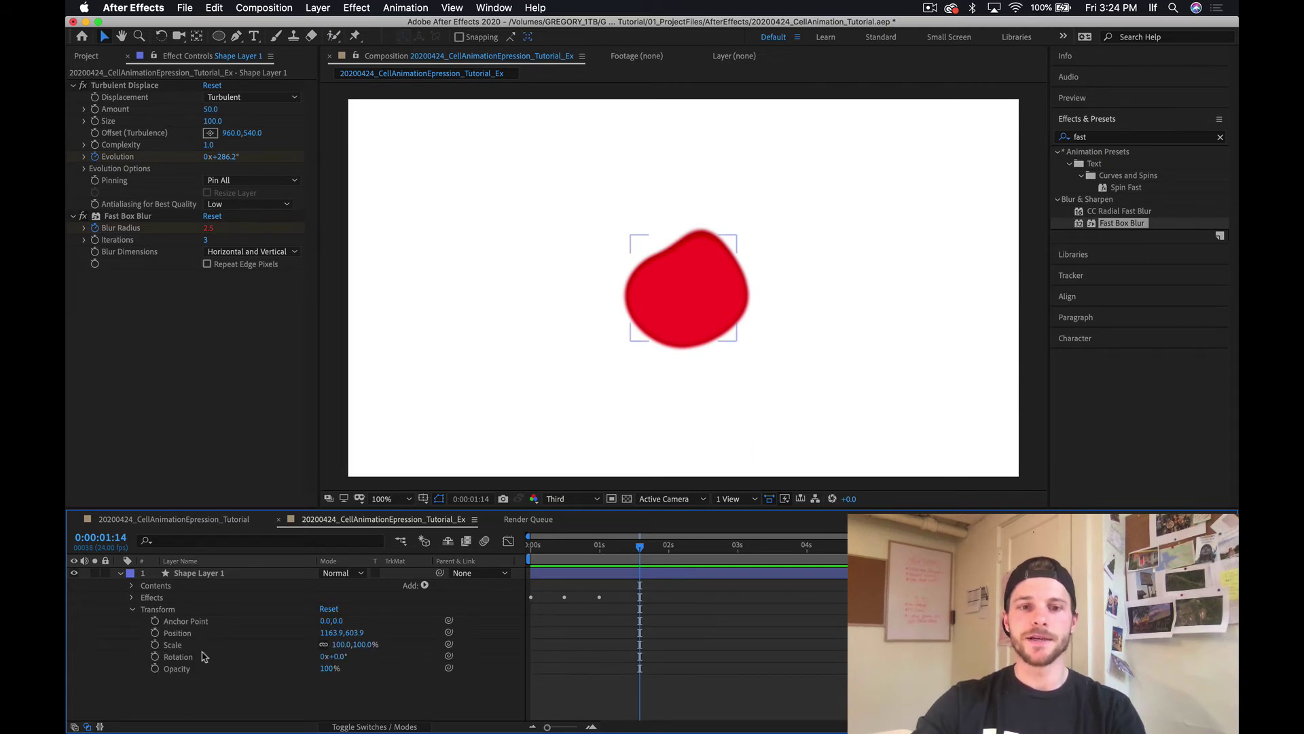
Return to the first frame and set a starting Scale keyframe at 100% on Shape Layer 1.
click(619, 556)
drag(641, 552, 475, 551)
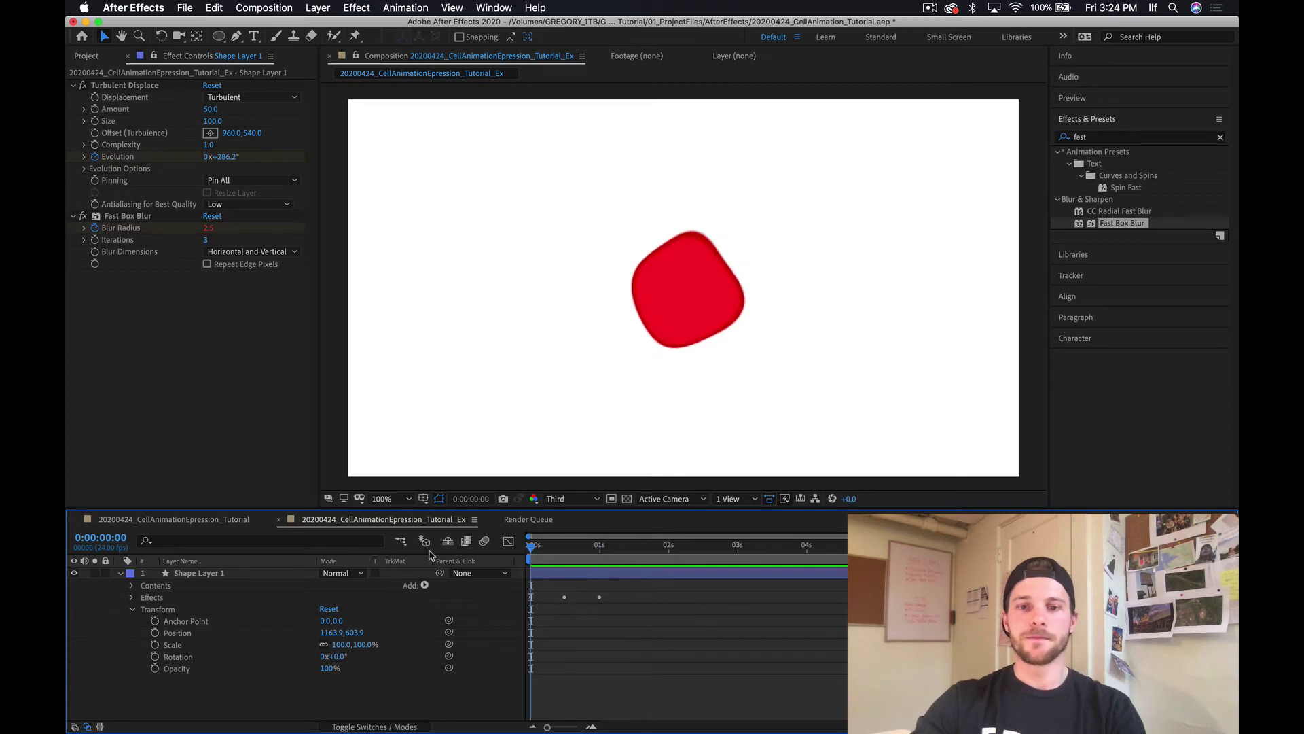
click(530, 614)
click(532, 681)
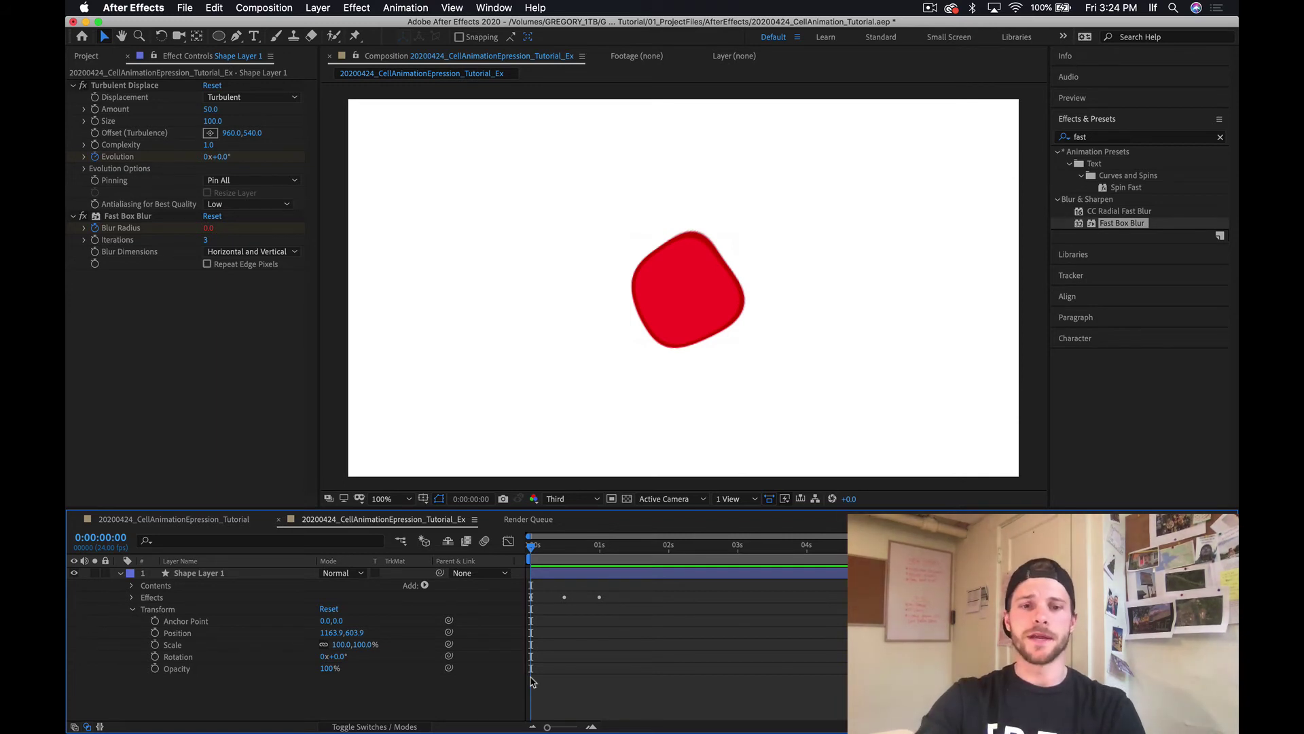
click(327, 611)
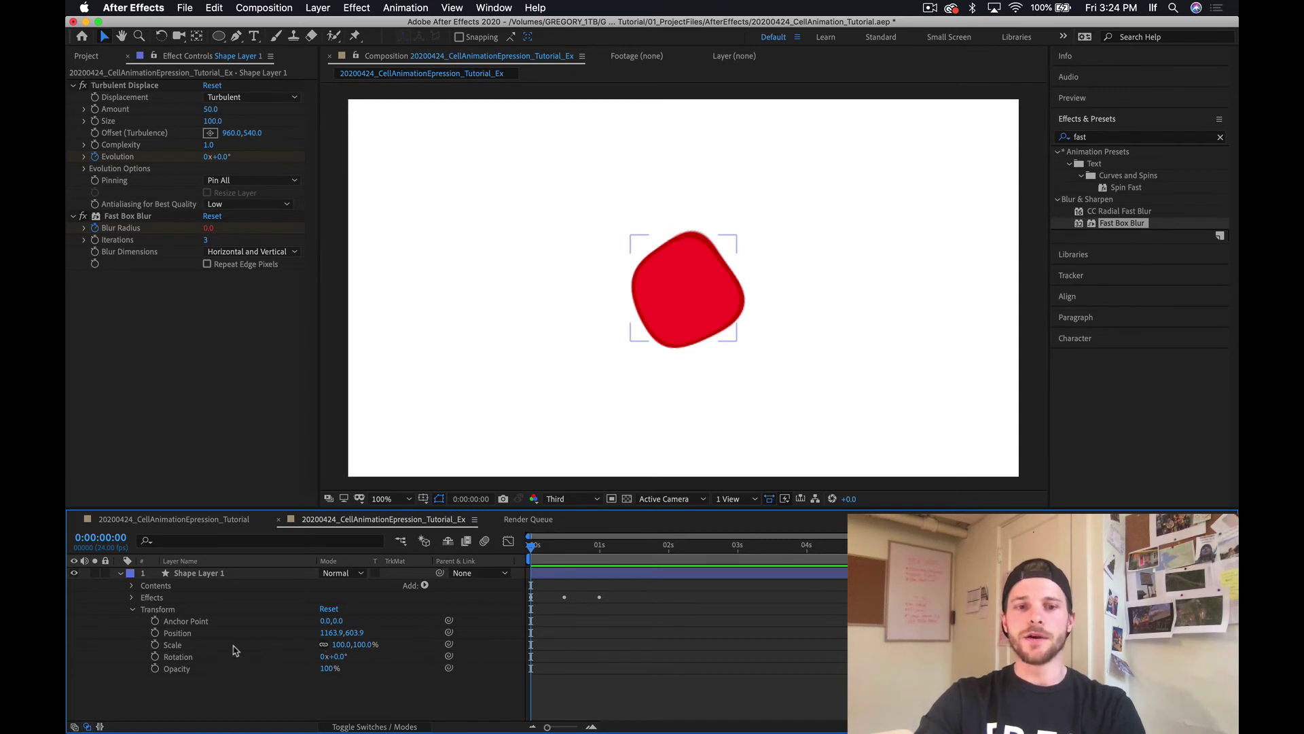
click(155, 645)
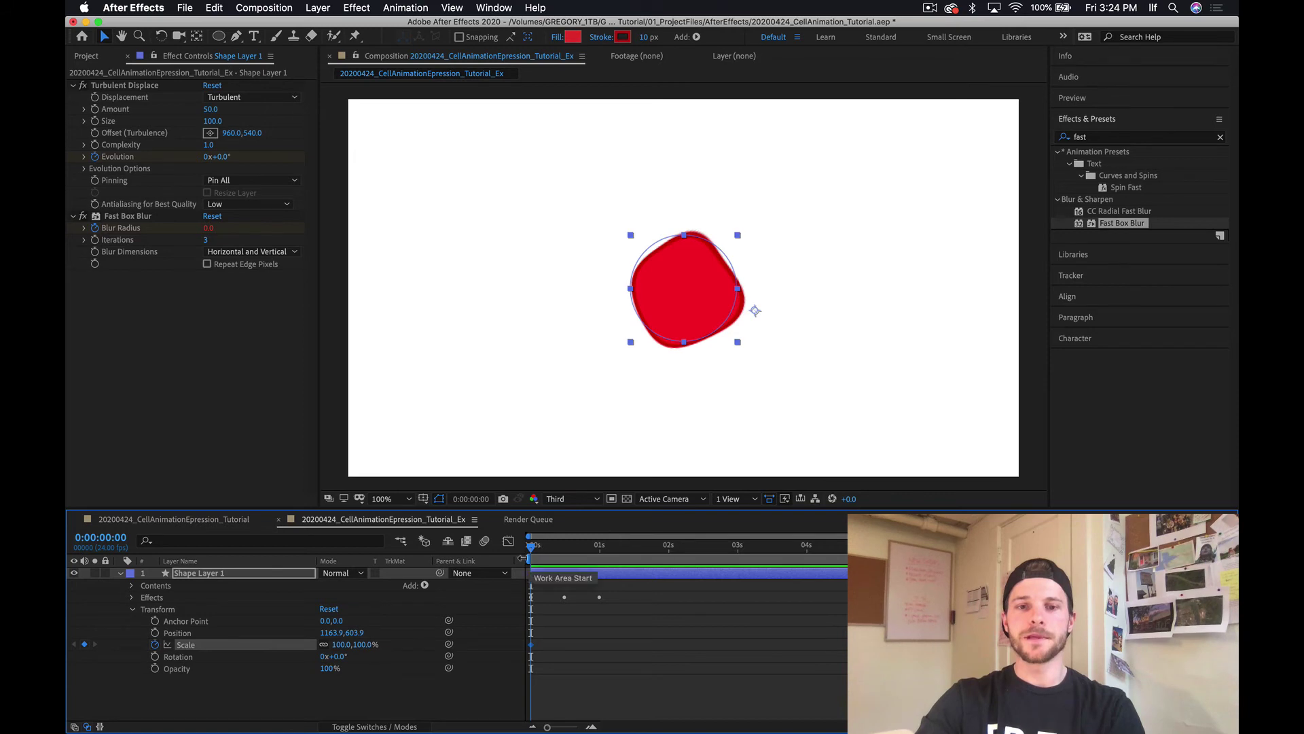
Key Scale at 117% at 0:00:00:12 and 100% at 0:00:01:00, then scrub back to check.
drag(532, 549, 565, 555)
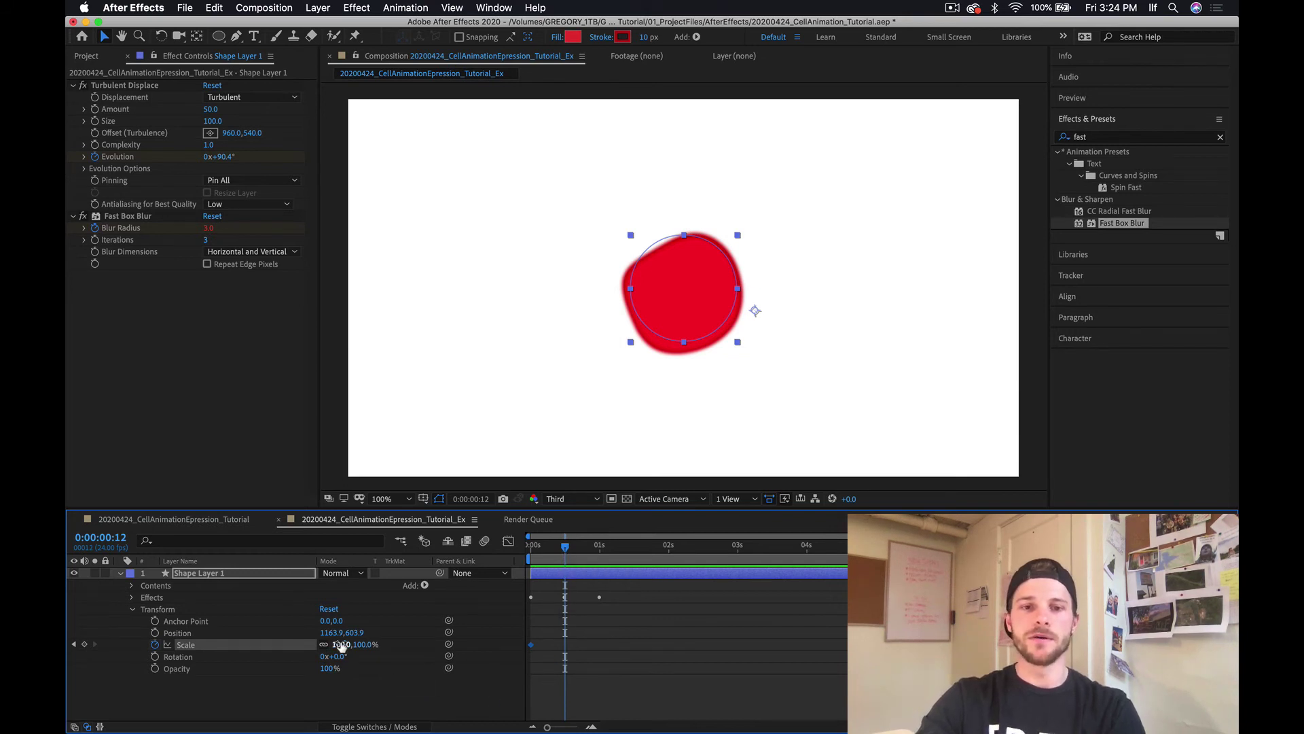
click(341, 644)
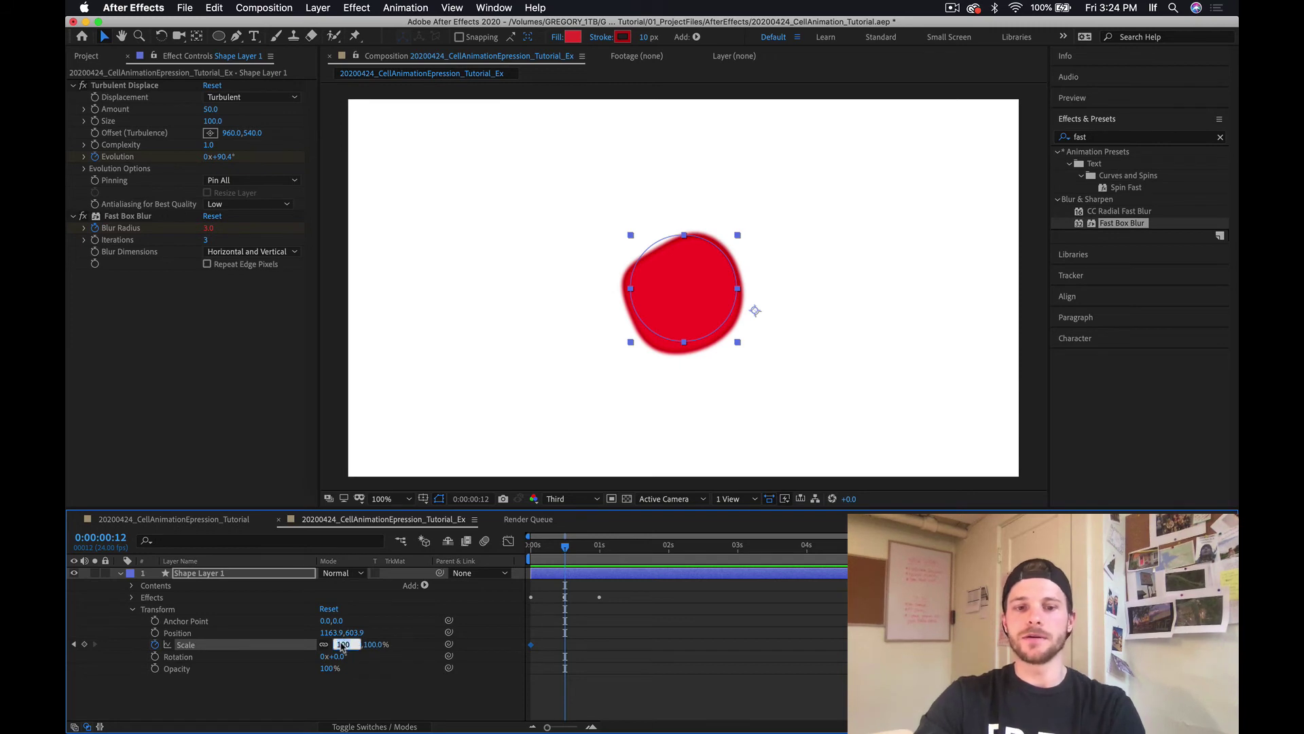
text(117)
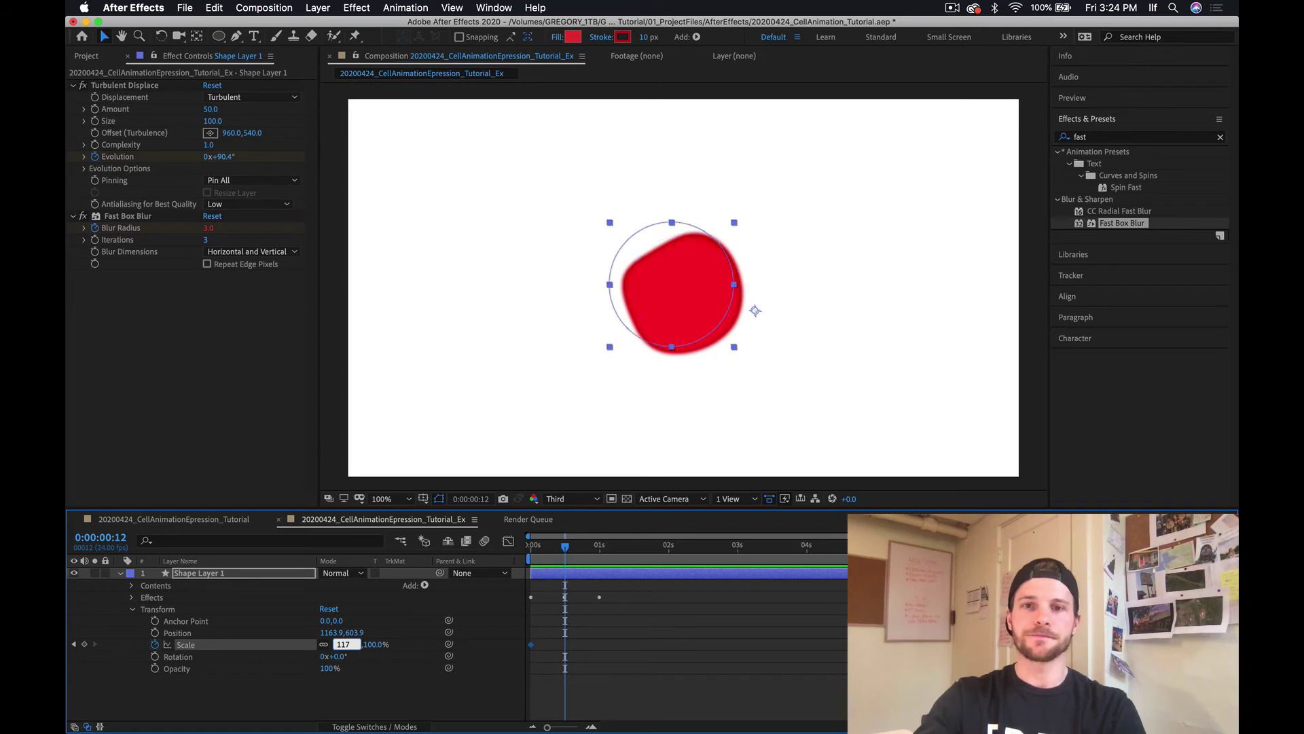
key(Return)
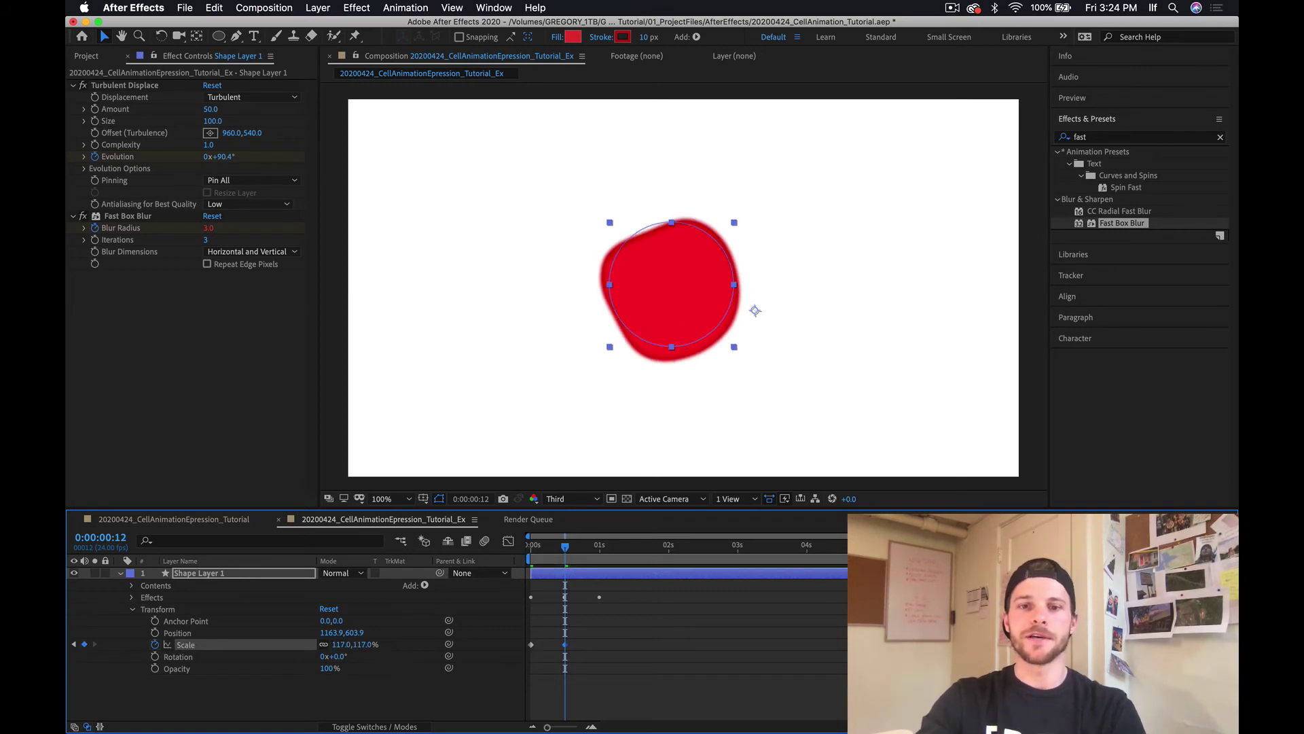
drag(565, 550, 599, 554)
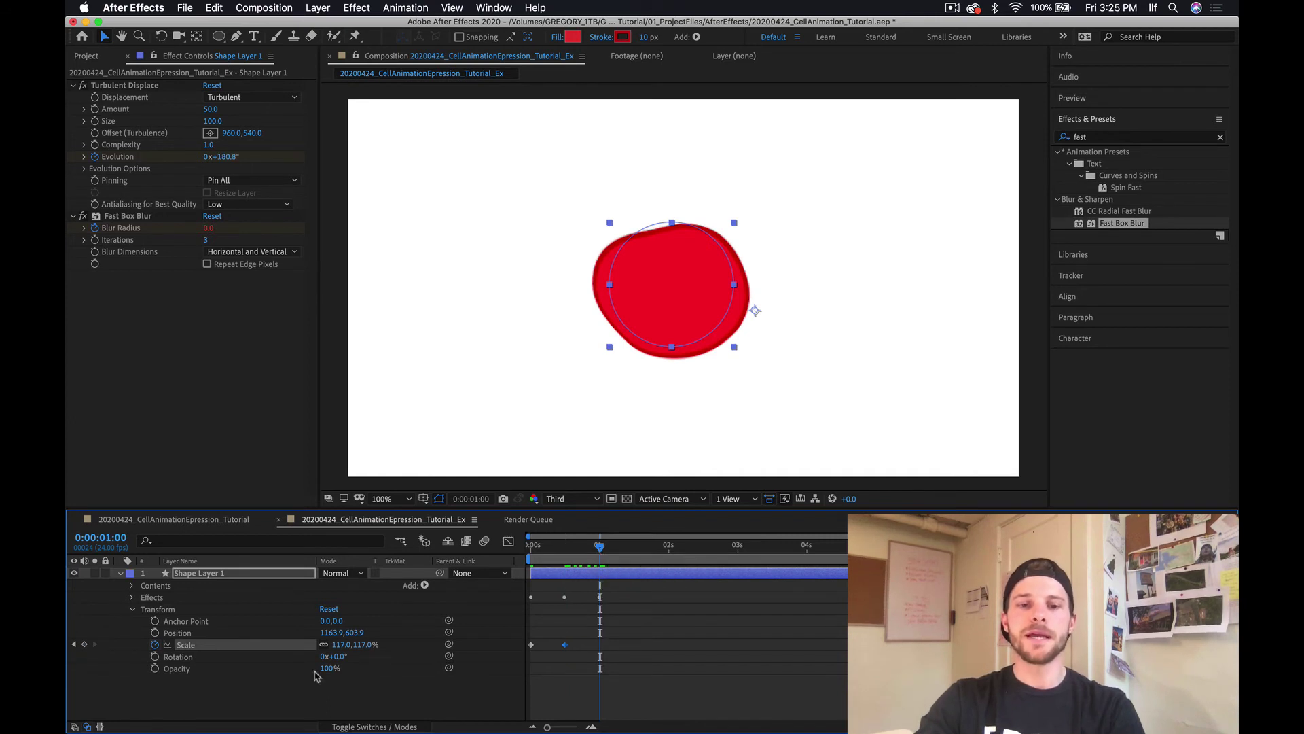
click(339, 645)
text(100)
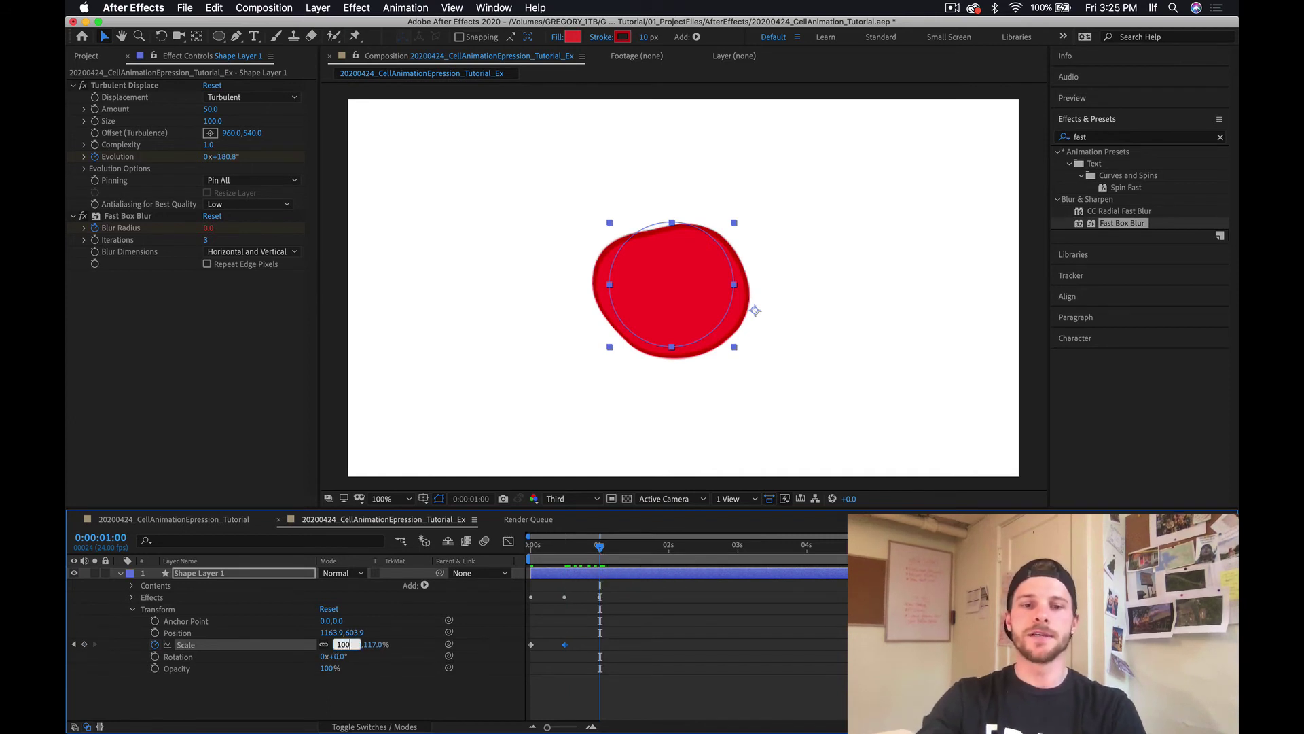
key(Return)
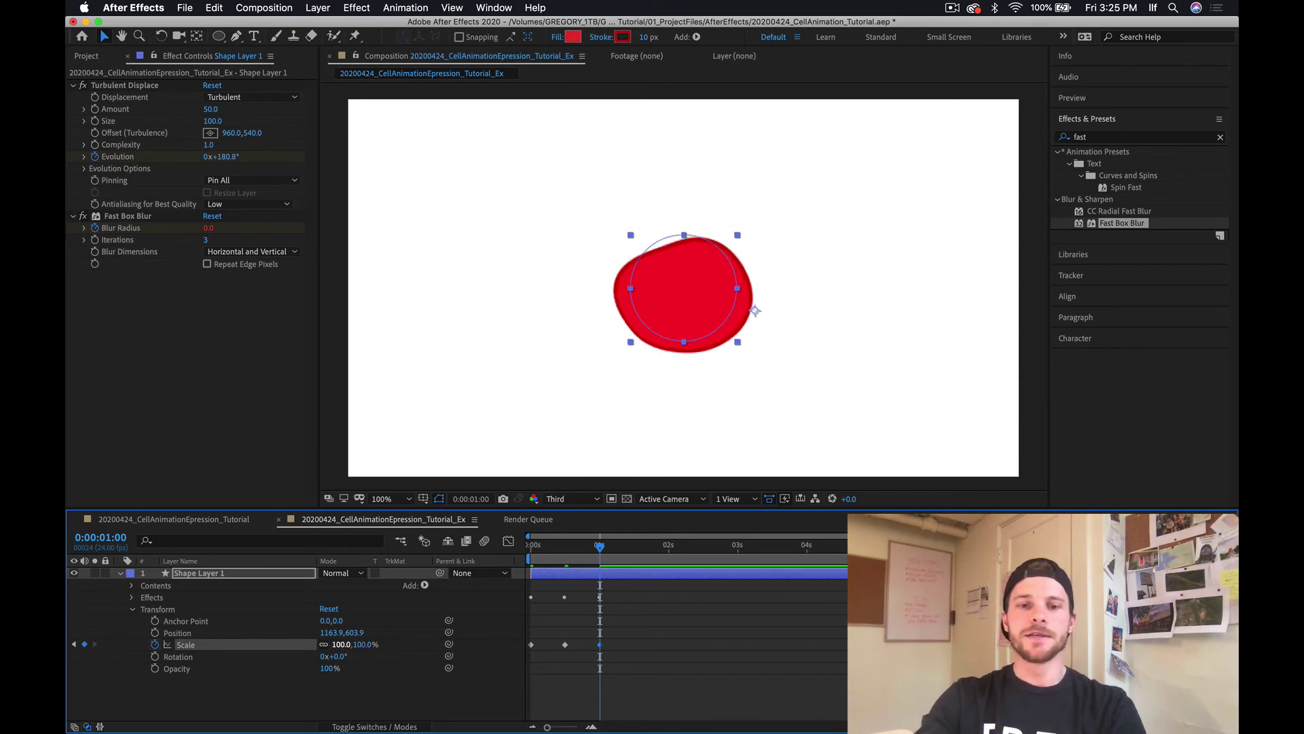
drag(600, 565, 515, 561)
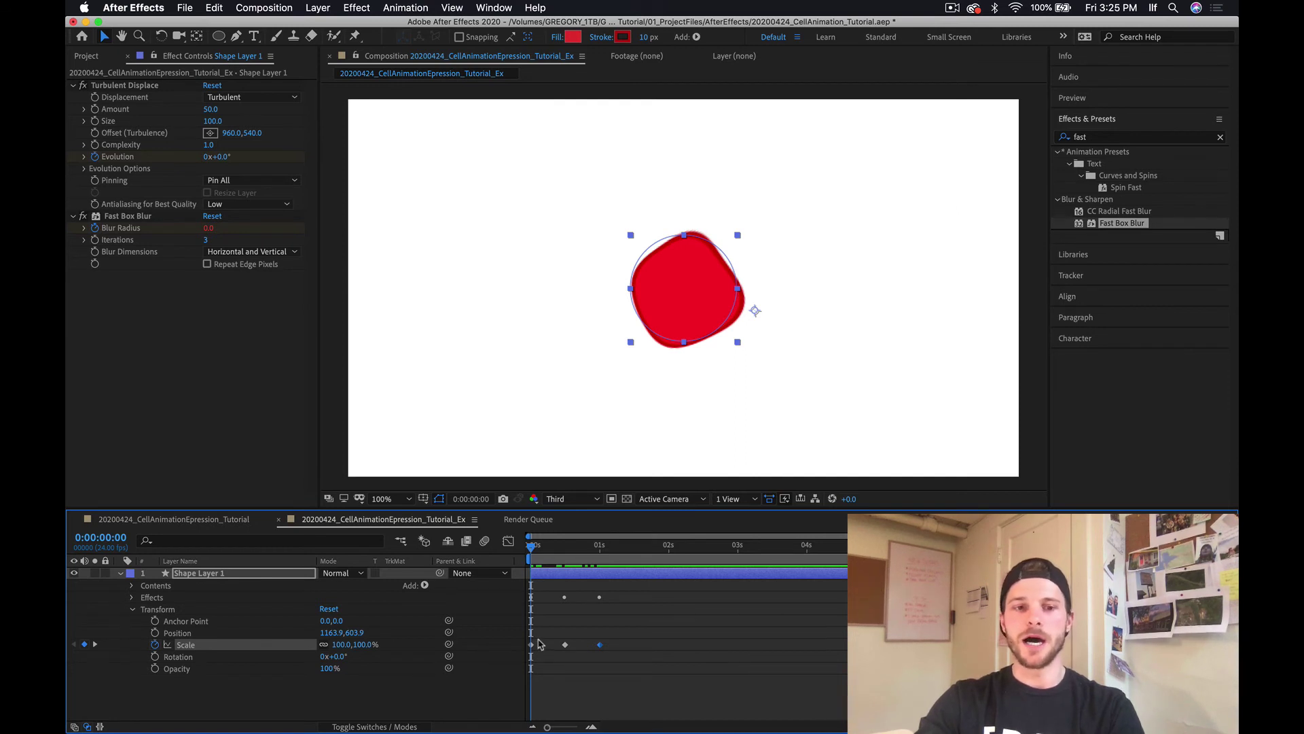
Add a loopOut(); expression to Shape Layer 1's Scale so the pulse repeats.
alt+click(155, 645)
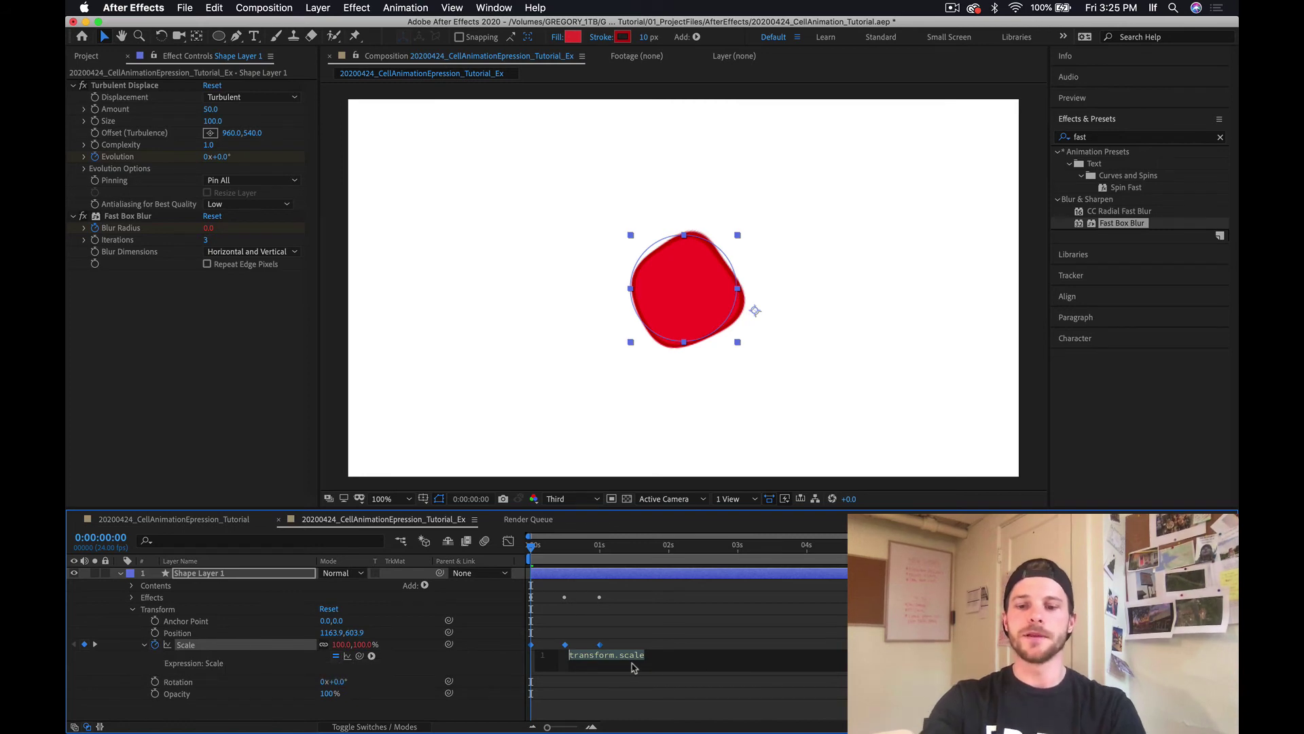
text(Loop)
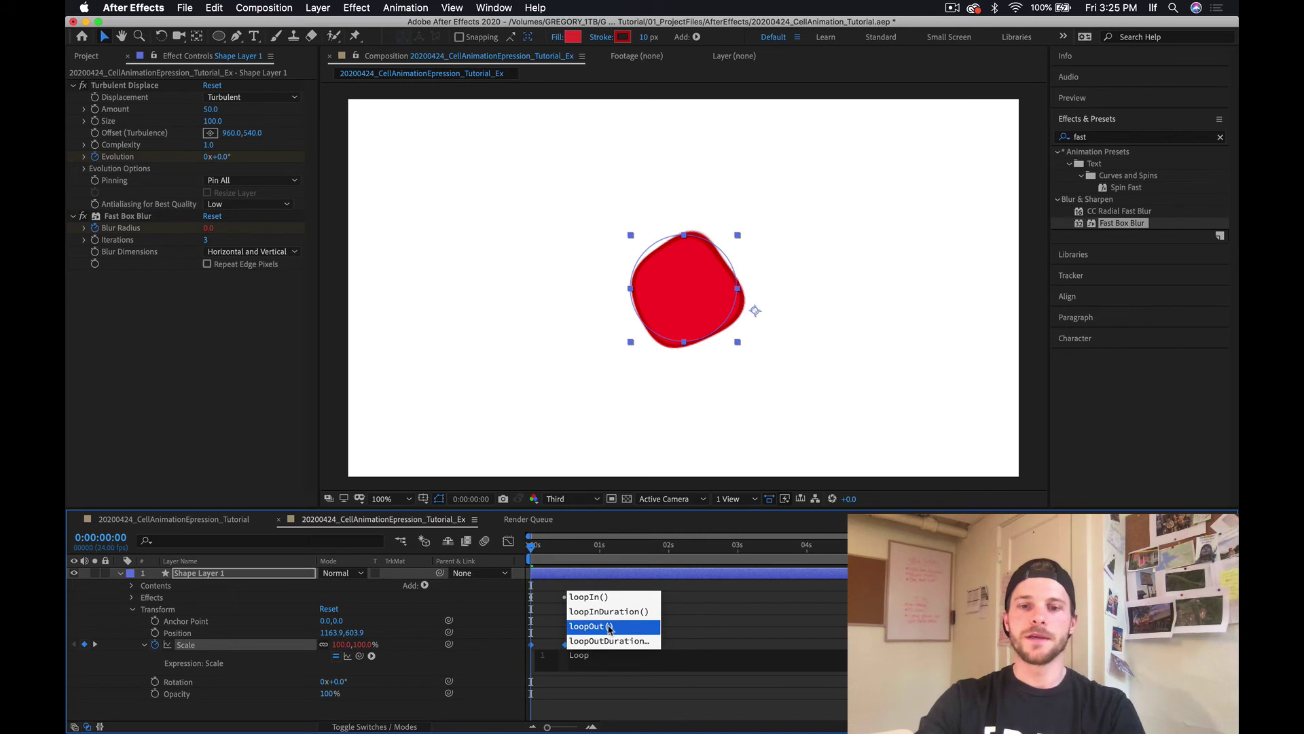
click(609, 628)
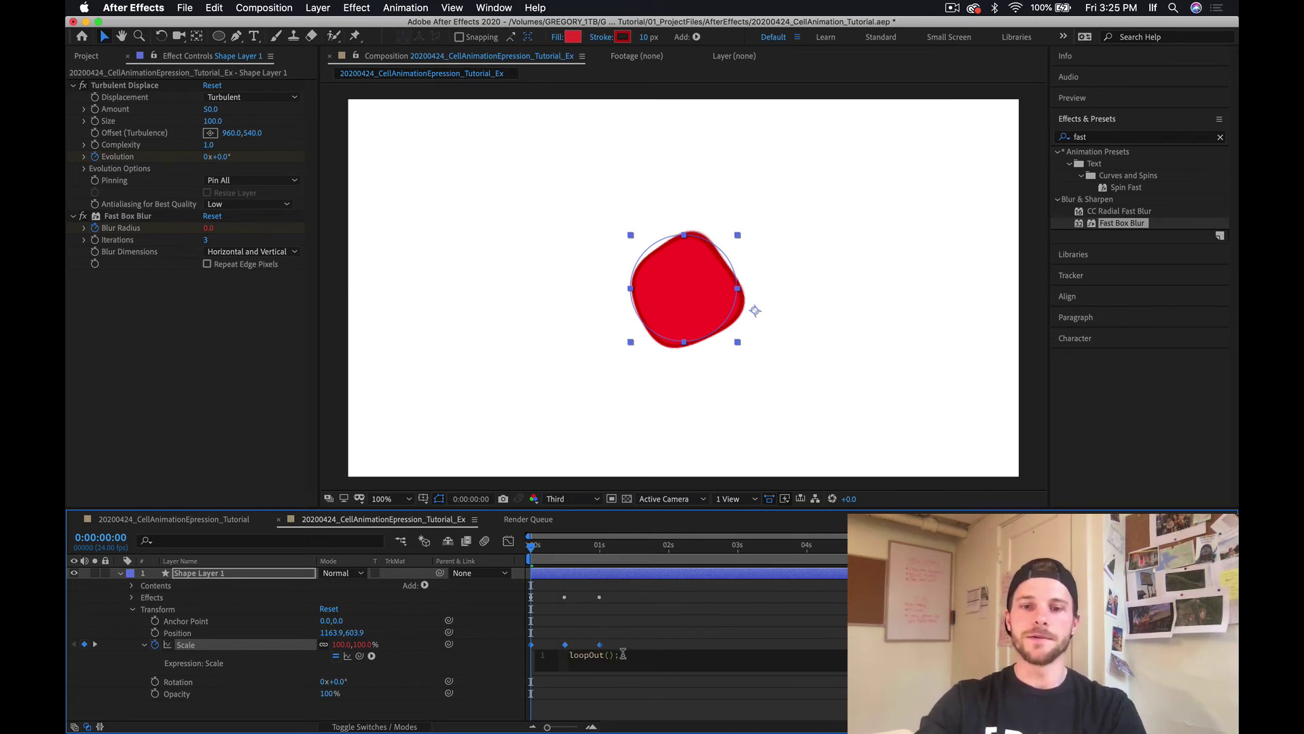
text(;)
click(664, 643)
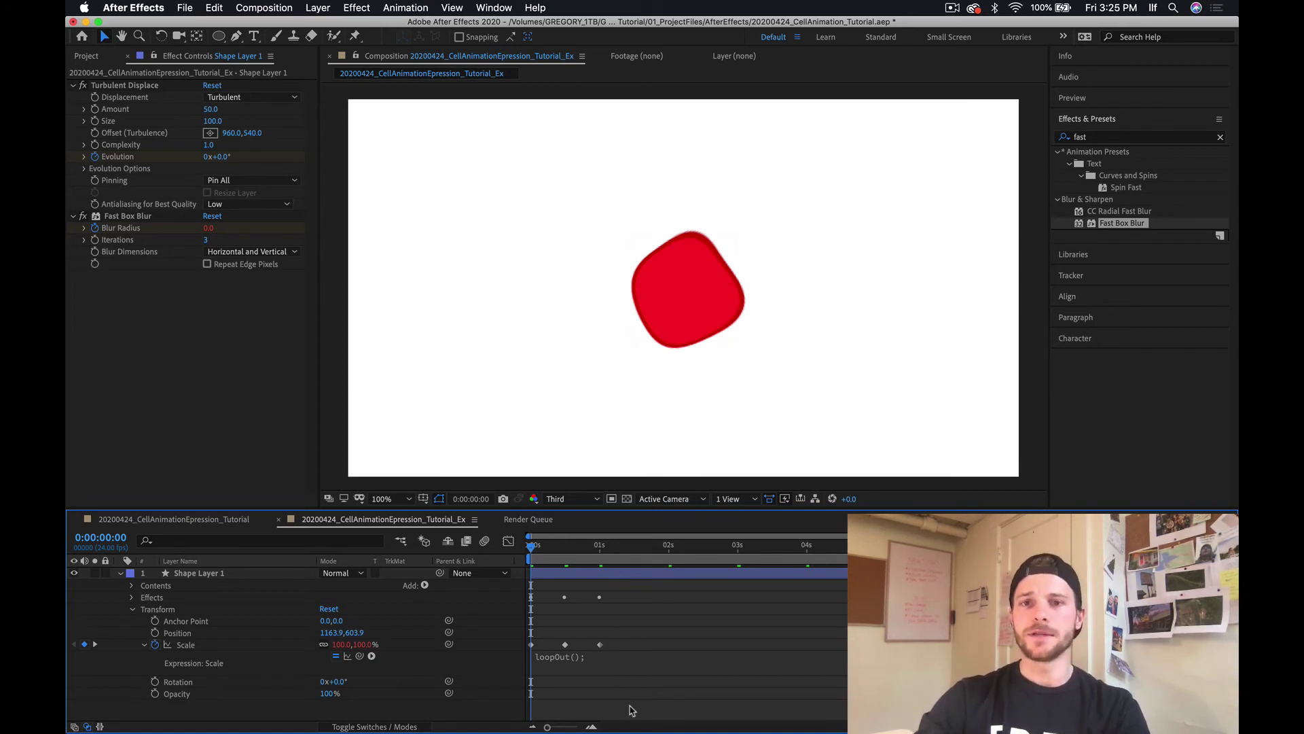
Preview the pulsing blob, then marquee-select the three Scale keyframes.
key(space)
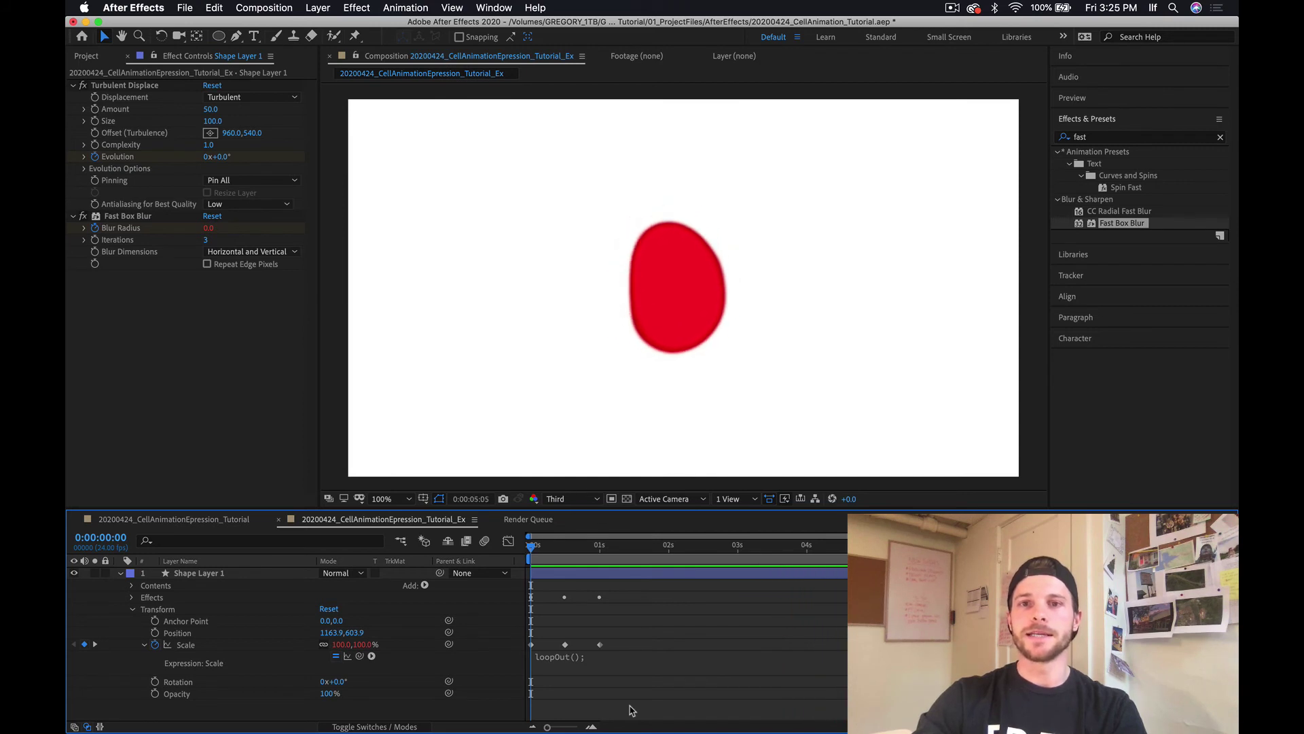
key(space)
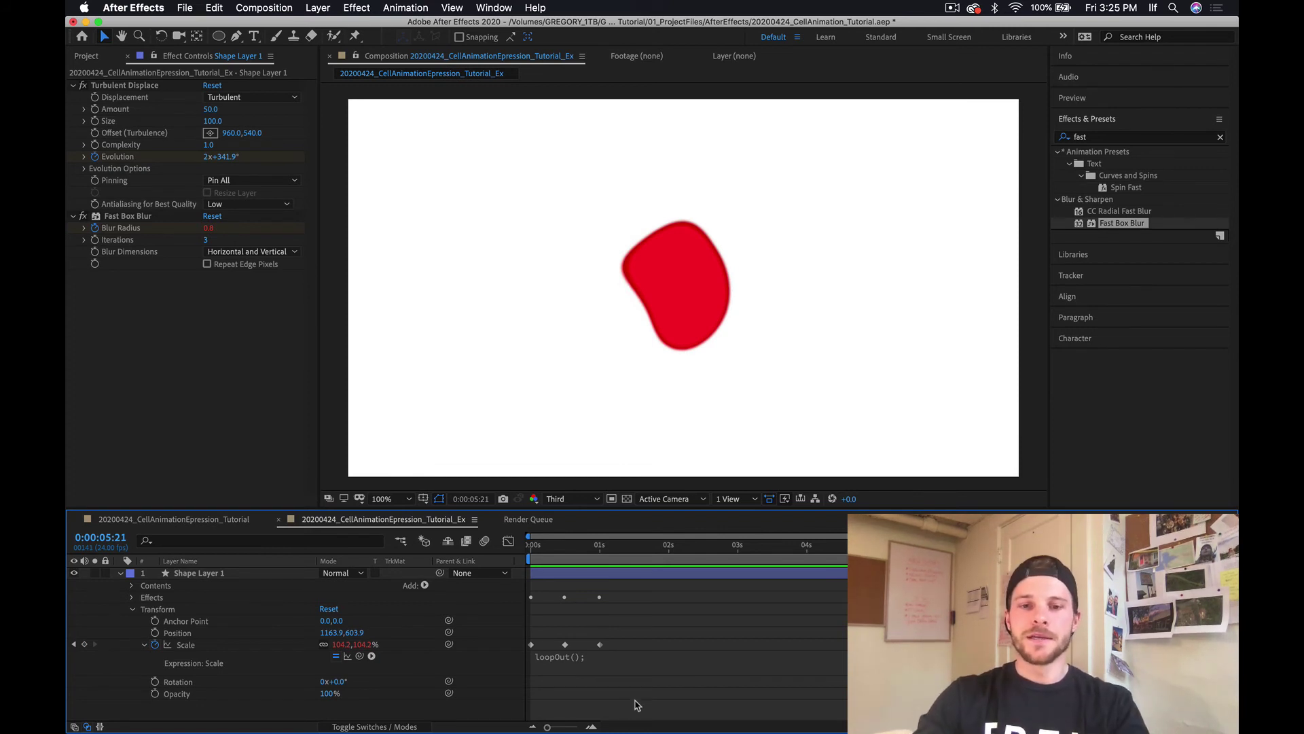
mouse_move(652, 635)
mouse_down()
mouse_move(533, 642)
mouse_move(527, 653)
mouse_up()
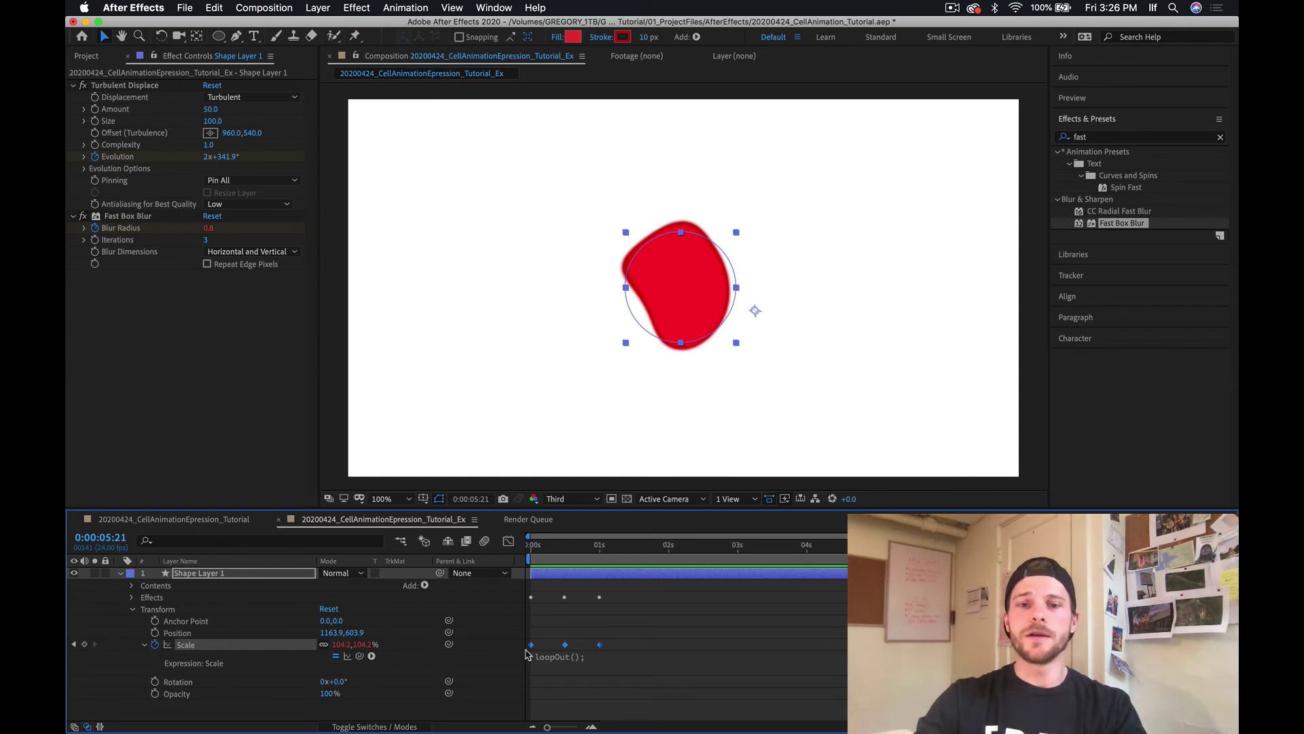
Bunch the Scale keyframes closer together for a faster pulse and preview the result.
drag(601, 649, 550, 653)
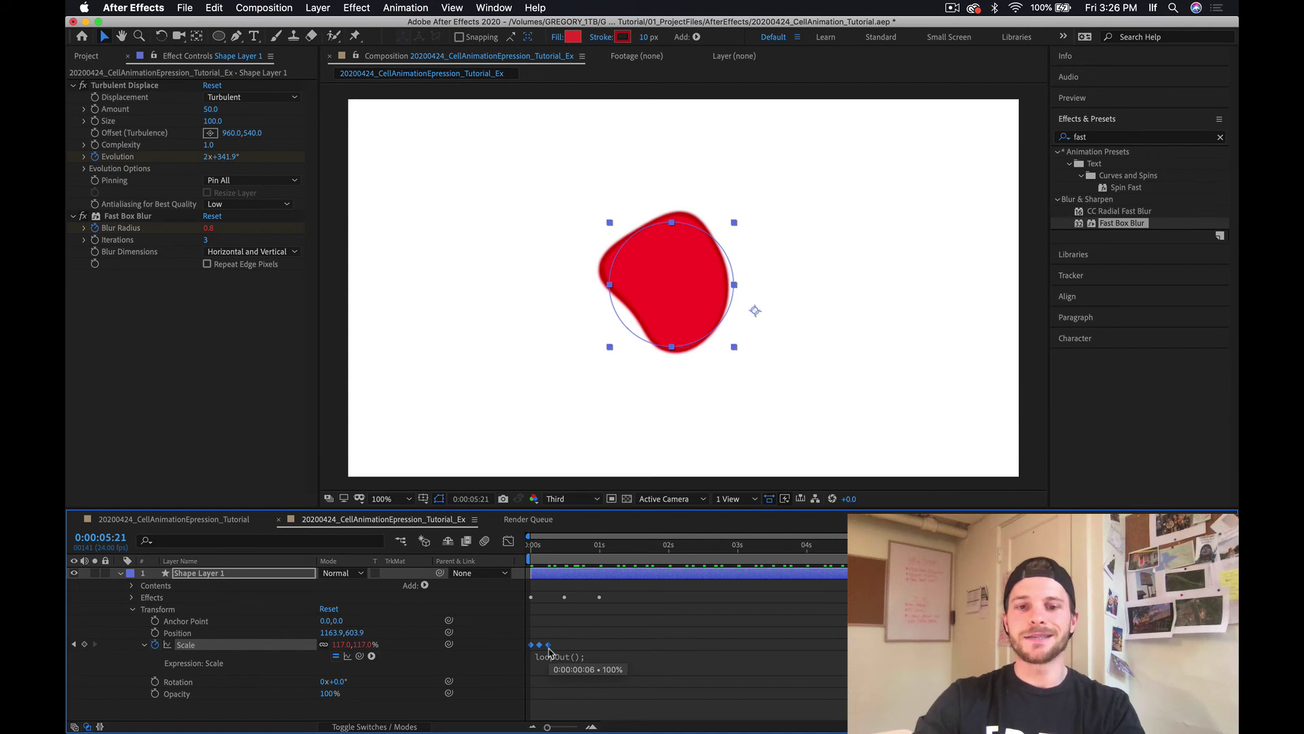
key(space)
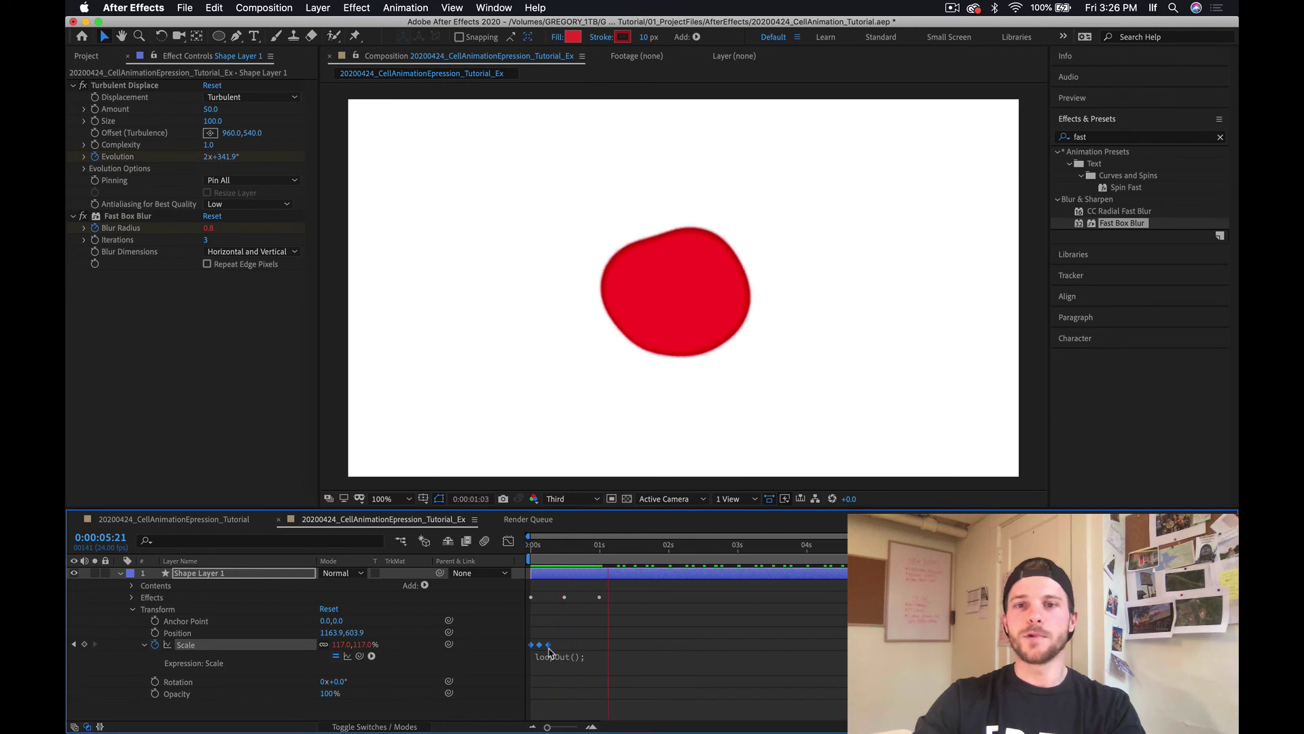
key(space)
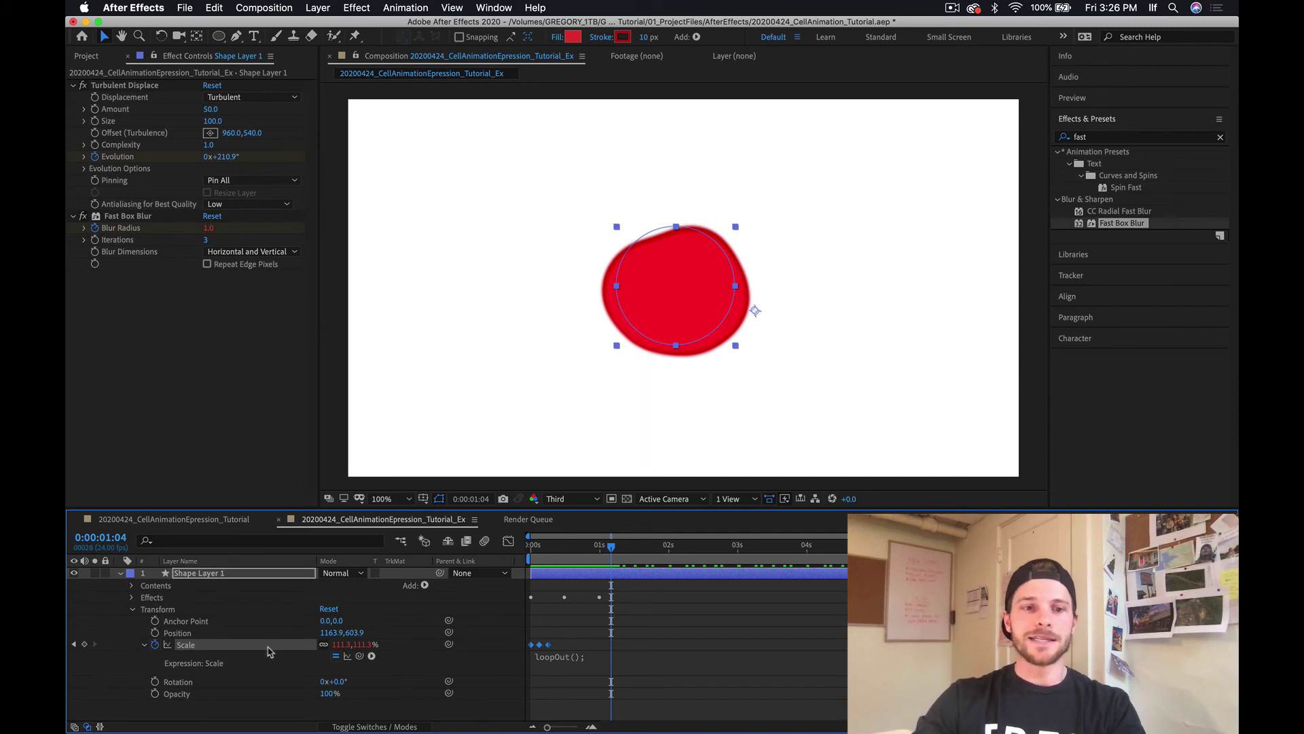
click(131, 599)
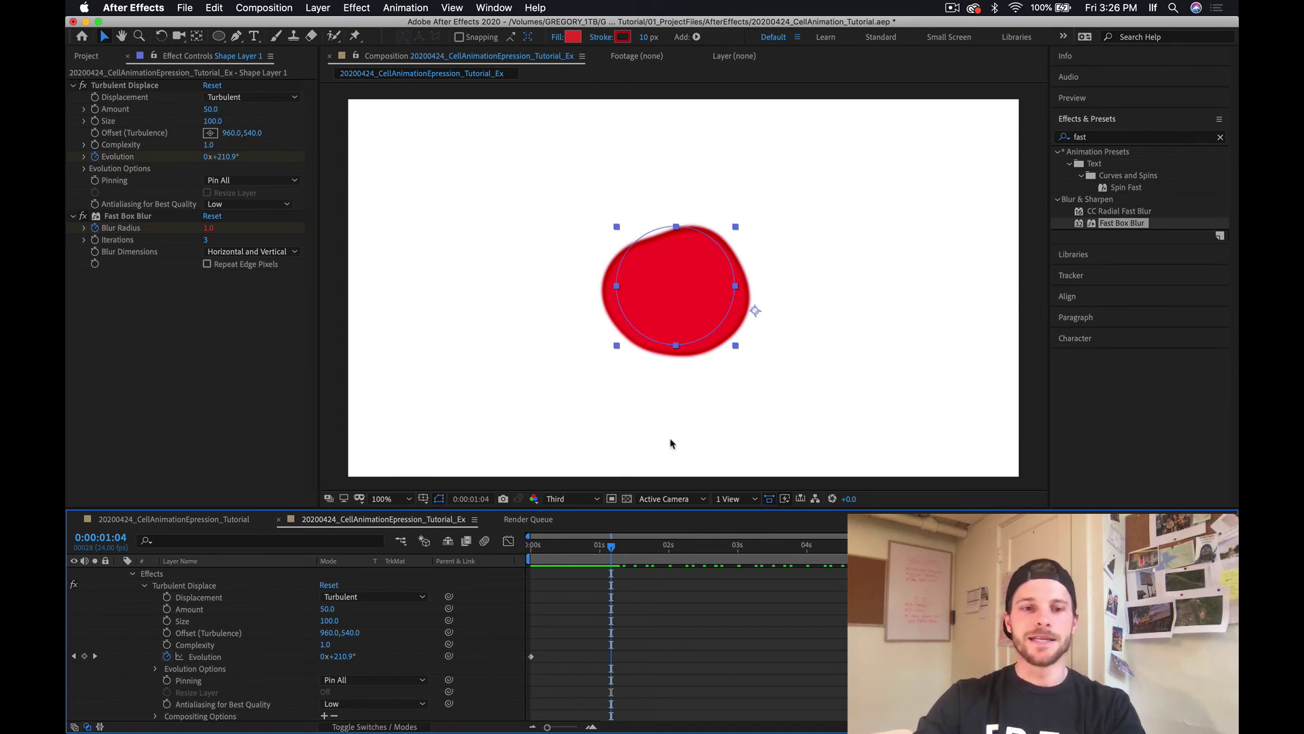
Reveal Fast Box Blur's properties, including Blur Dimensions, in the layer's Effects in the timeline.
scroll(427, 621, up, 1)
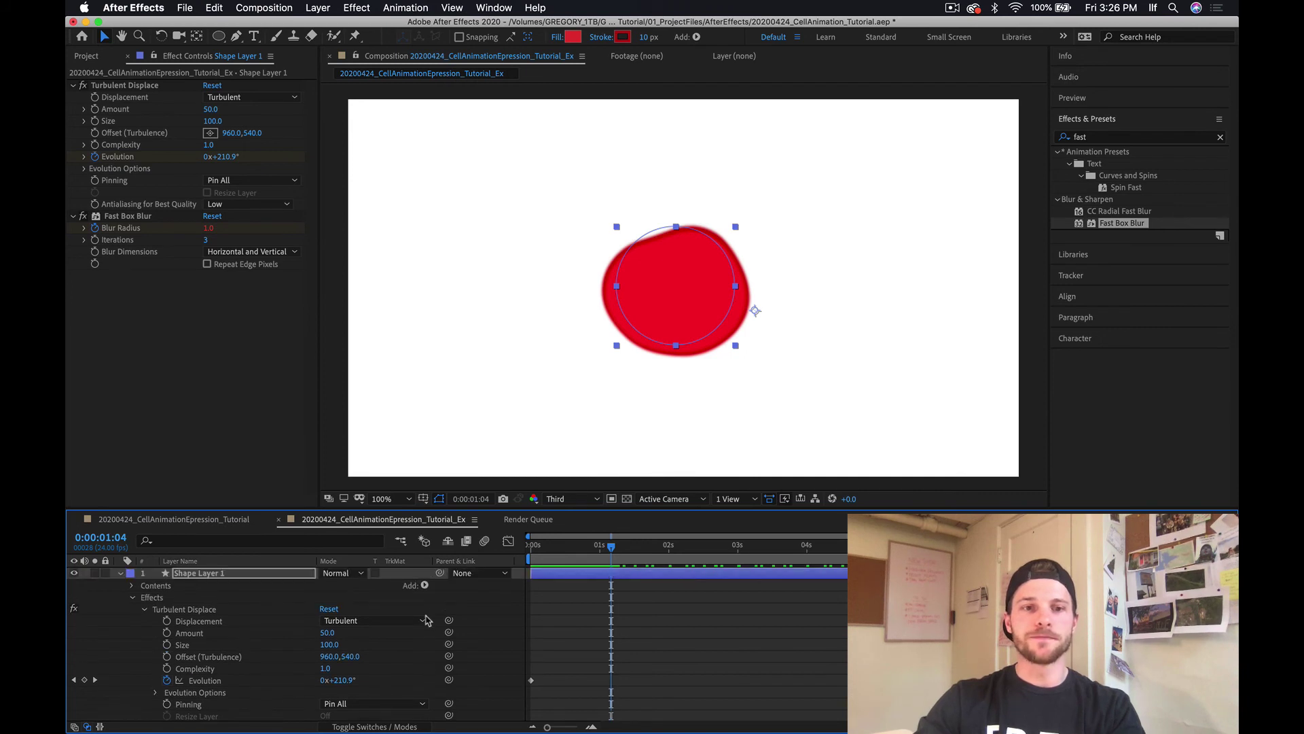
scroll(354, 654, down, 10)
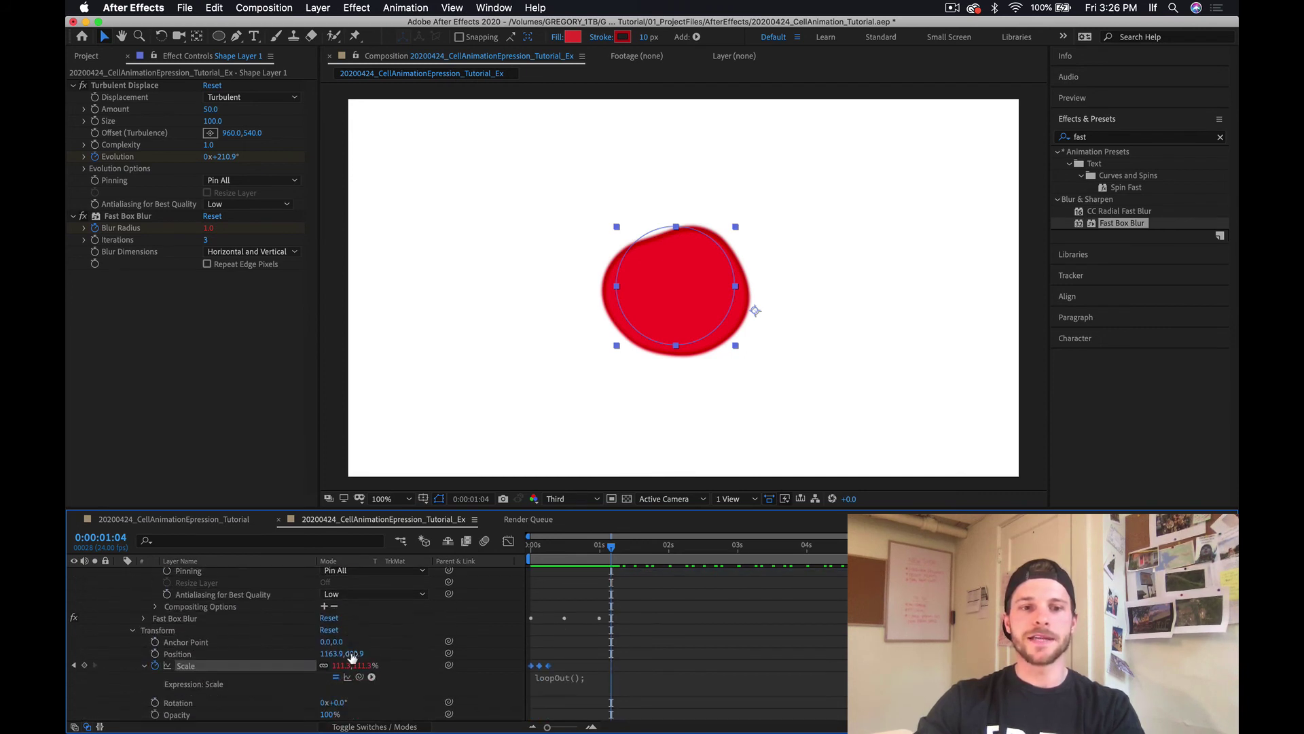
scroll(202, 651, up, 7)
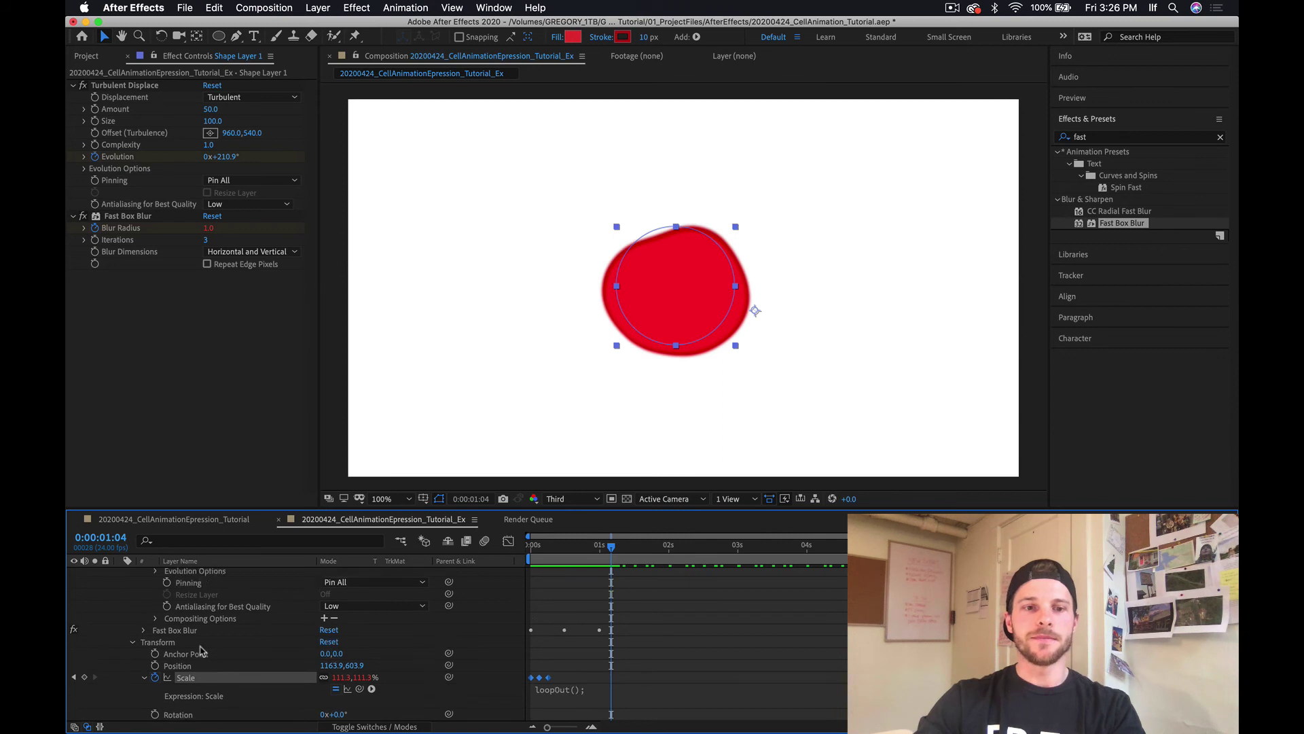
scroll(167, 662, up, 4)
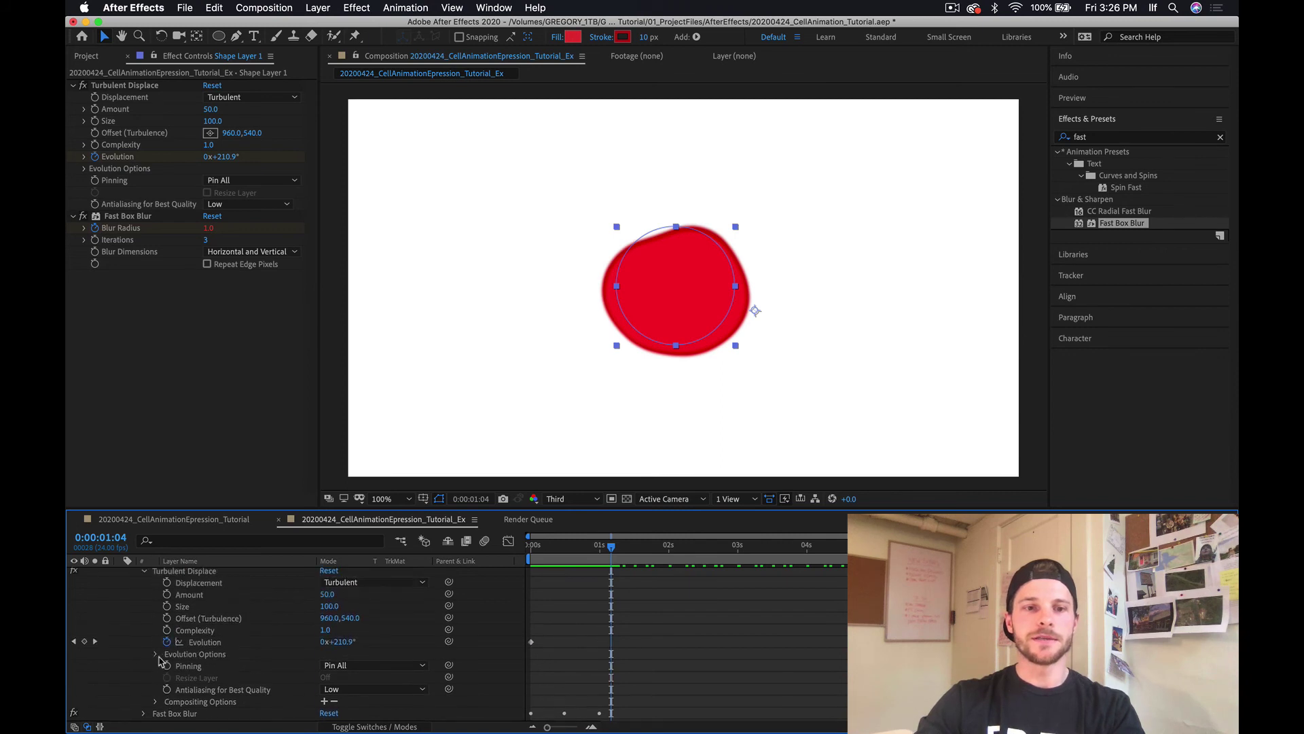
click(132, 598)
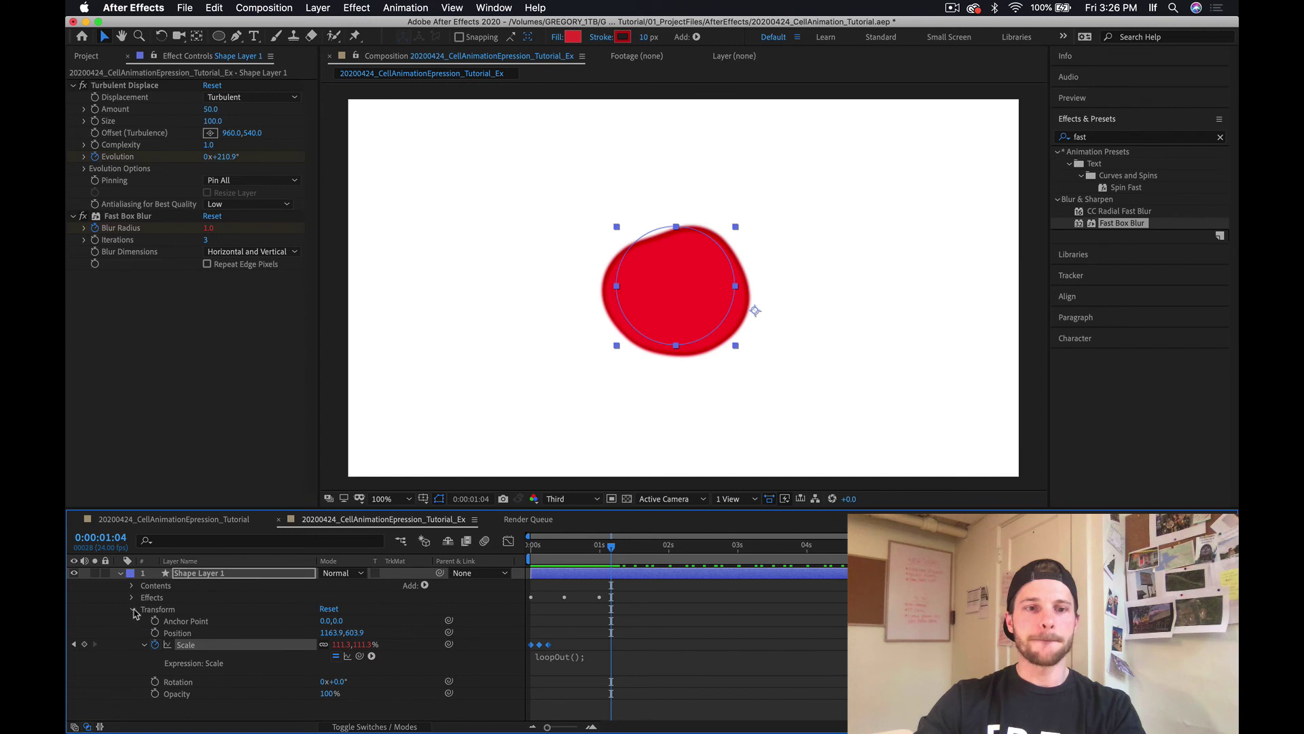
click(133, 598)
scroll(133, 604, down, 2)
scroll(151, 649, down, 3)
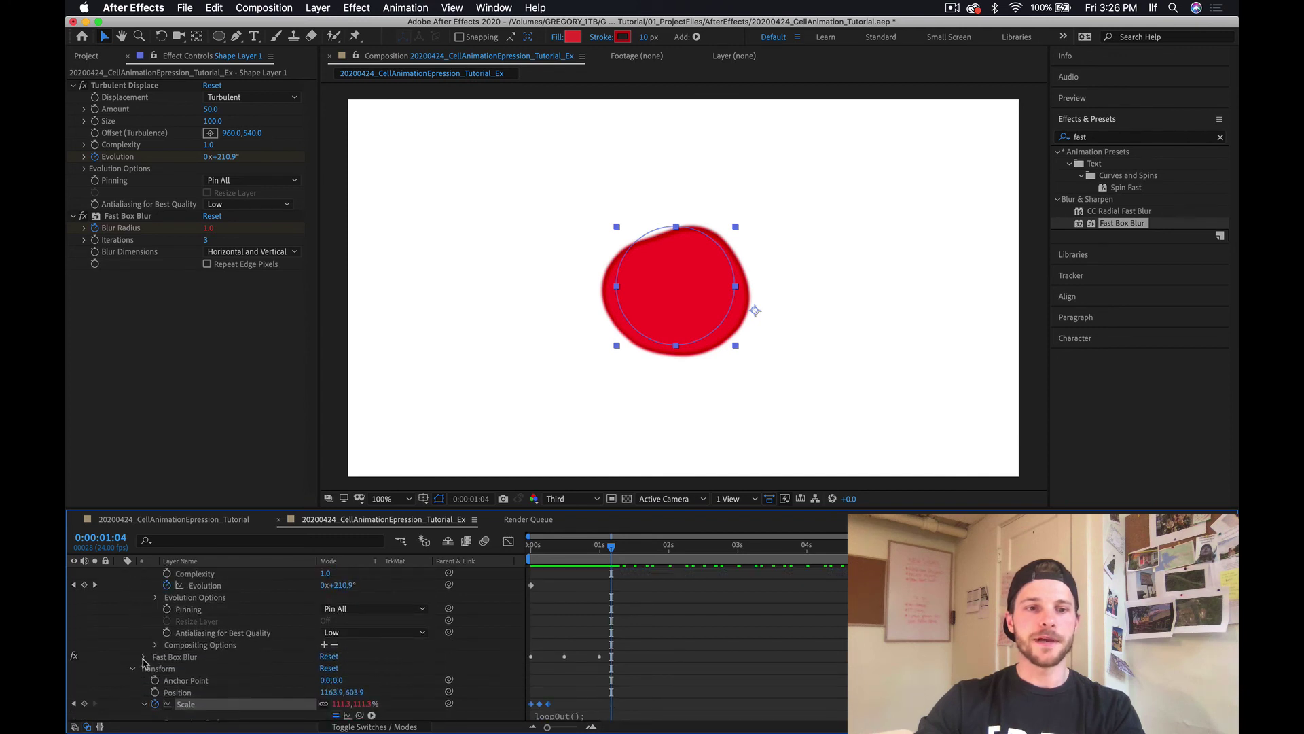
click(144, 657)
scroll(144, 662, down, 3)
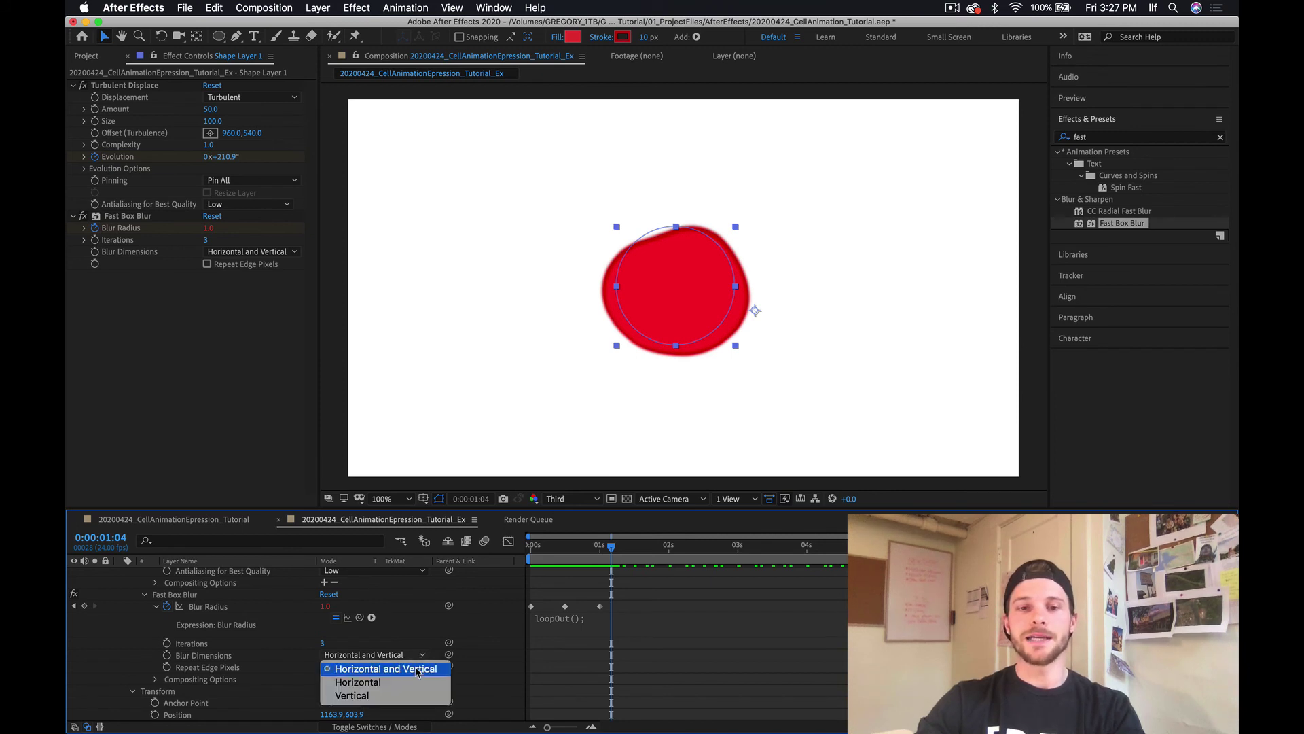
Set Fast Box Blur's Blur Dimensions to Horizontal and preview the sideways blur.
click(410, 685)
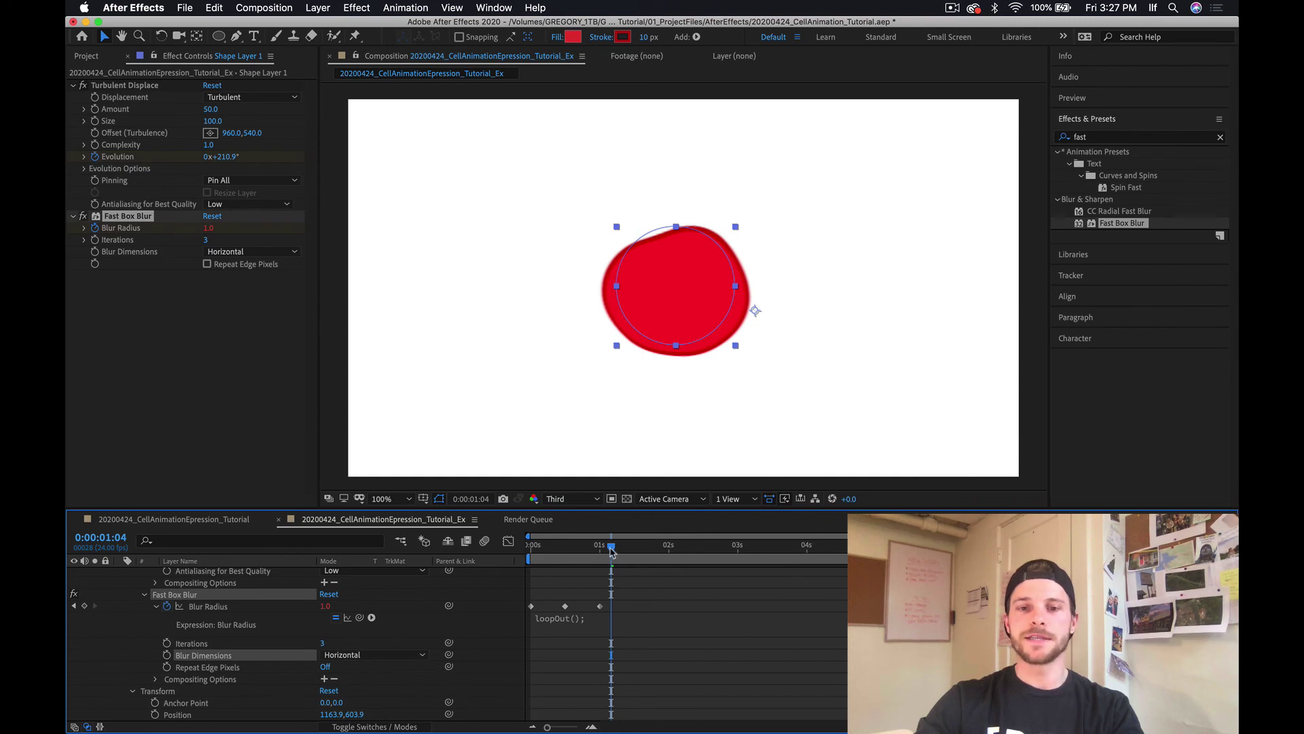
key(space)
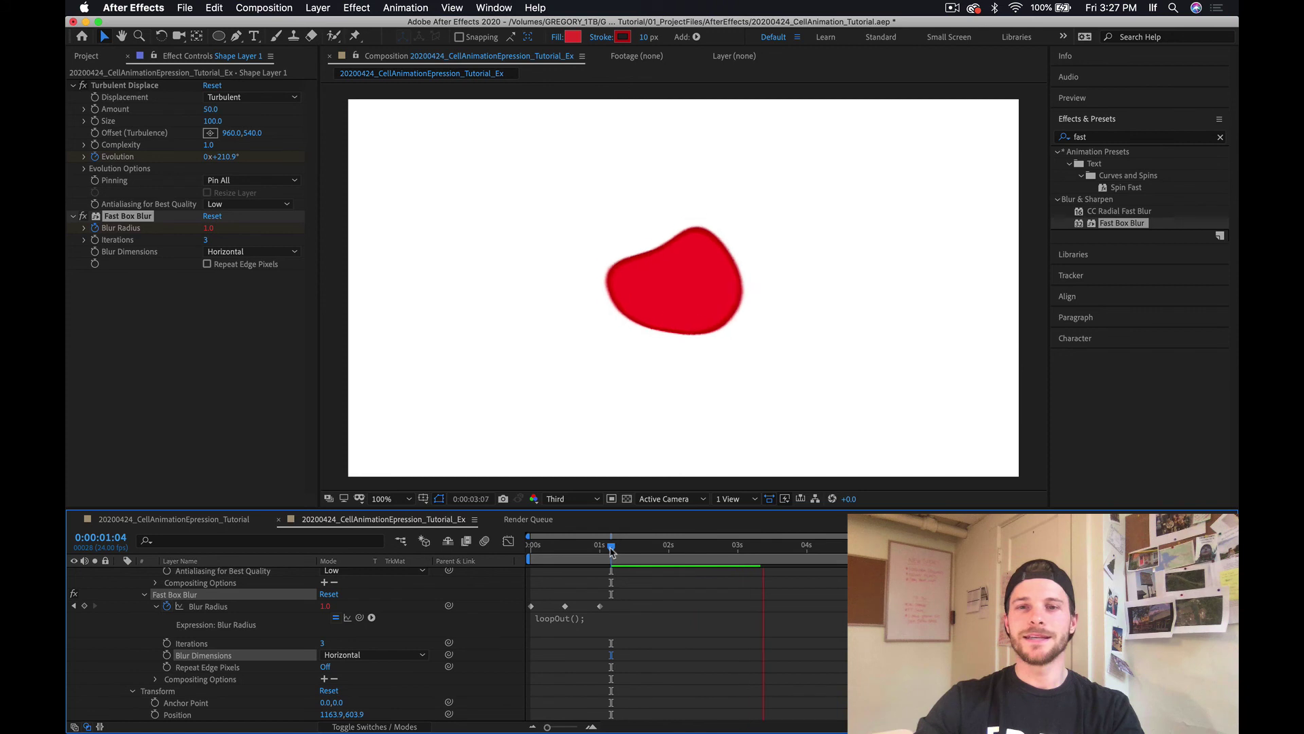
key(space)
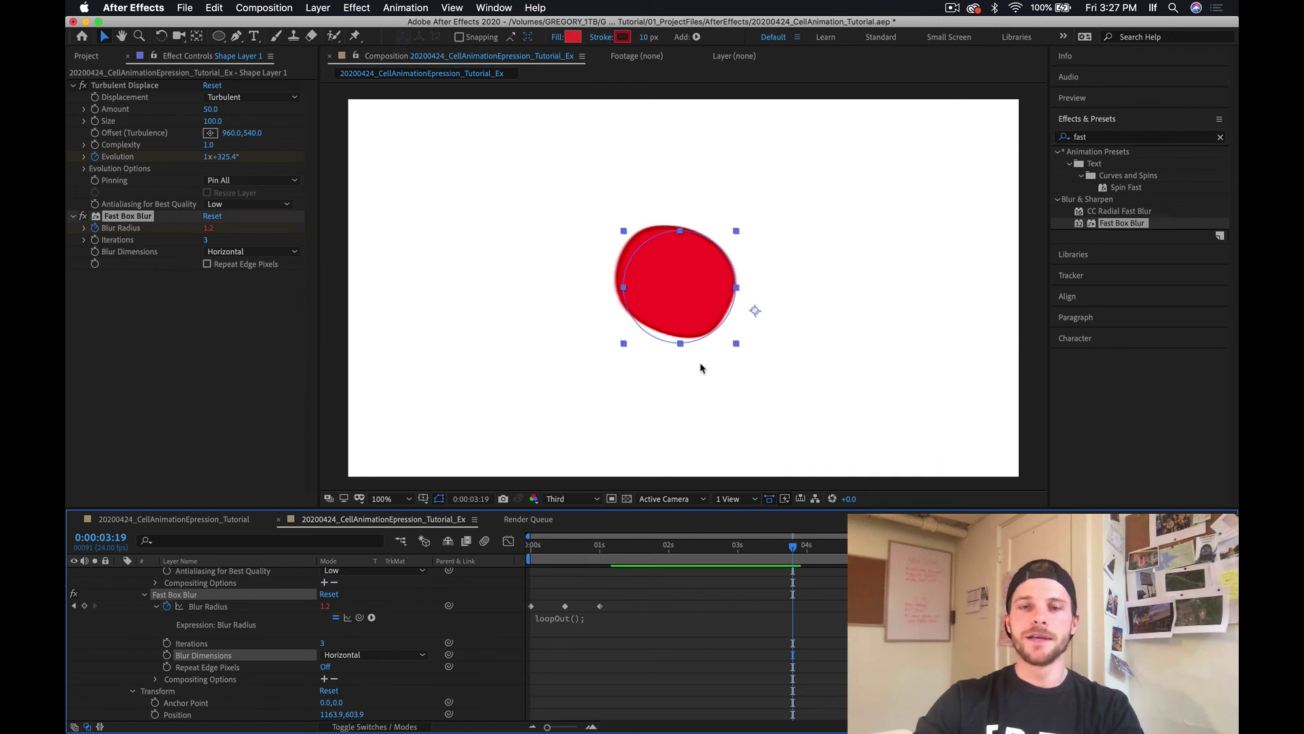
key(space)
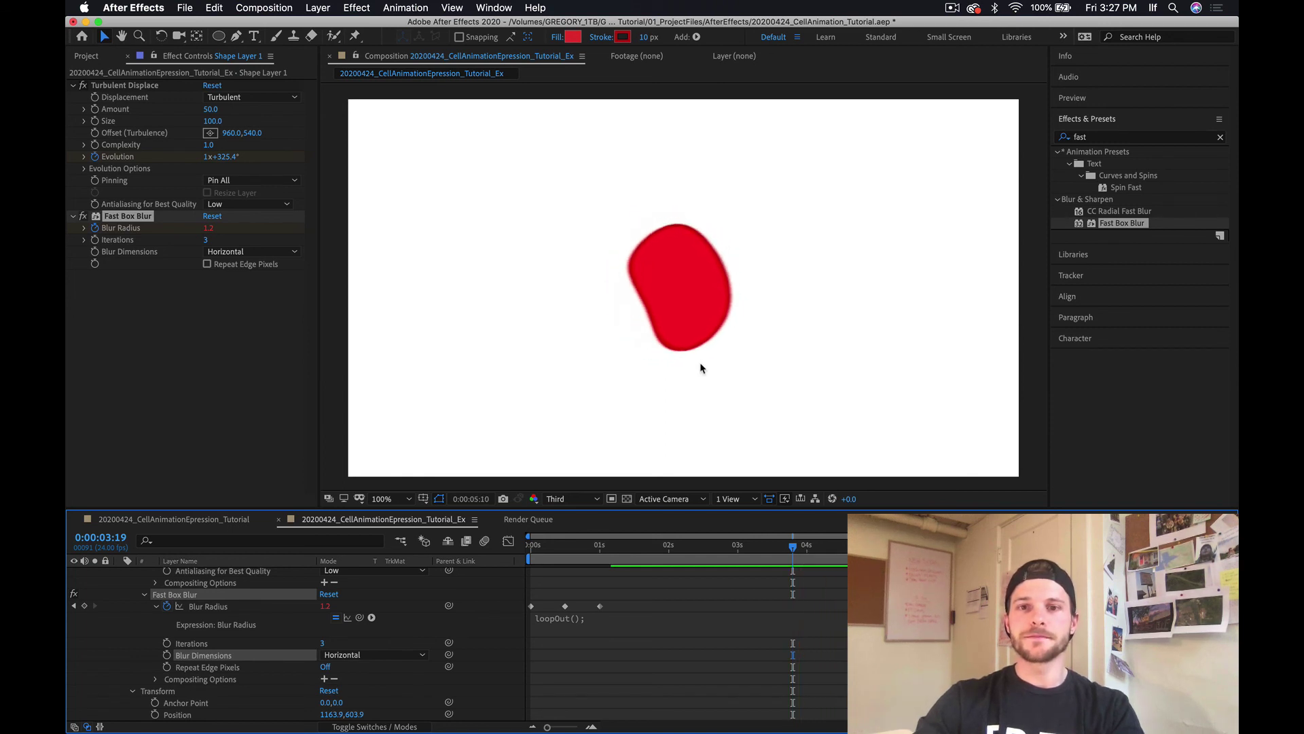
key(space)
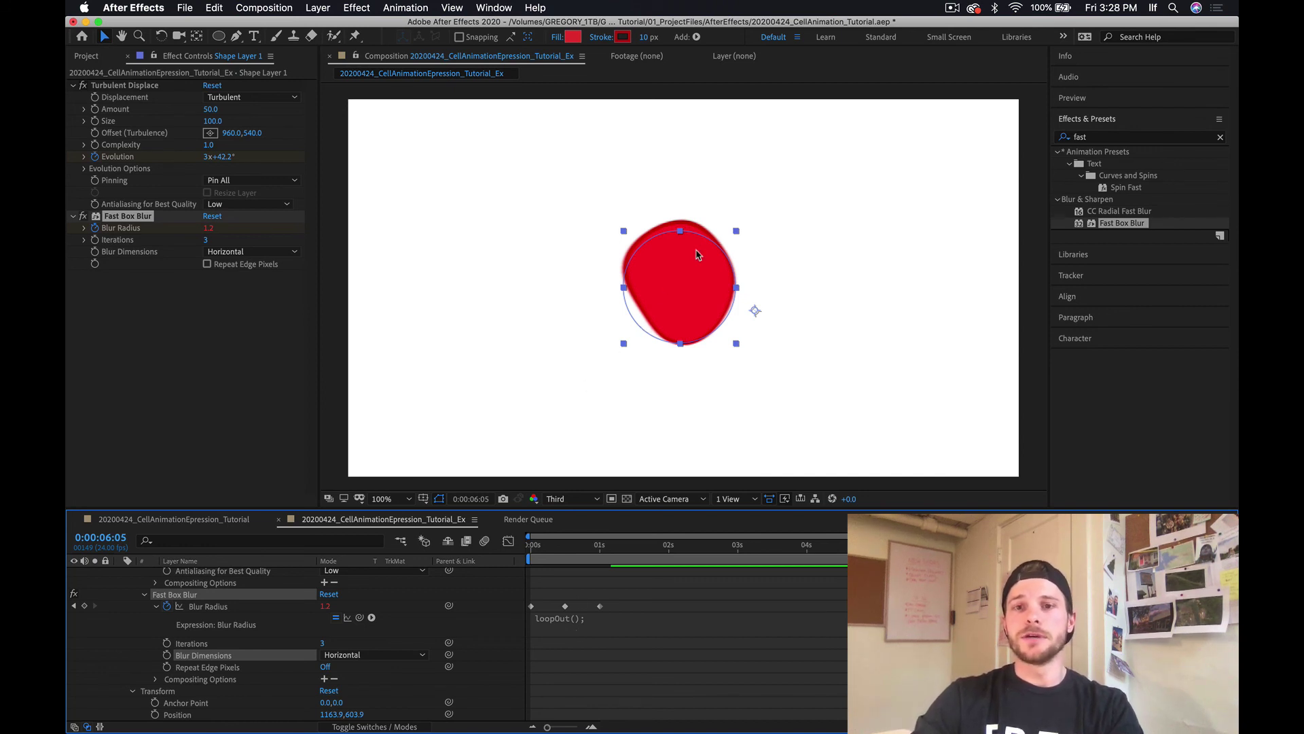
key(space)
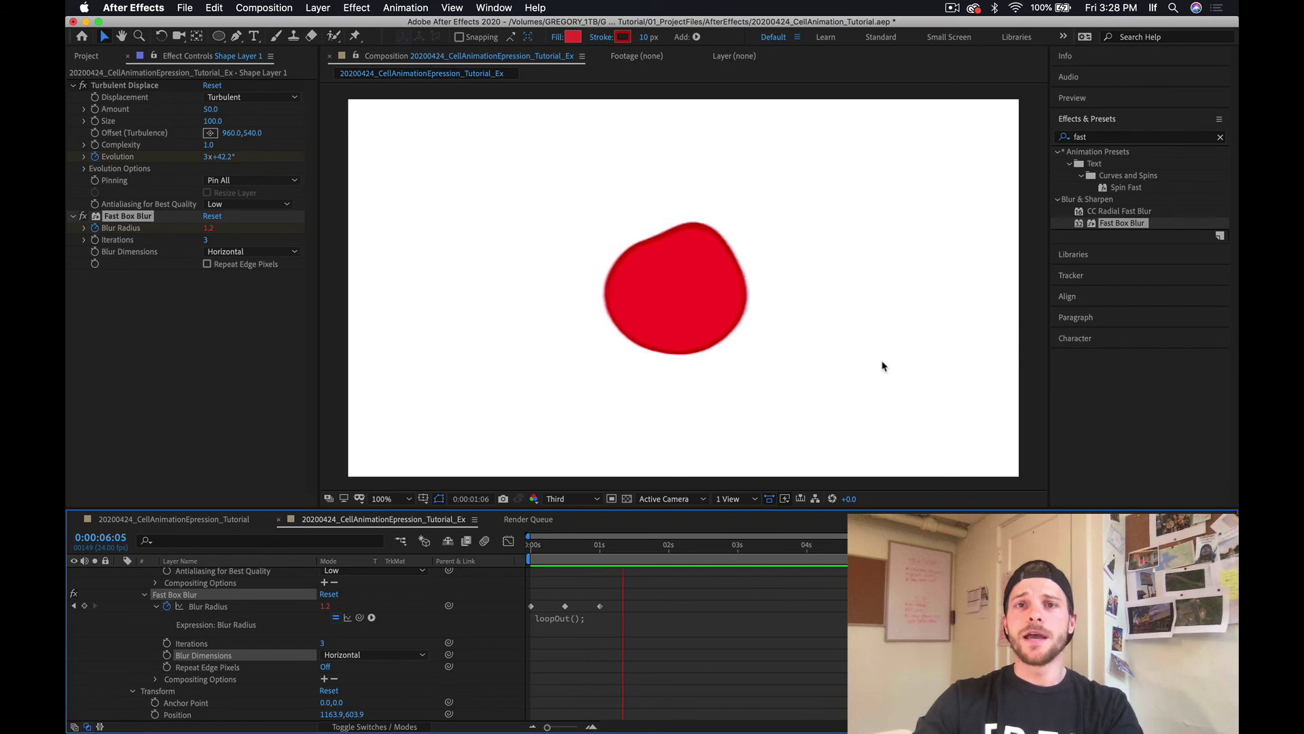
key(space)
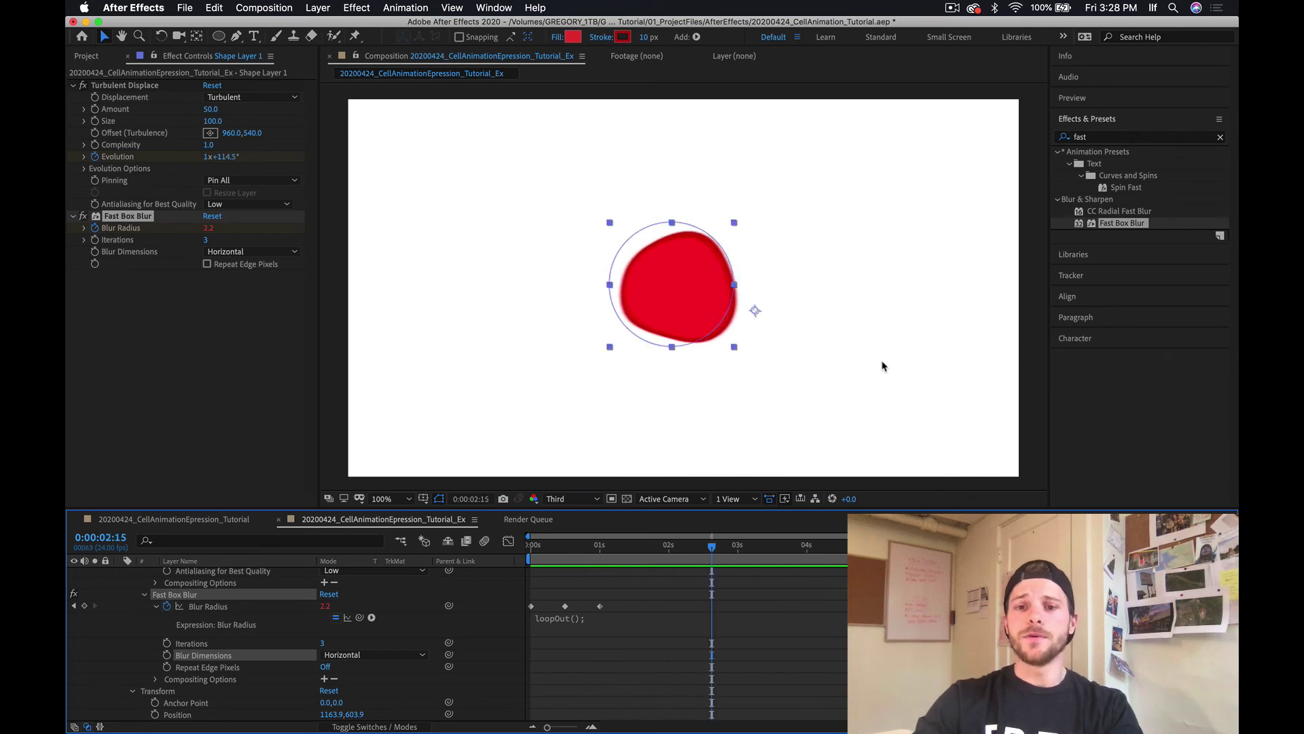